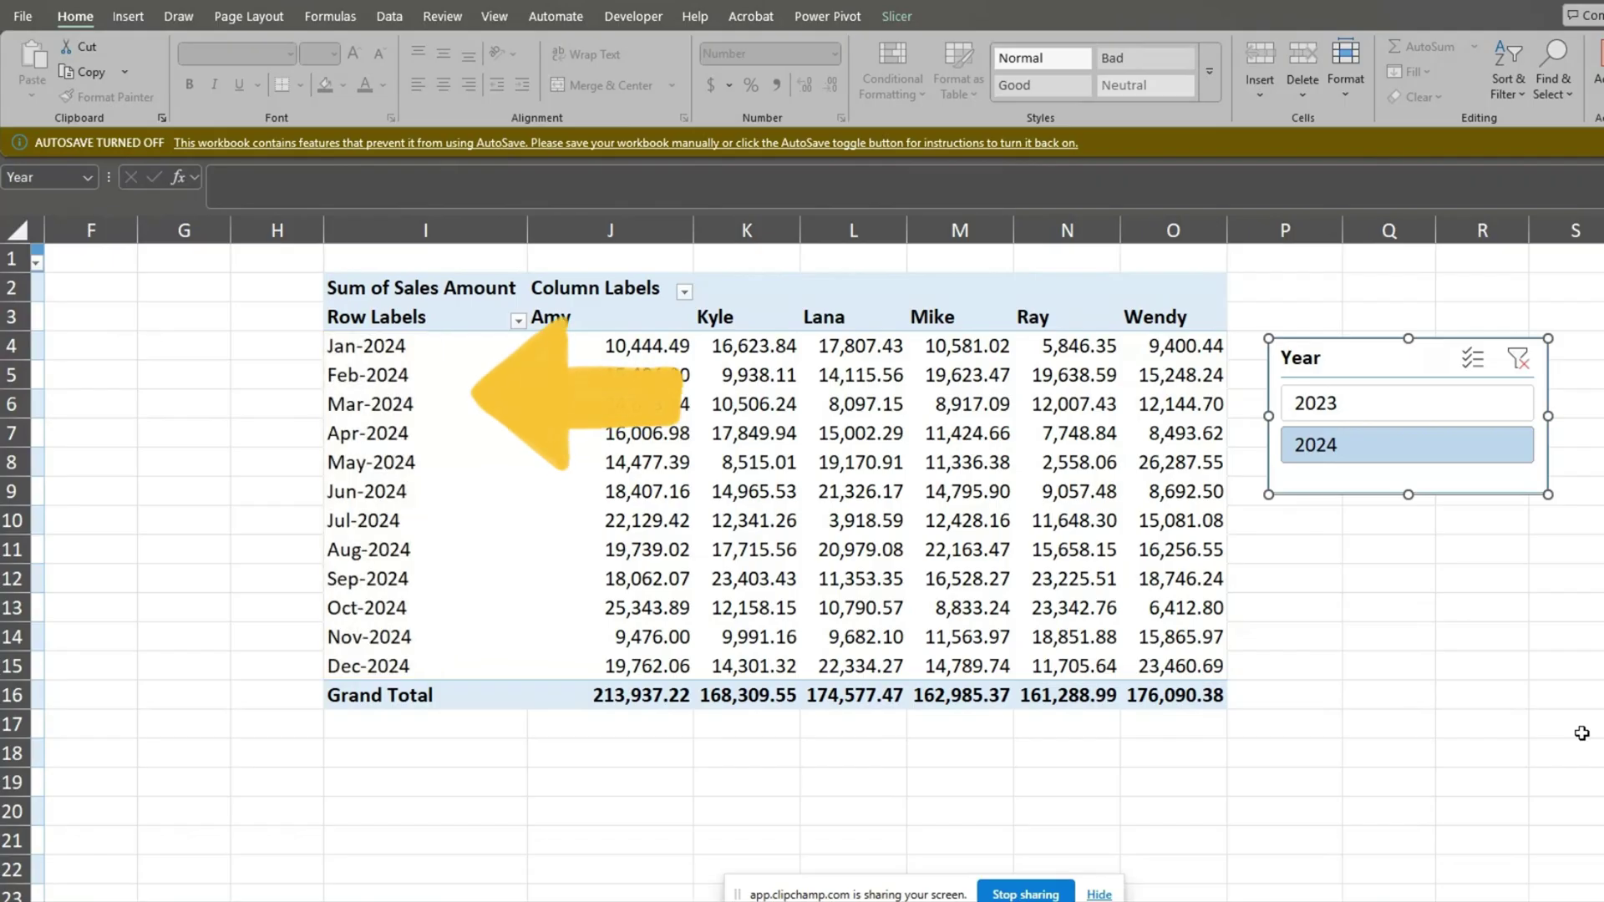
- Try the Year slicer with 2023, 2024 and Clear Filter, then switch to Sheet1's raw sales data
left_click(1464, 408)
left_click(1470, 447)
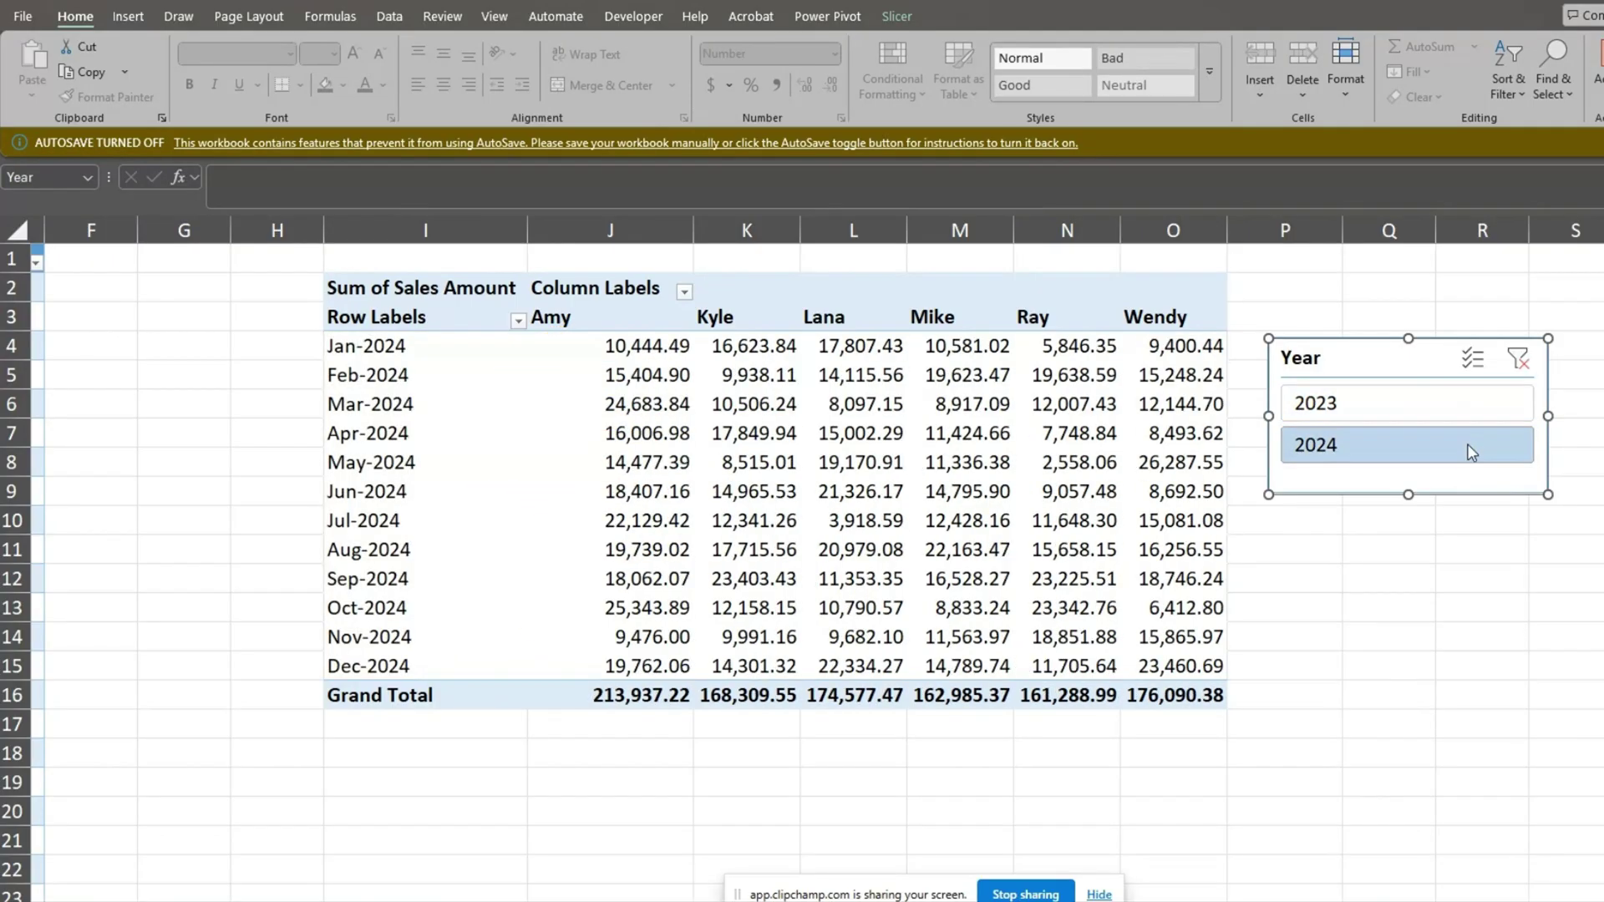
left_click(1518, 359)
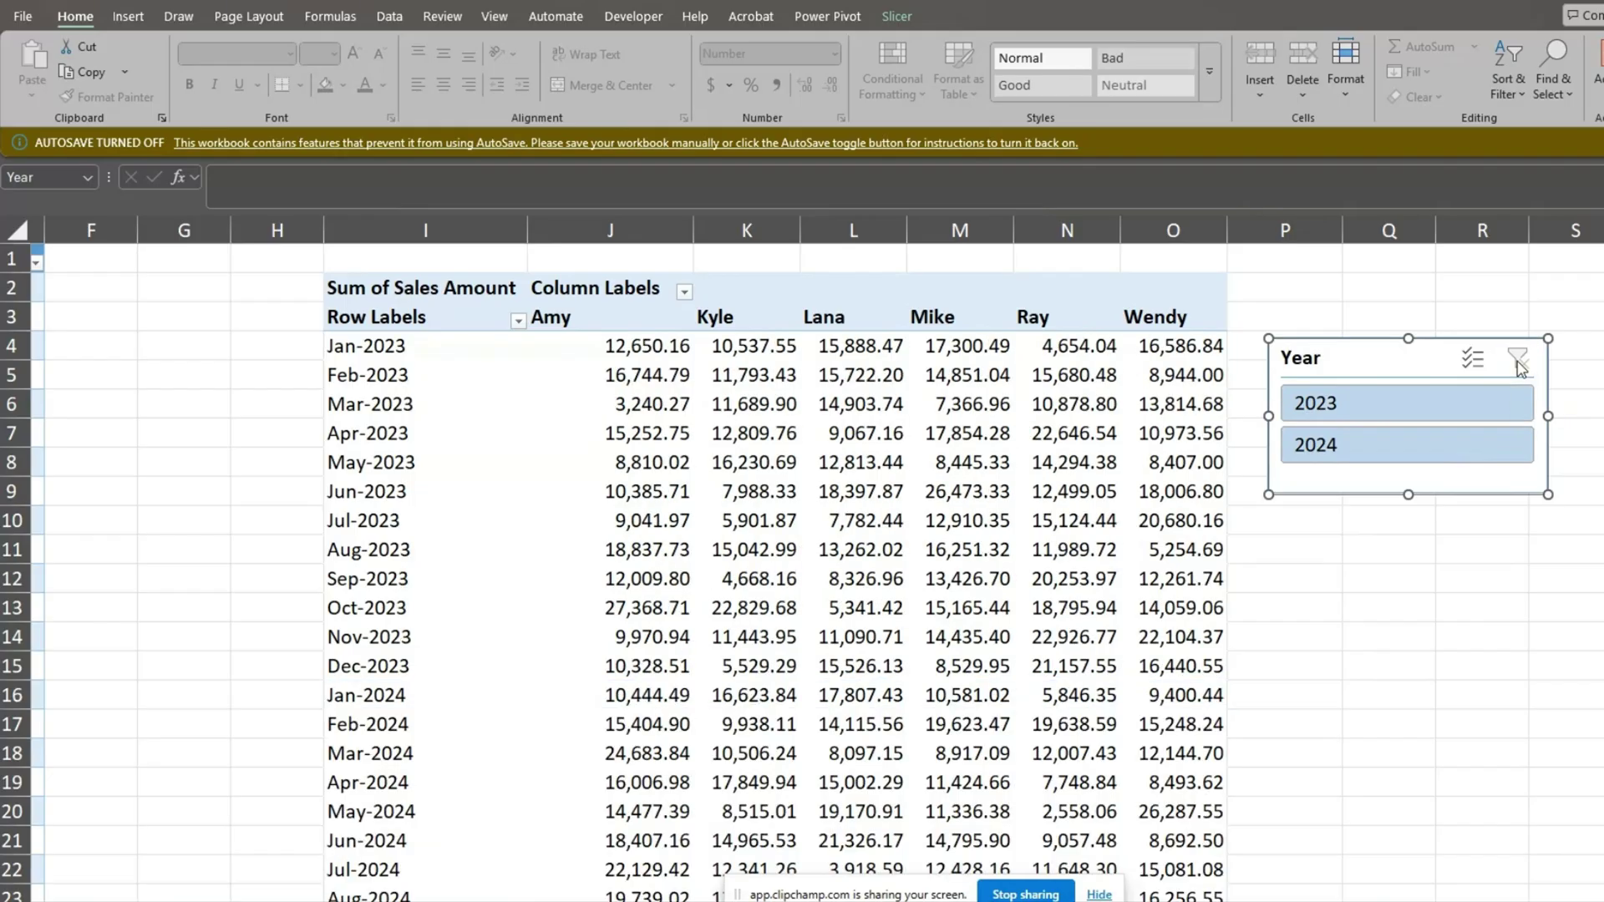
left_click(1500, 403)
left_click(1472, 451)
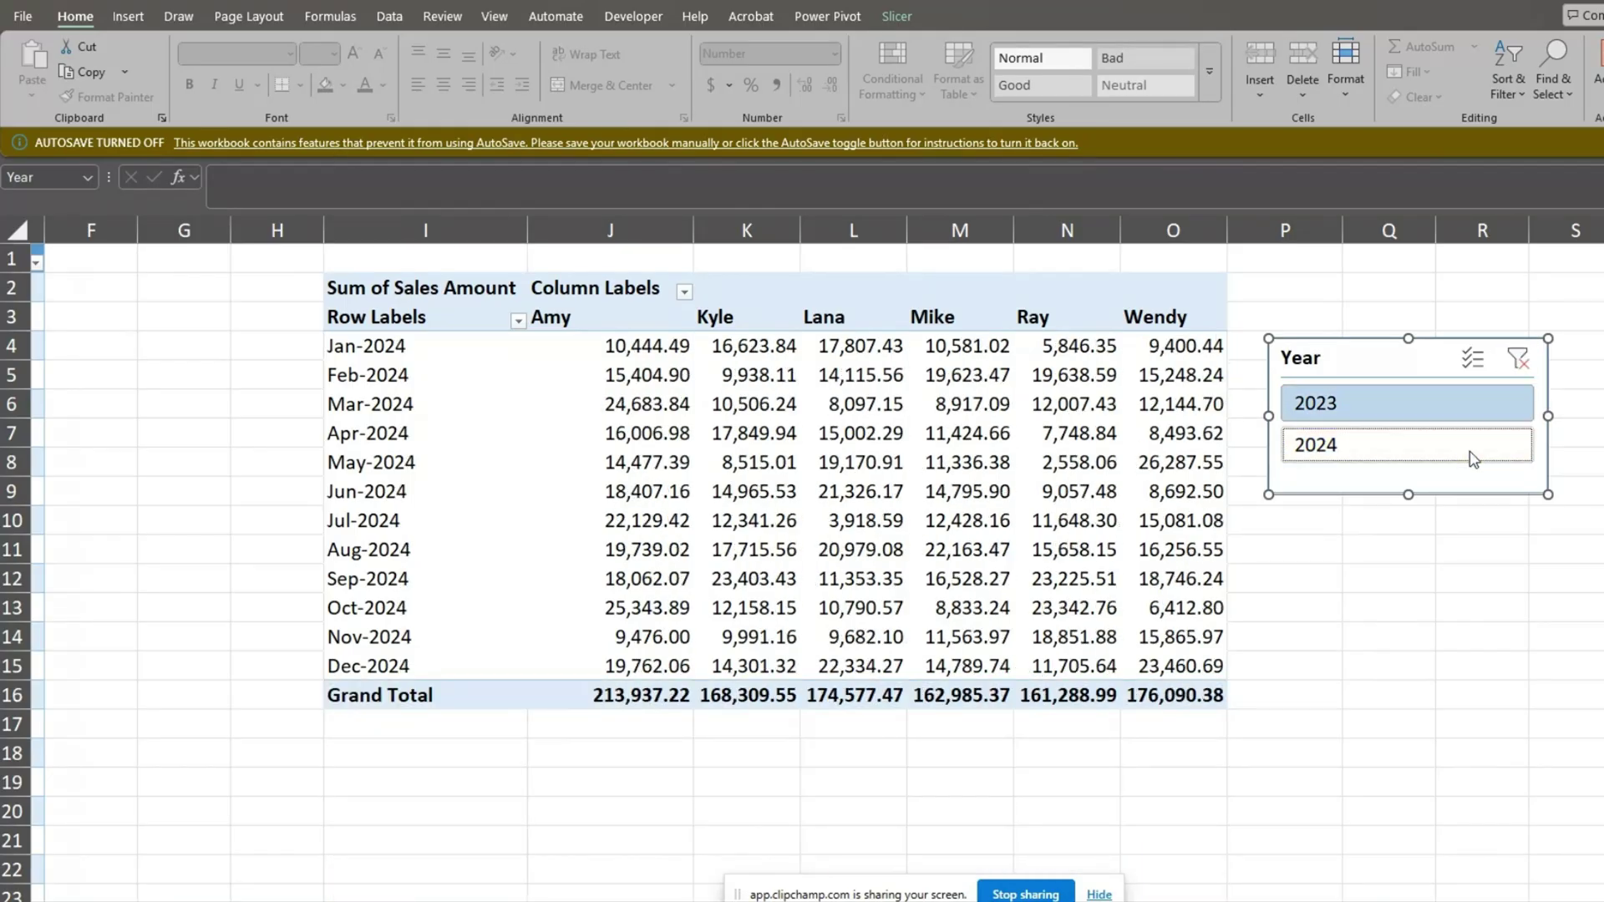
key("ctrl+Page_Up")
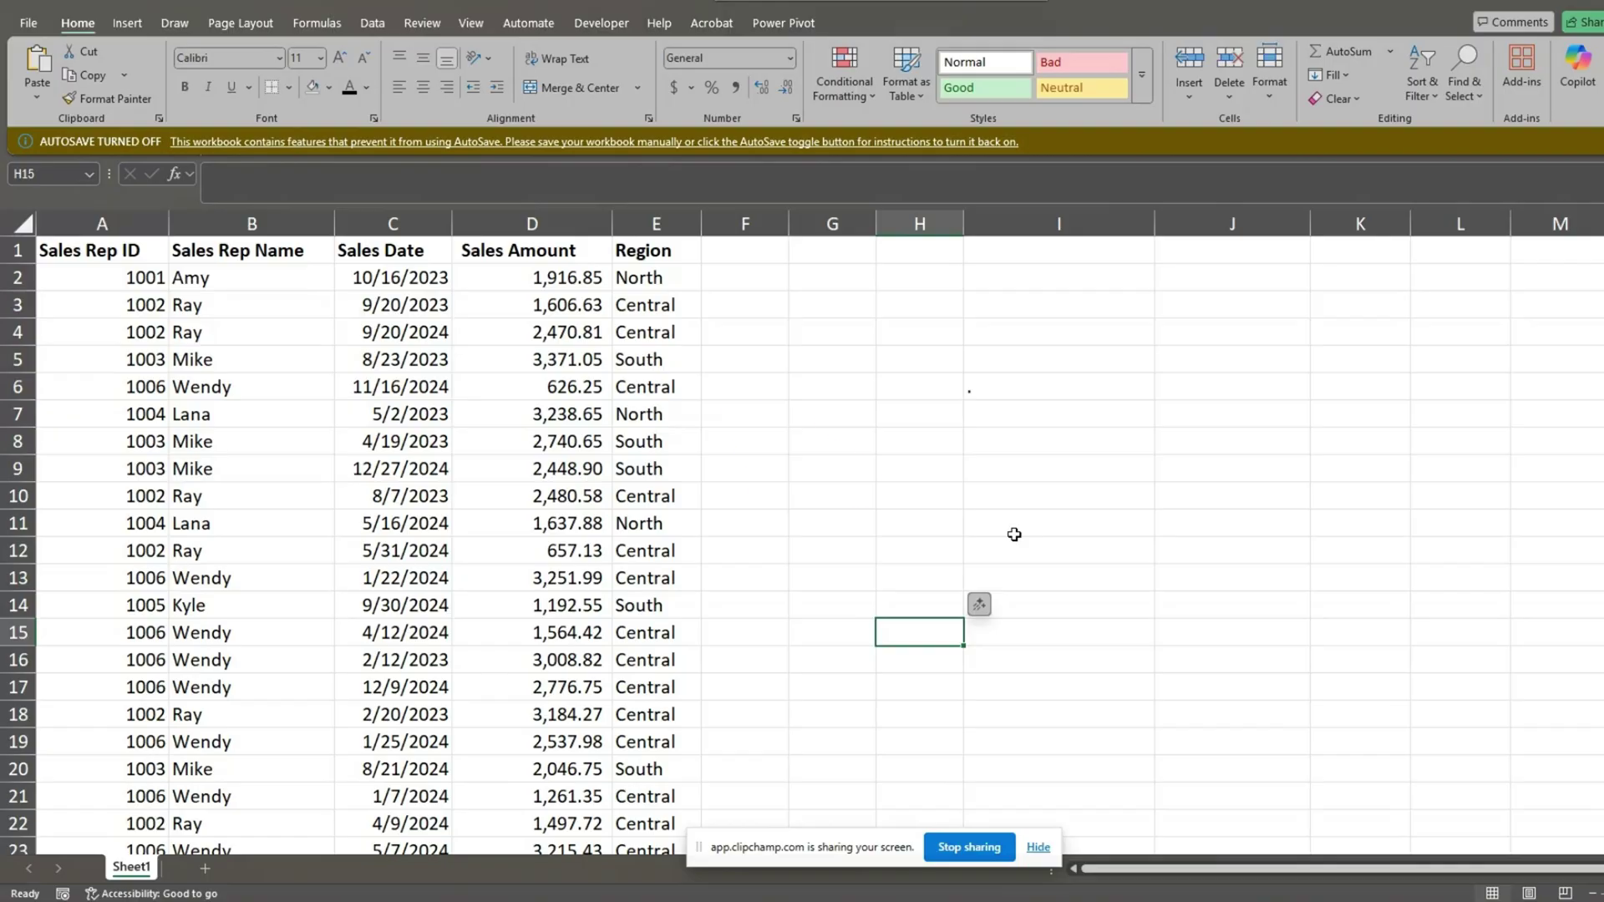
left_click(28, 23)
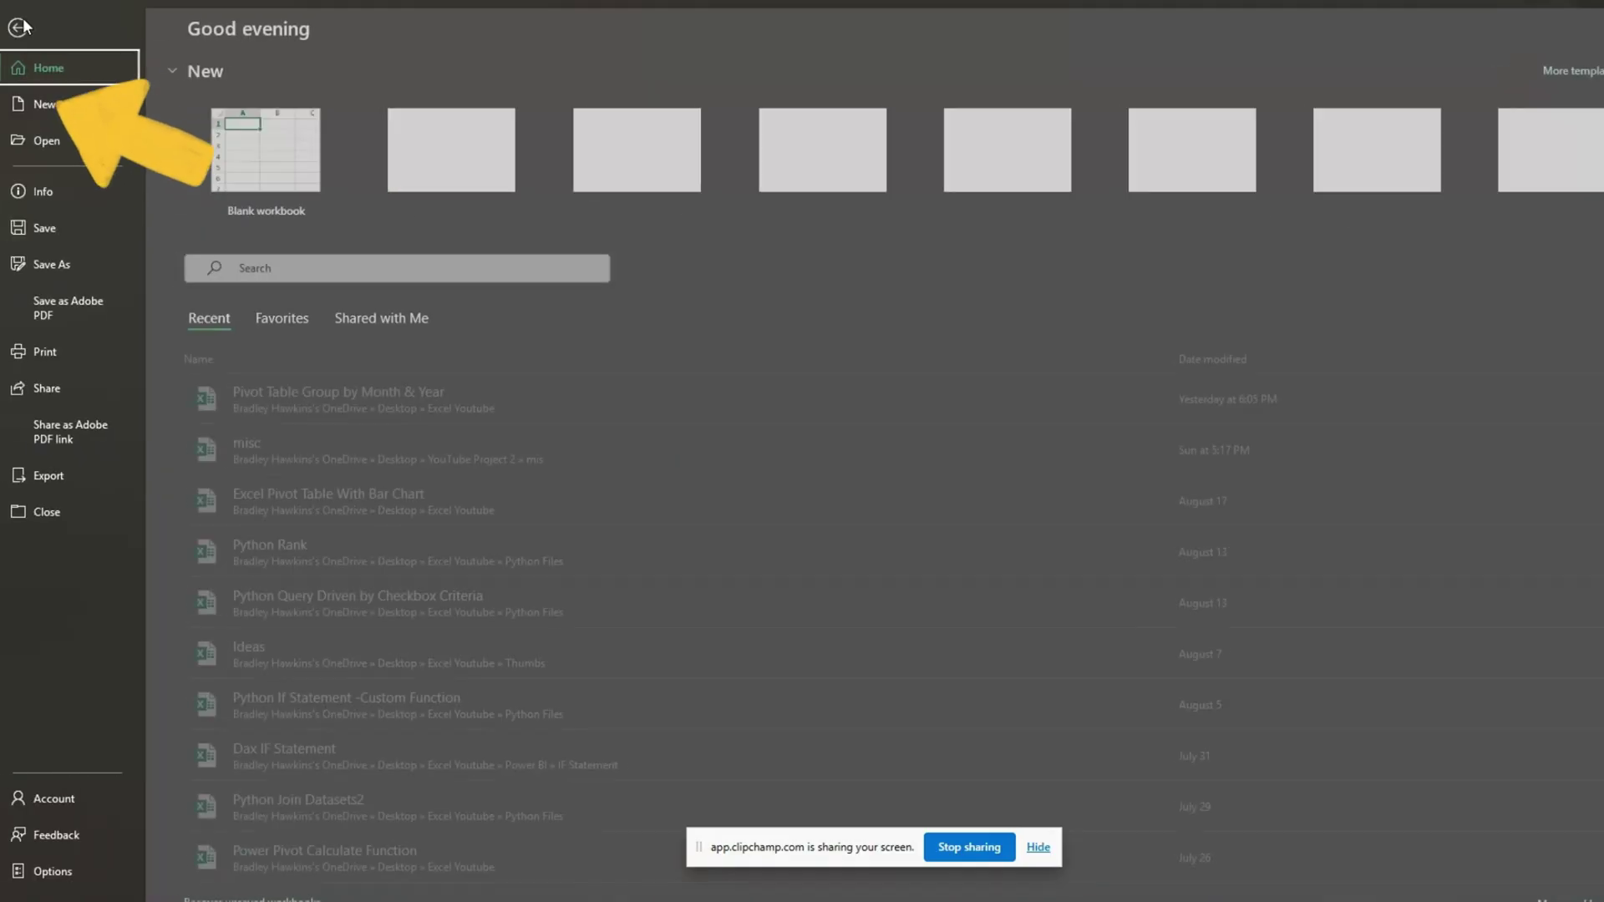
left_click(73, 877)
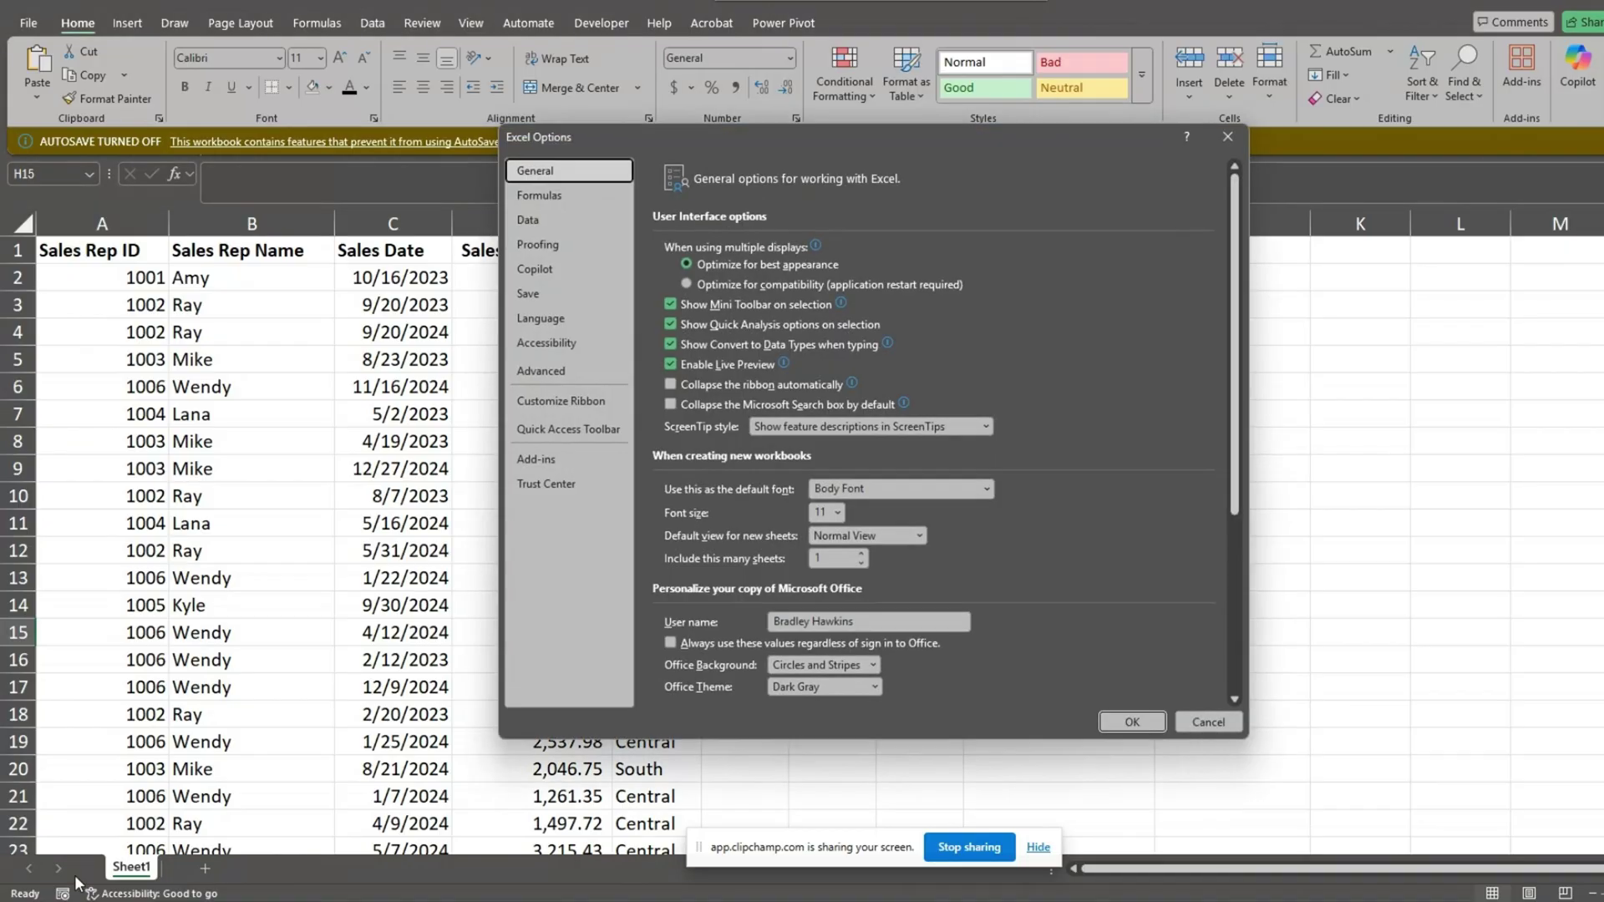
left_click(543, 461)
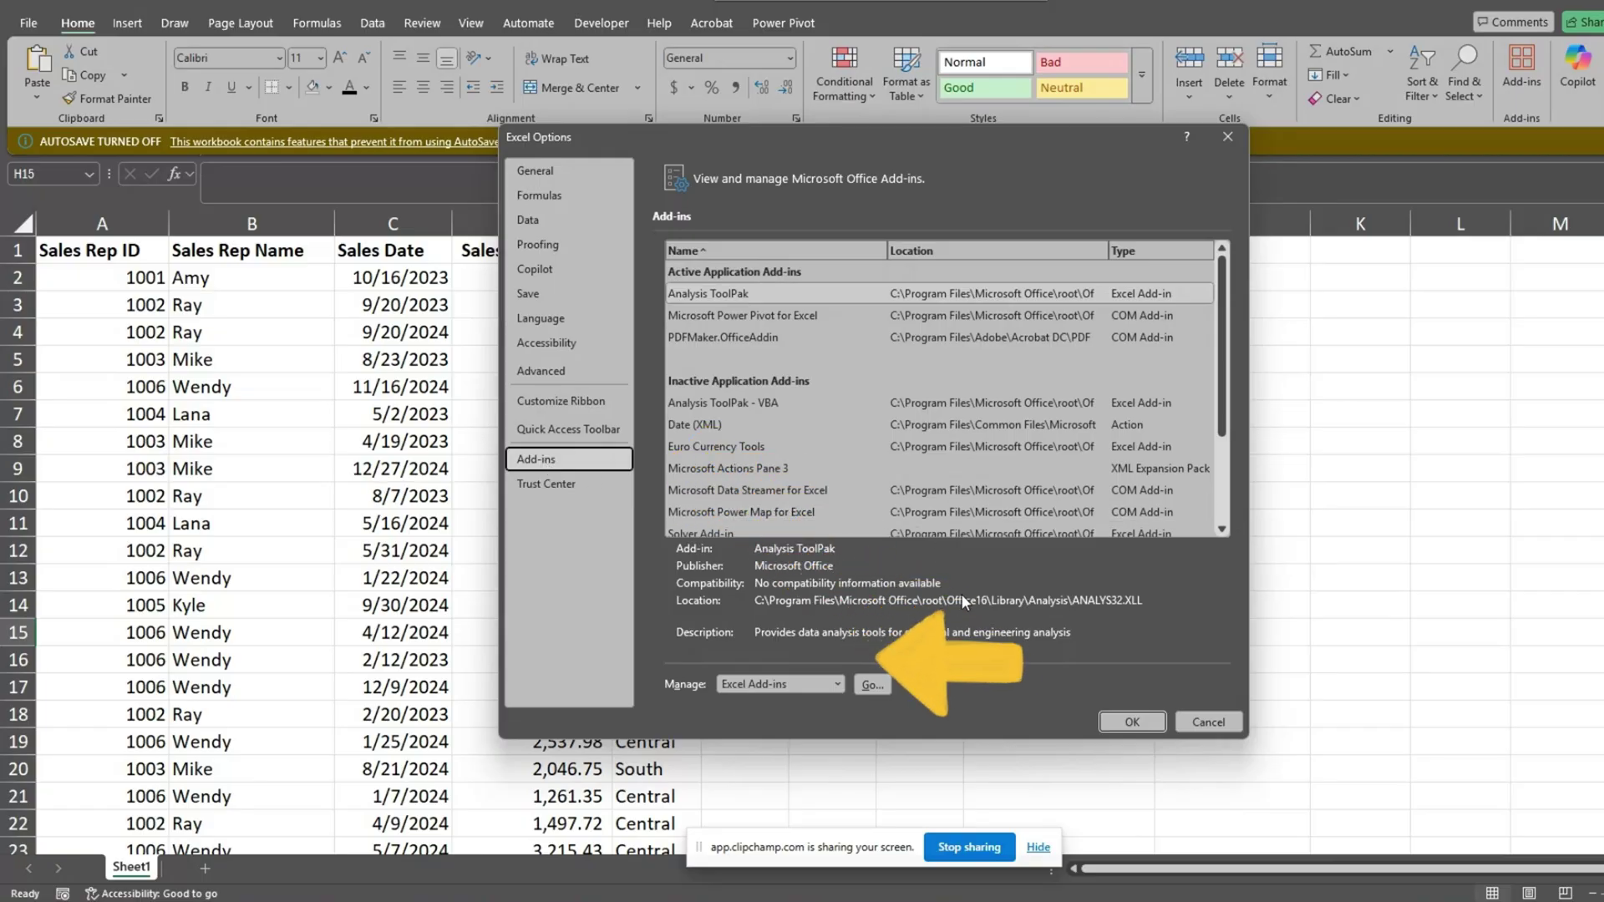
left_click(836, 685)
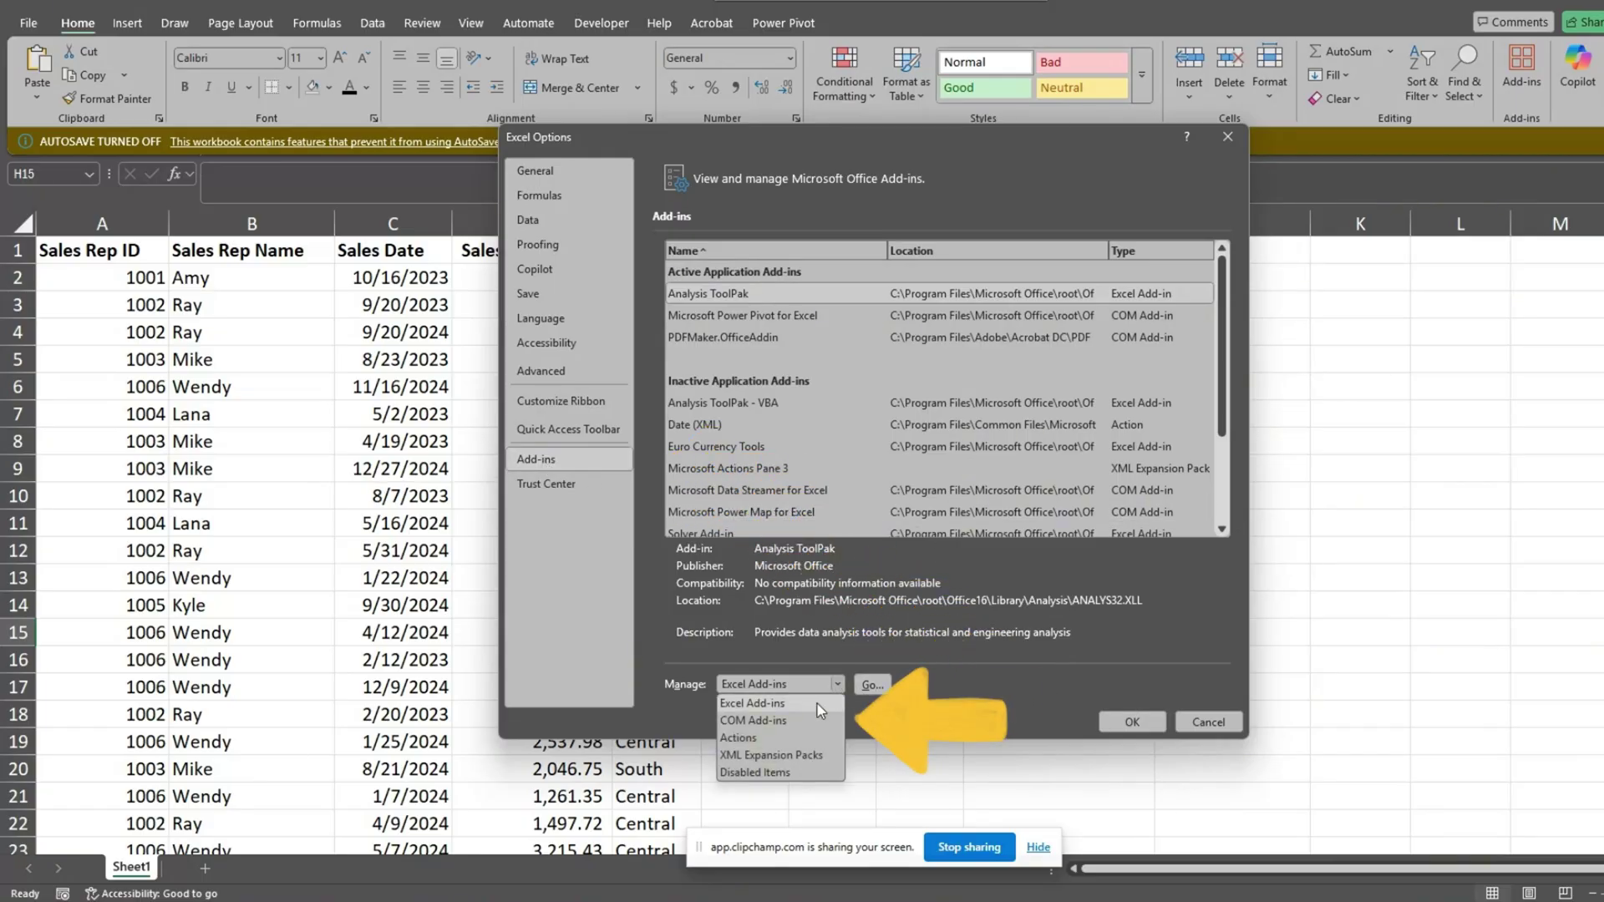
left_click(792, 720)
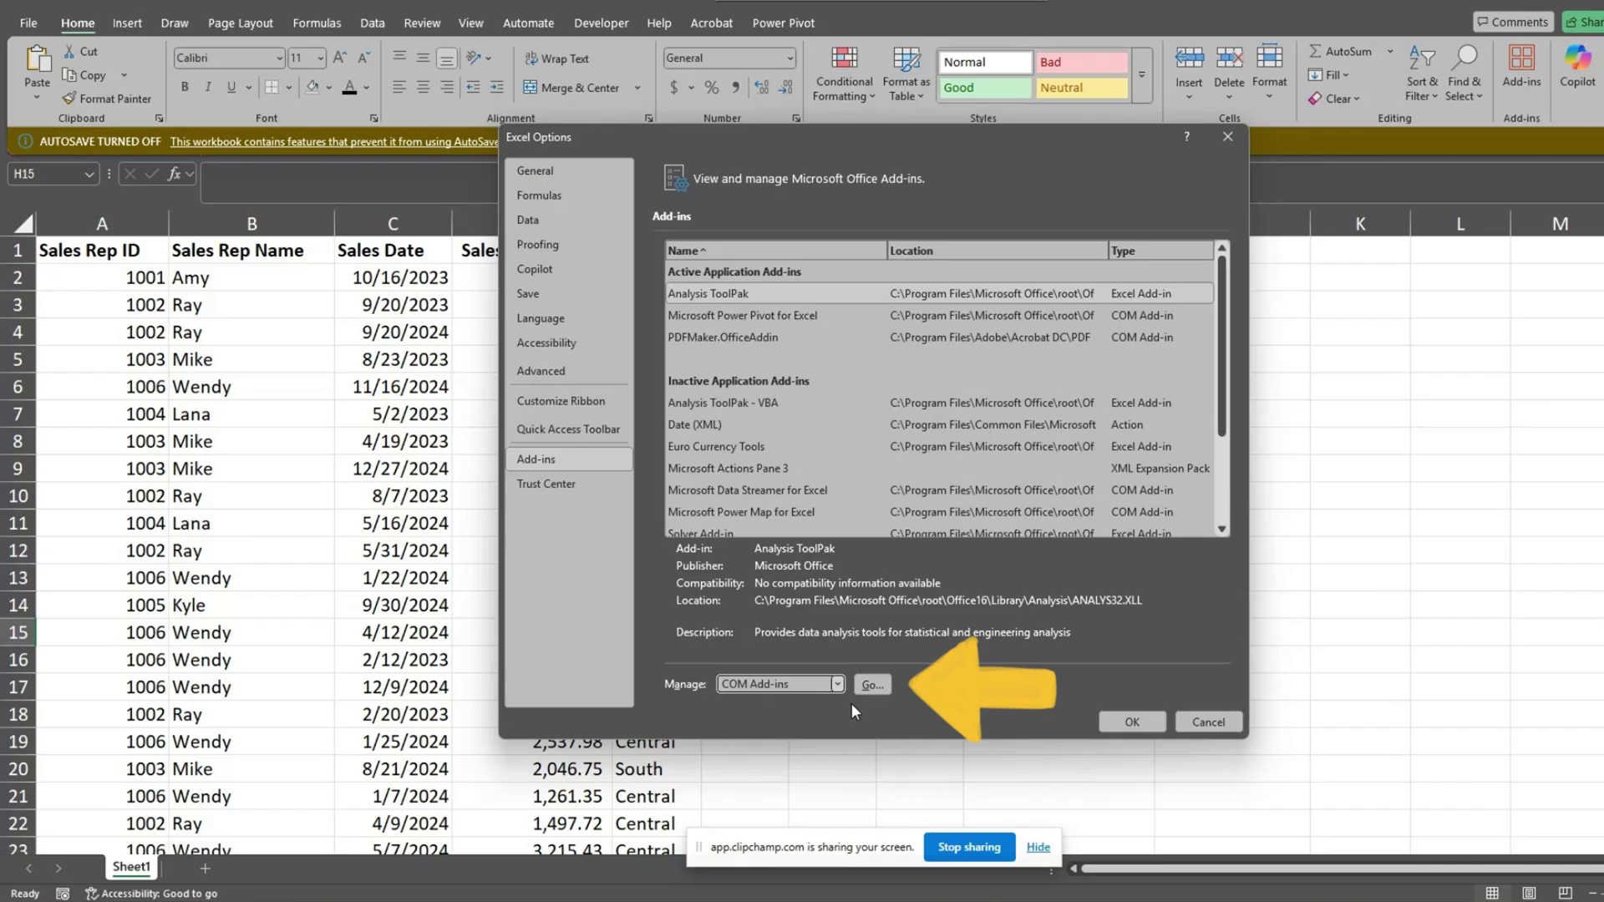
left_click(874, 686)
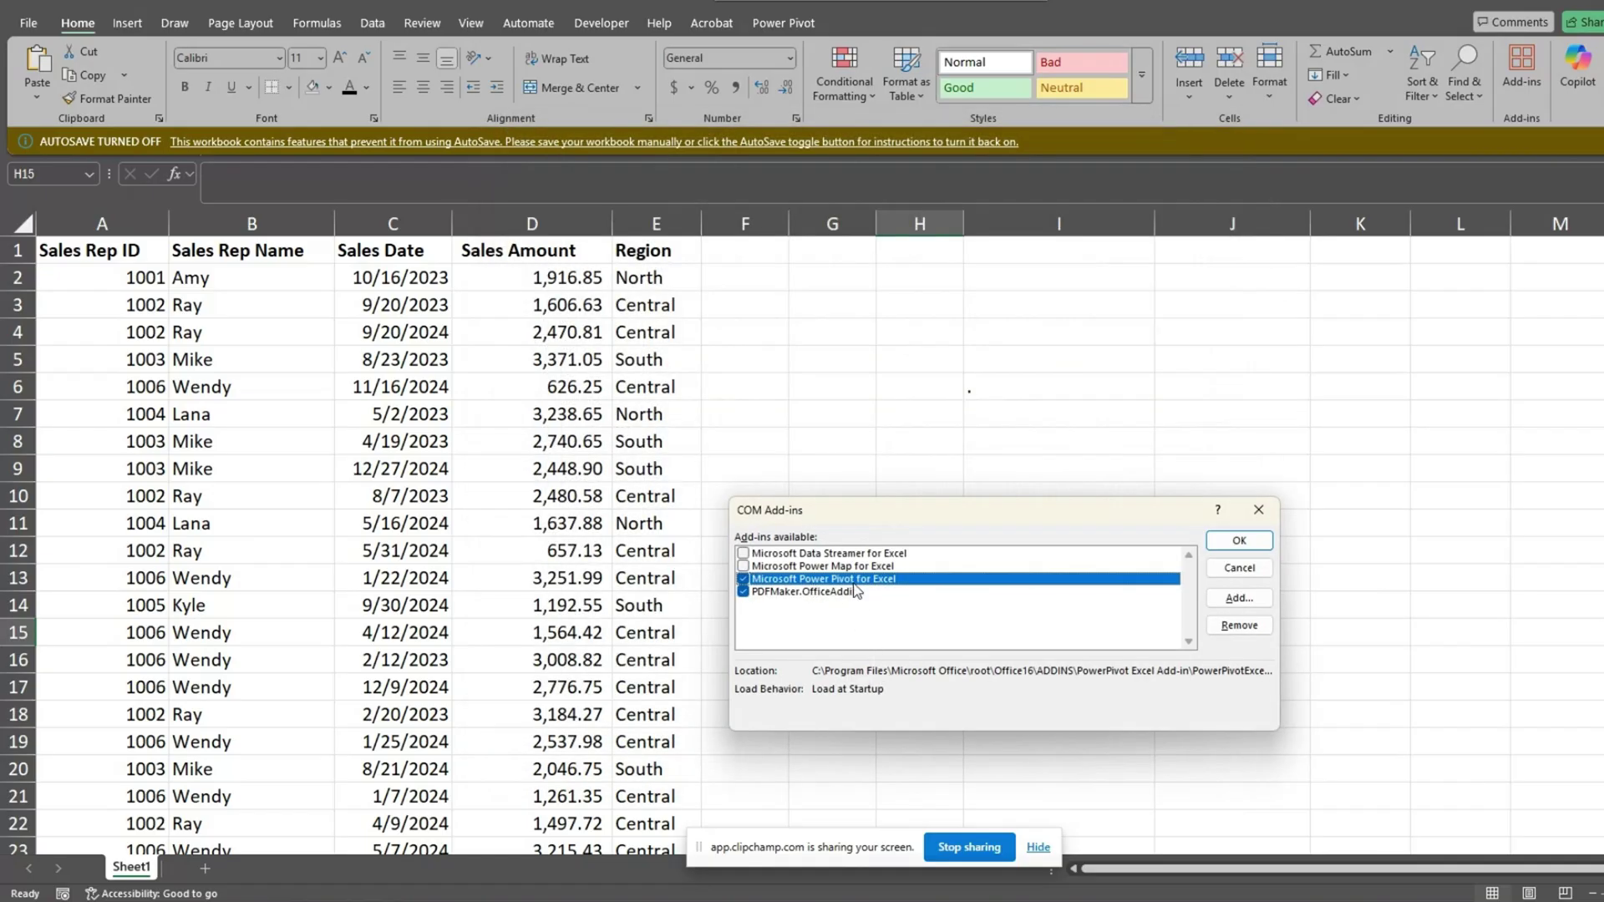
left_click(1253, 541)
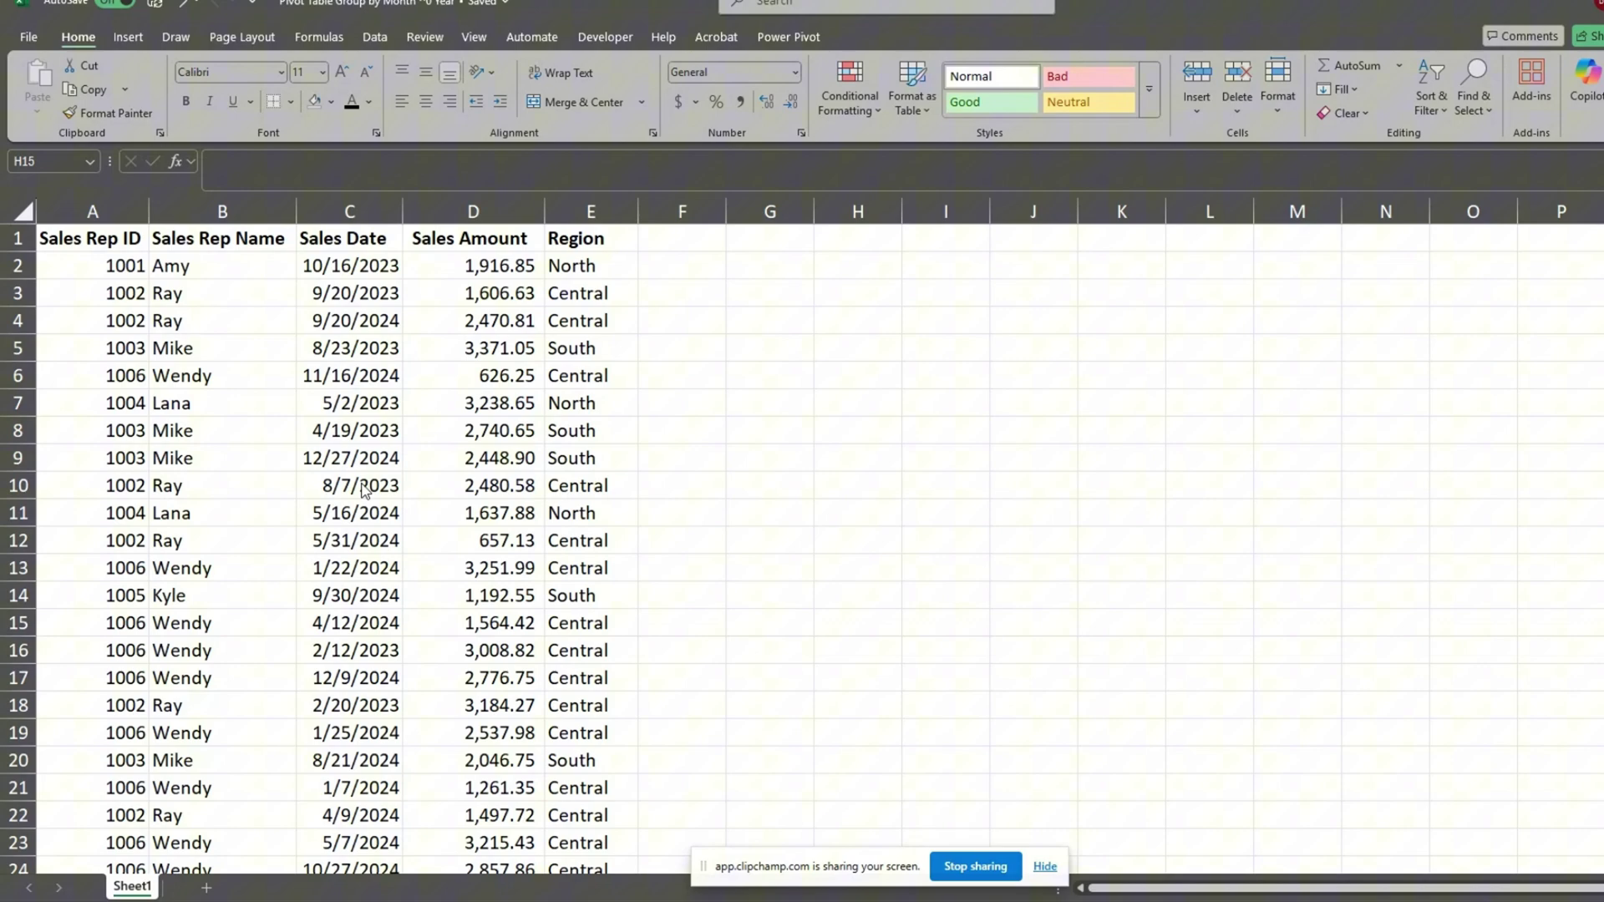
- From a cell in the sales data, add range $A$1:$E$1000 with headers to the data model
left_click(562, 407)
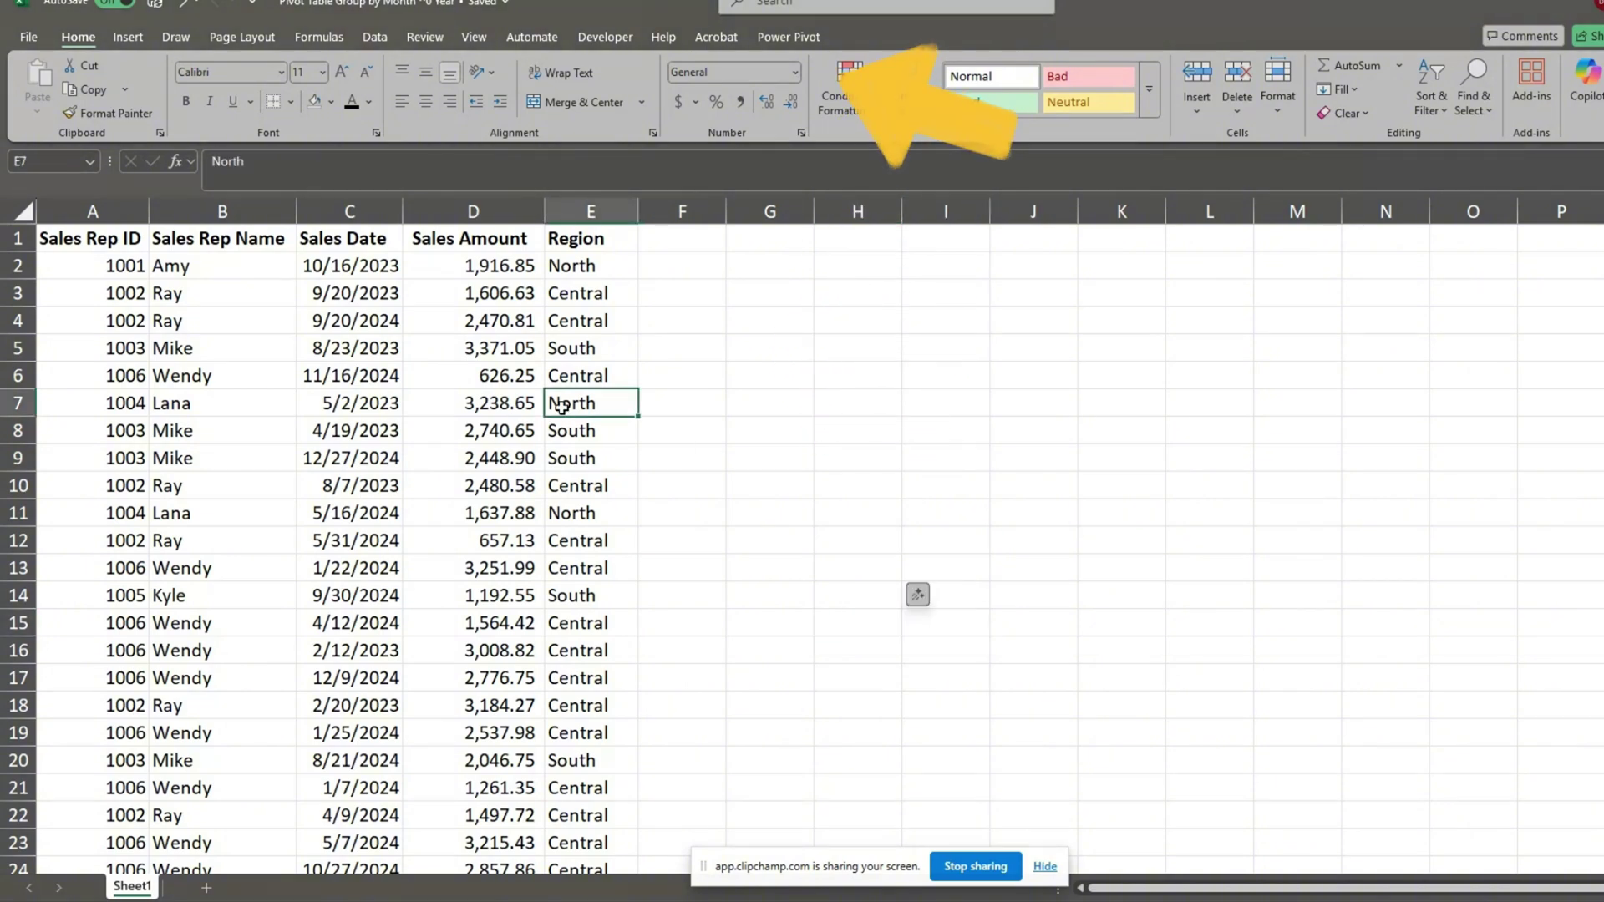
left_click(782, 38)
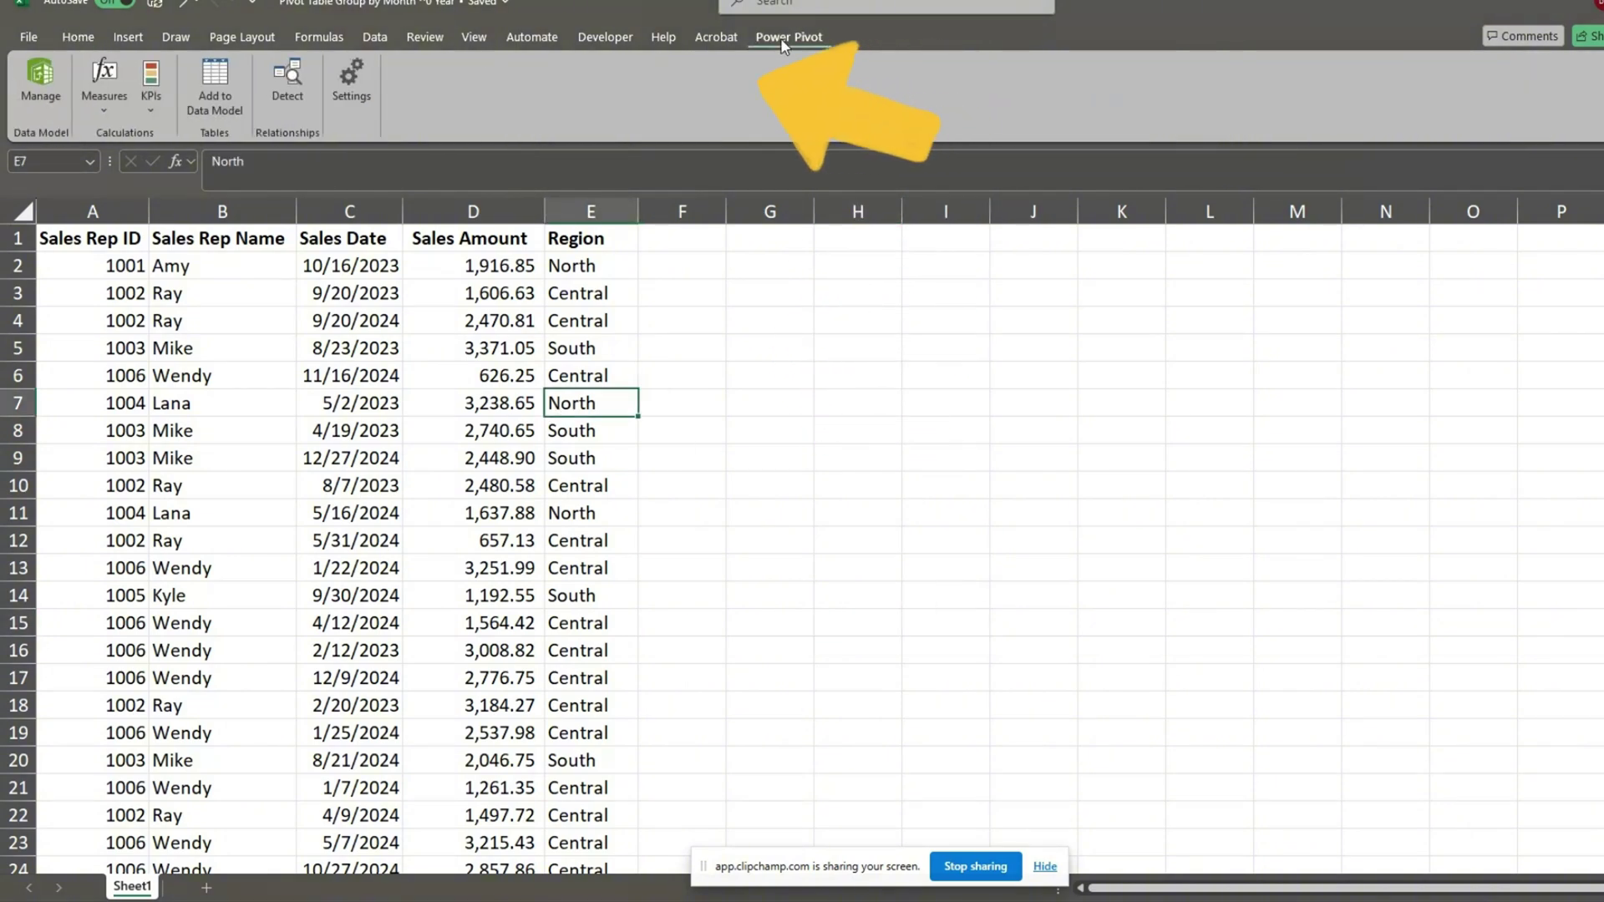
left_click(215, 84)
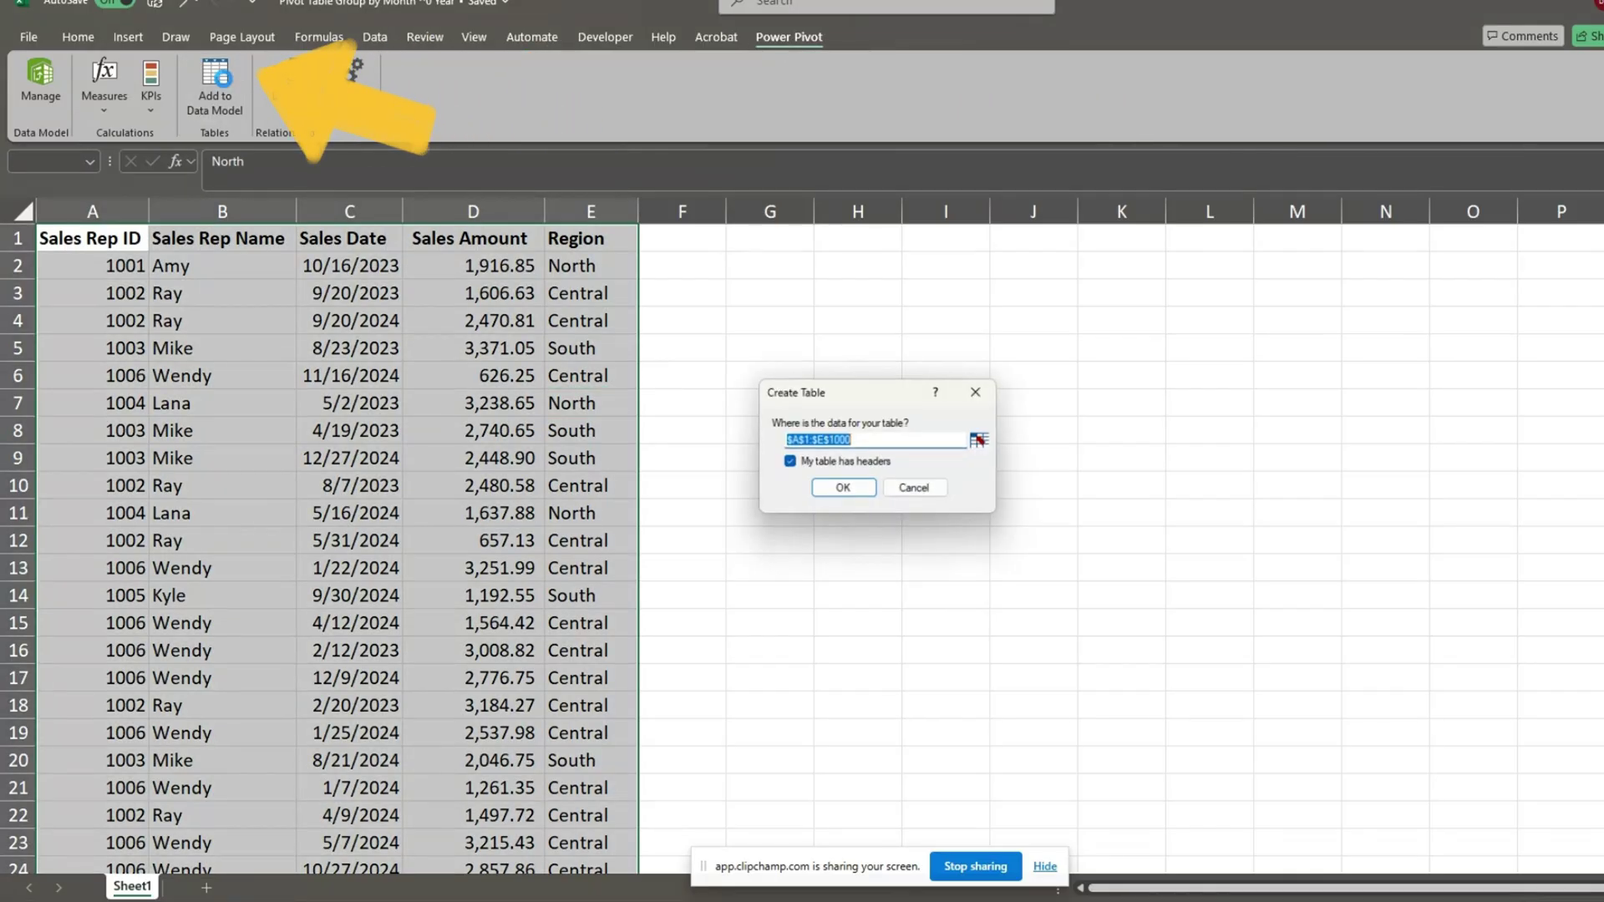
left_click(841, 490)
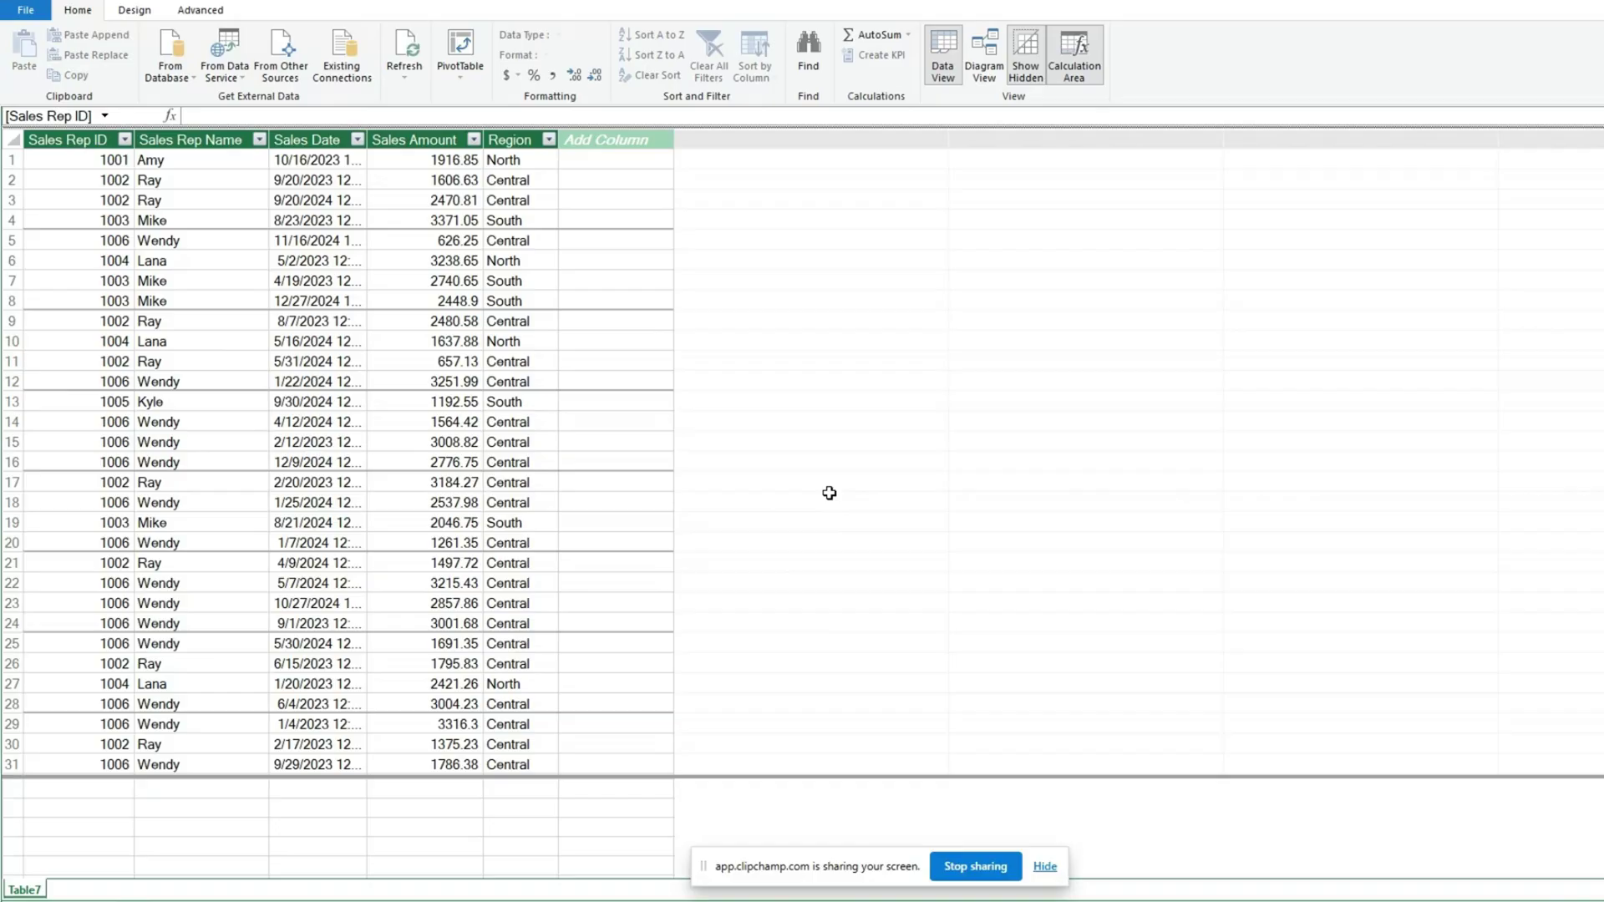
- Rename the Table7 table to Sales
double_click(25, 890)
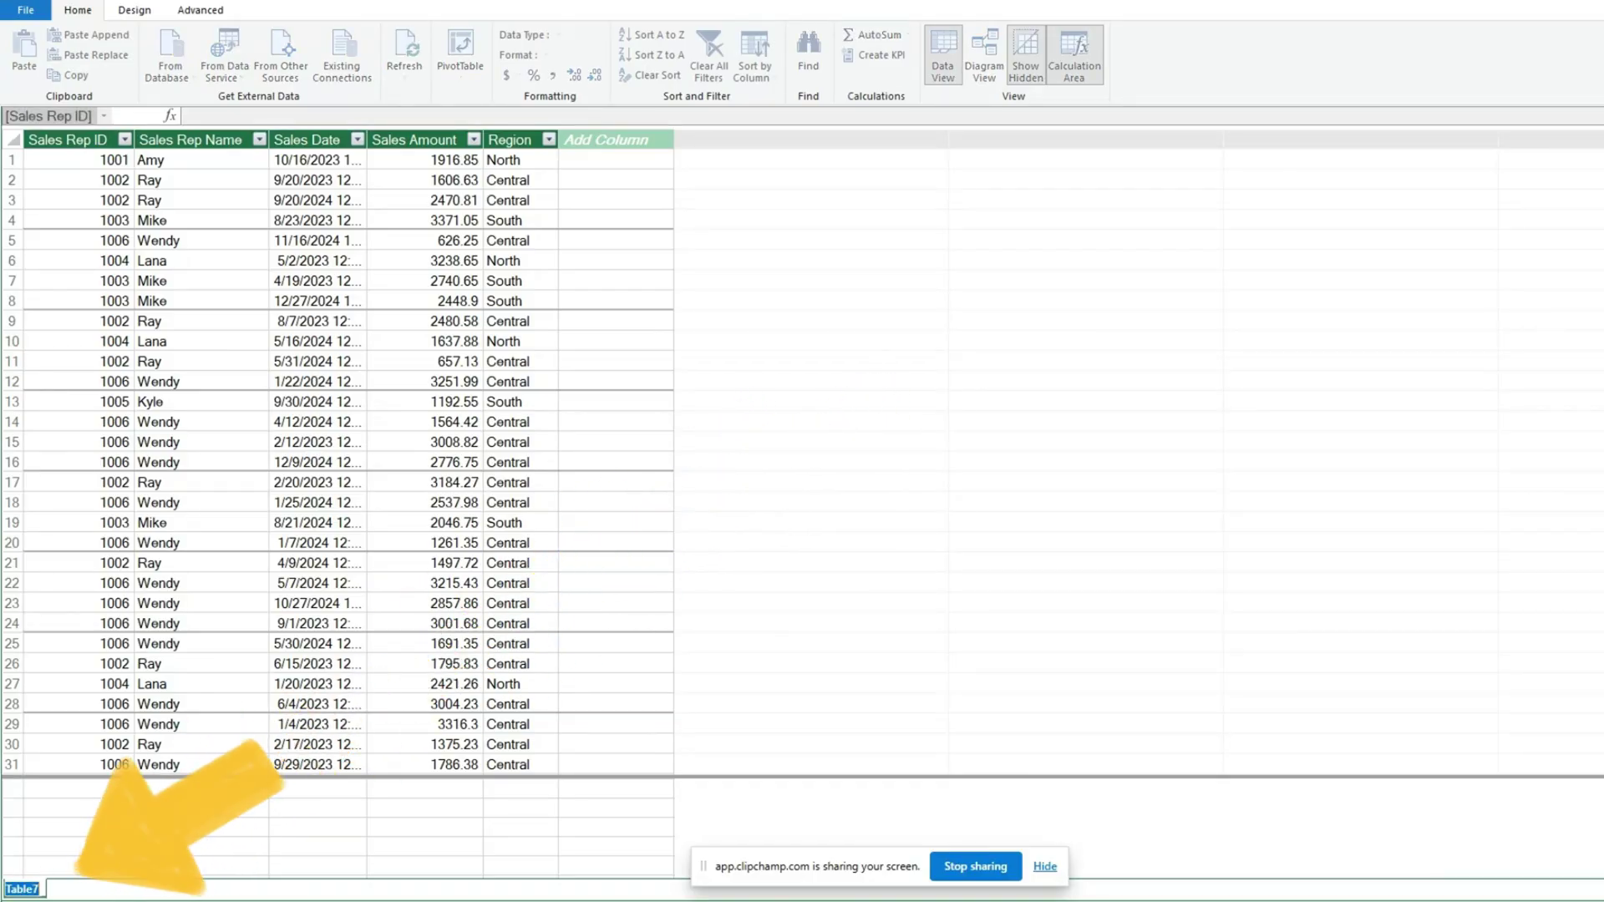
type("S")
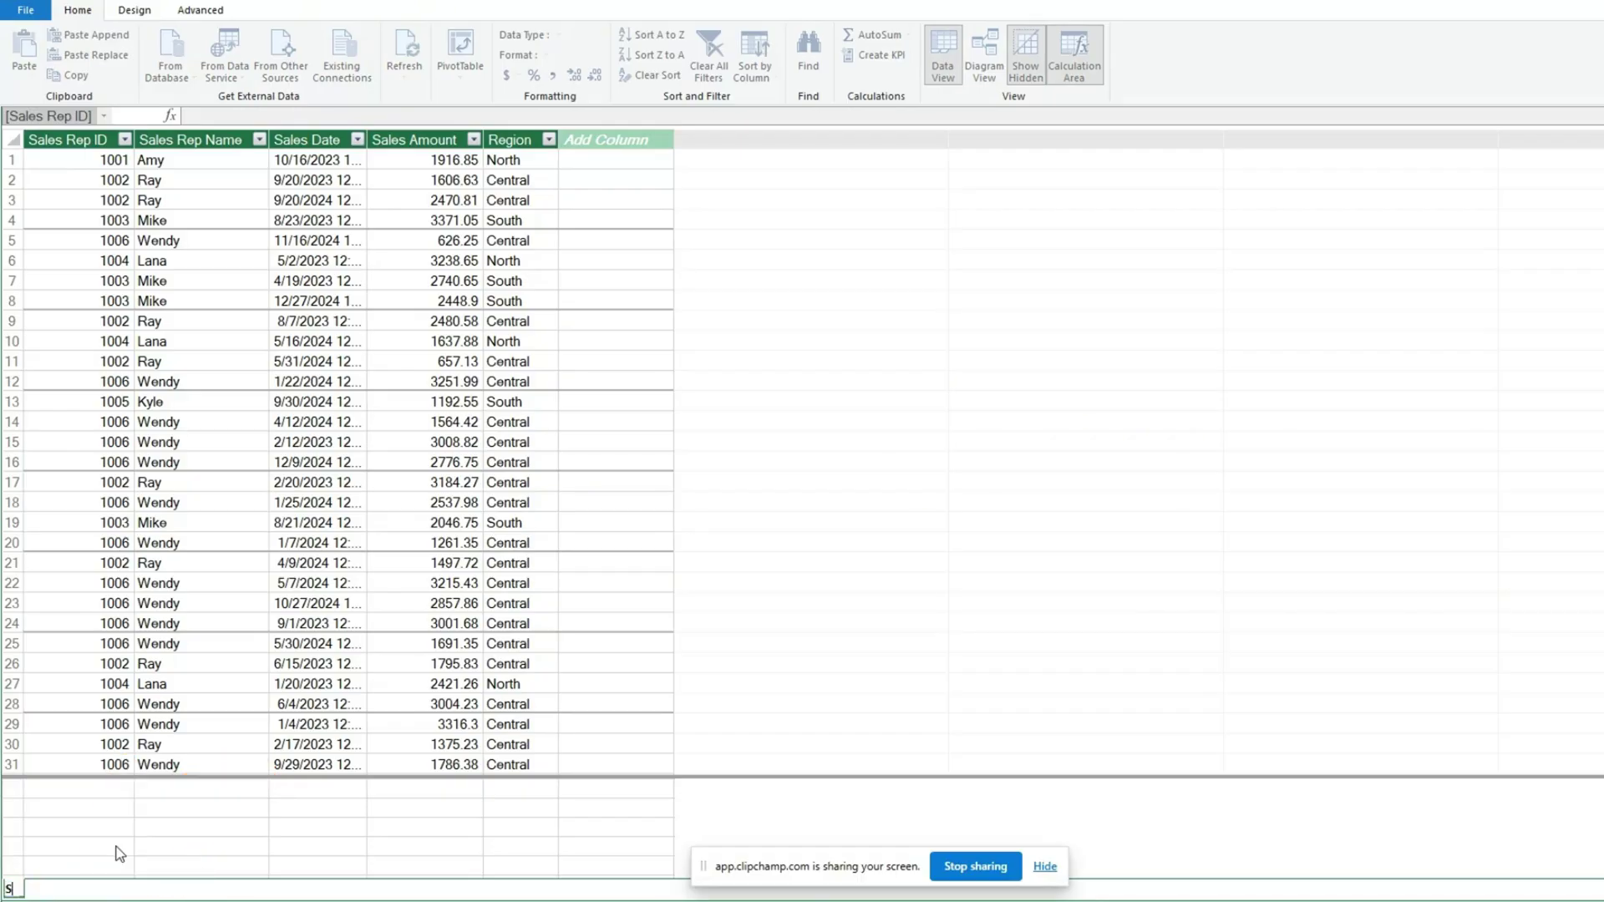
key("Return")
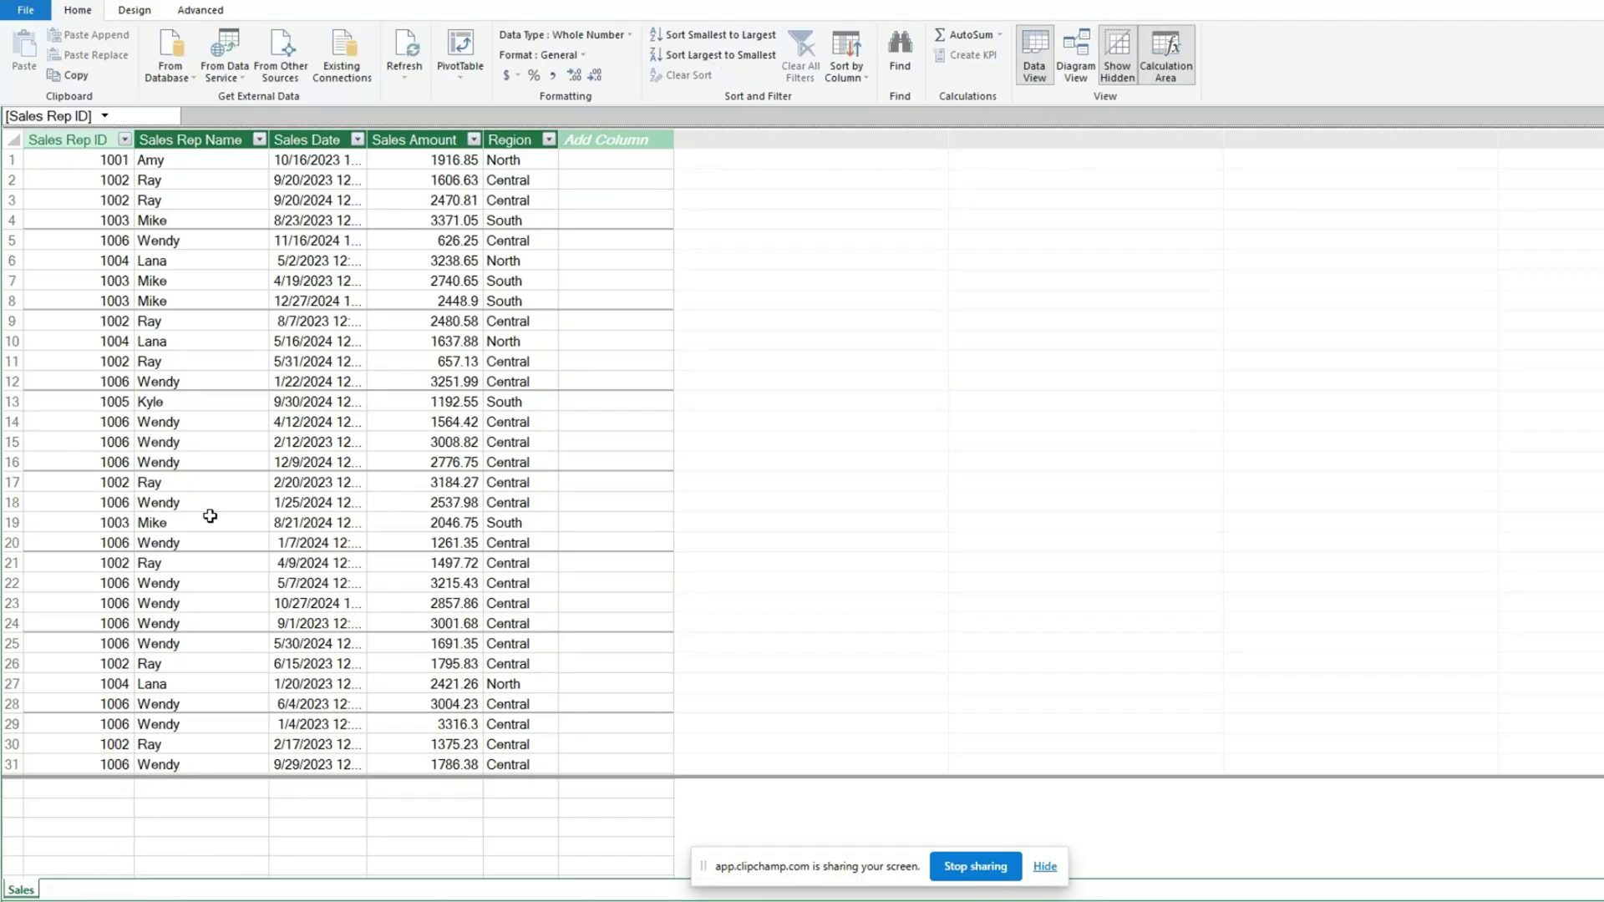
- Give Sales Amount thousands separators and format Sales Date as short dates (3/14/2001)
left_click(422, 140)
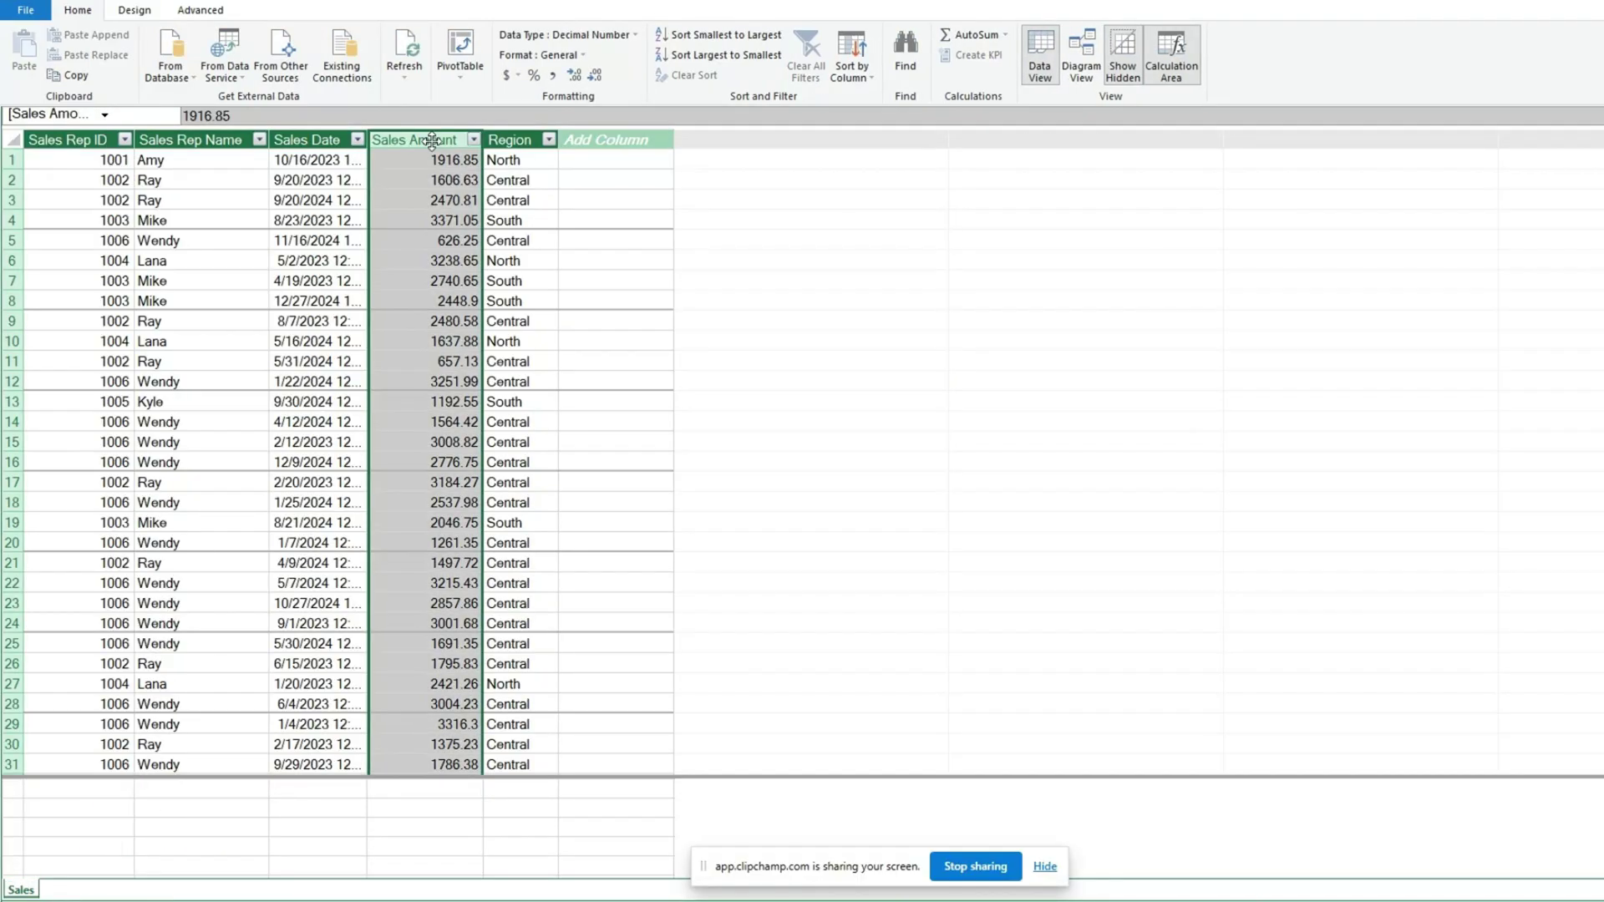
left_click(558, 73)
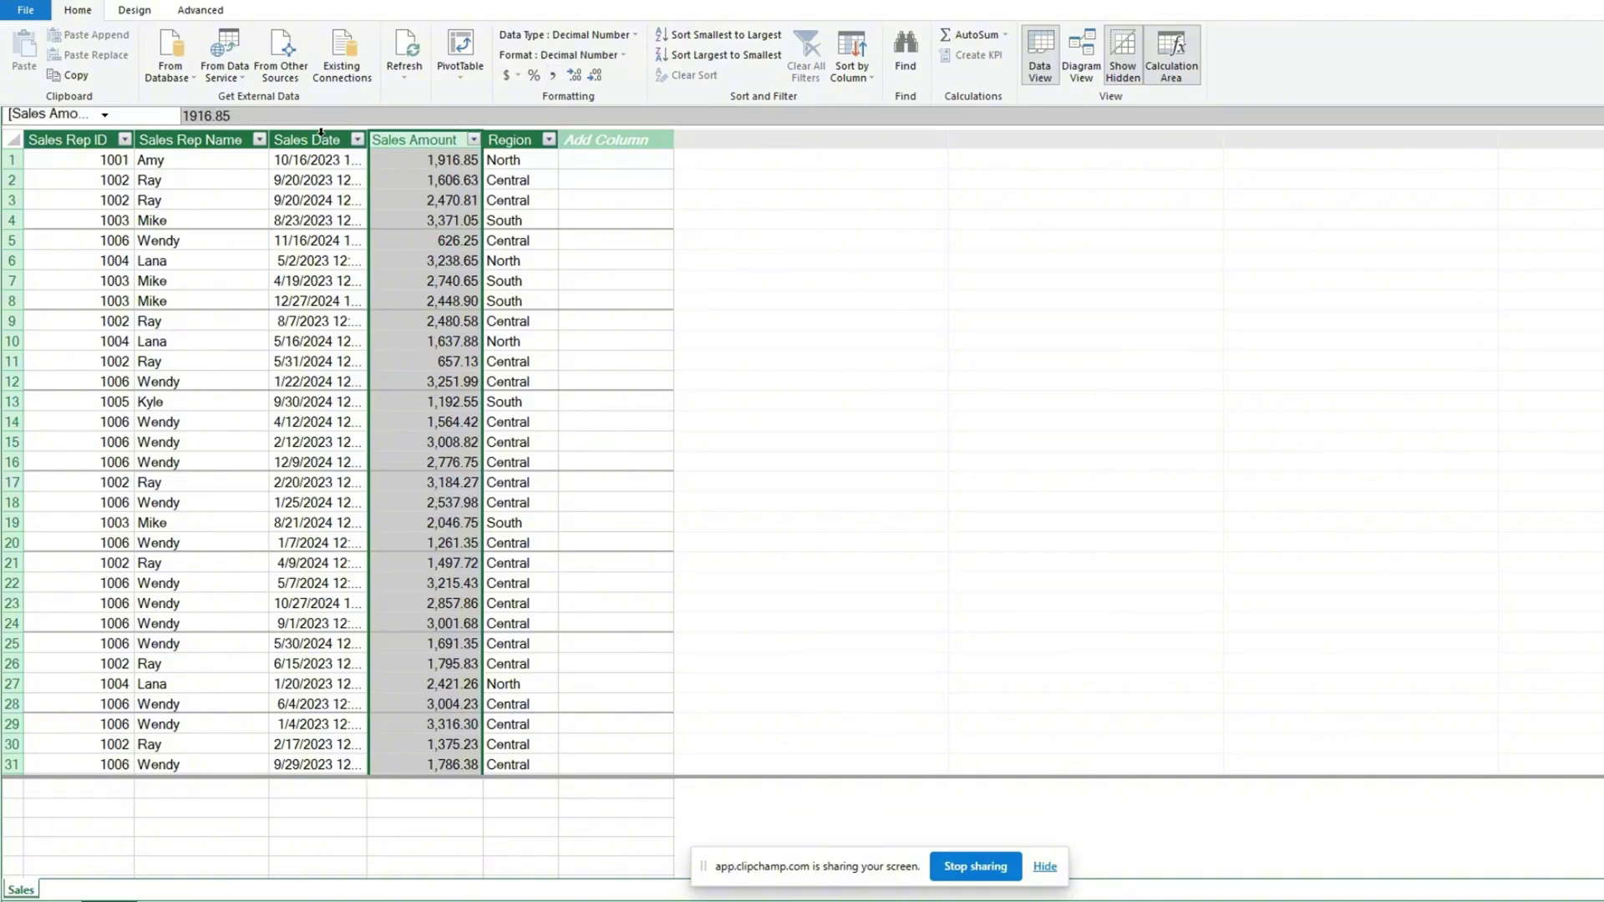
left_click(320, 136)
left_click(577, 55)
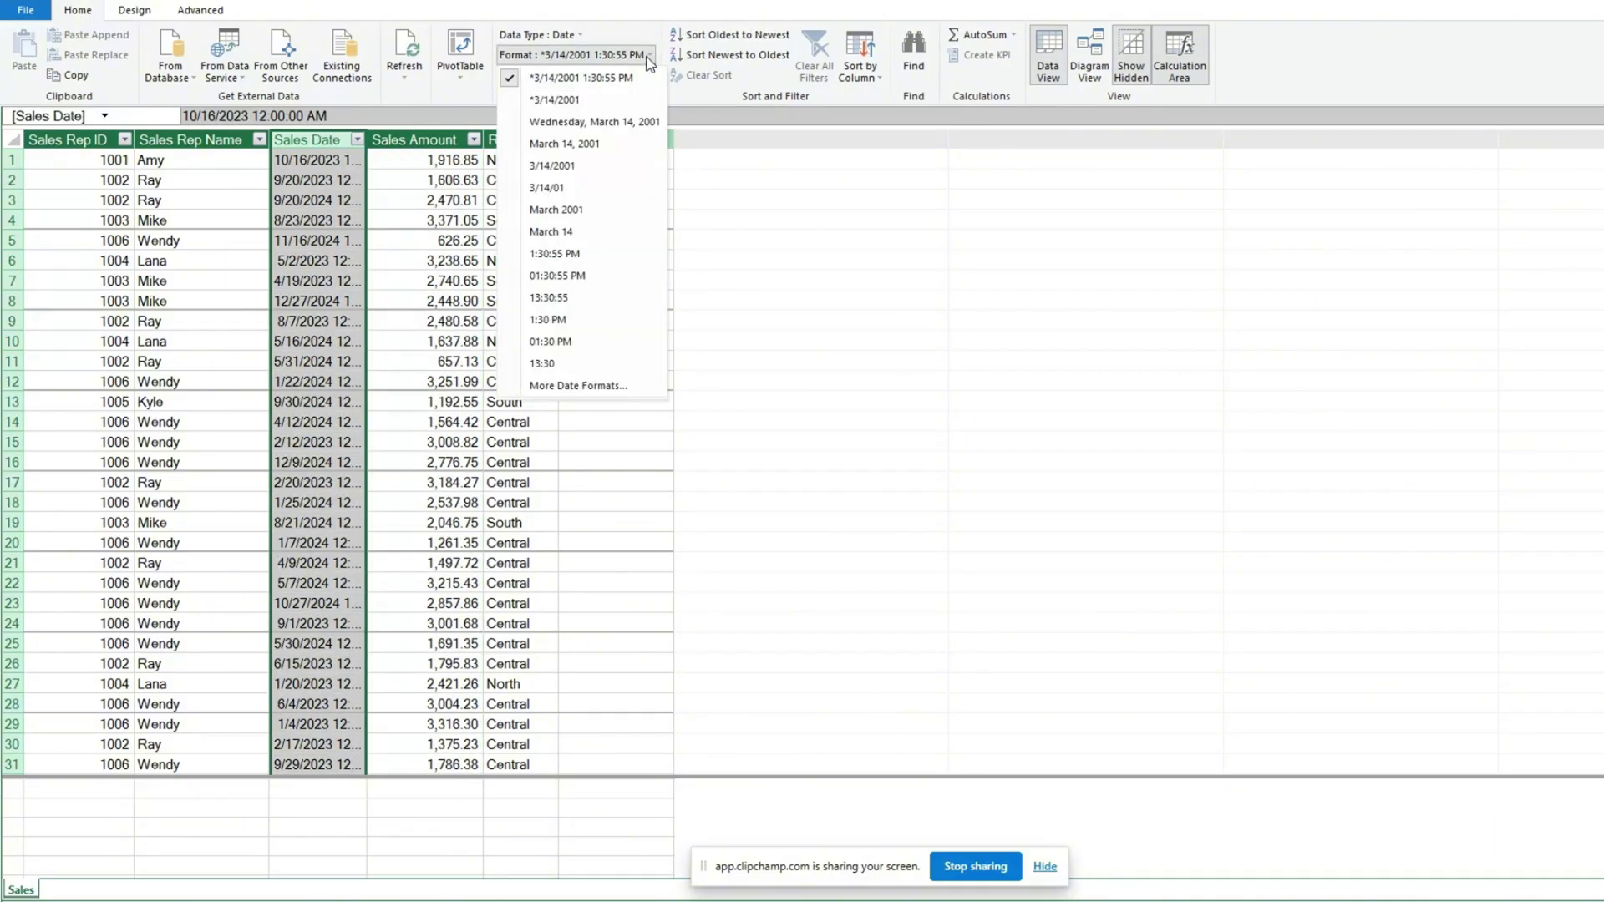
left_click(571, 101)
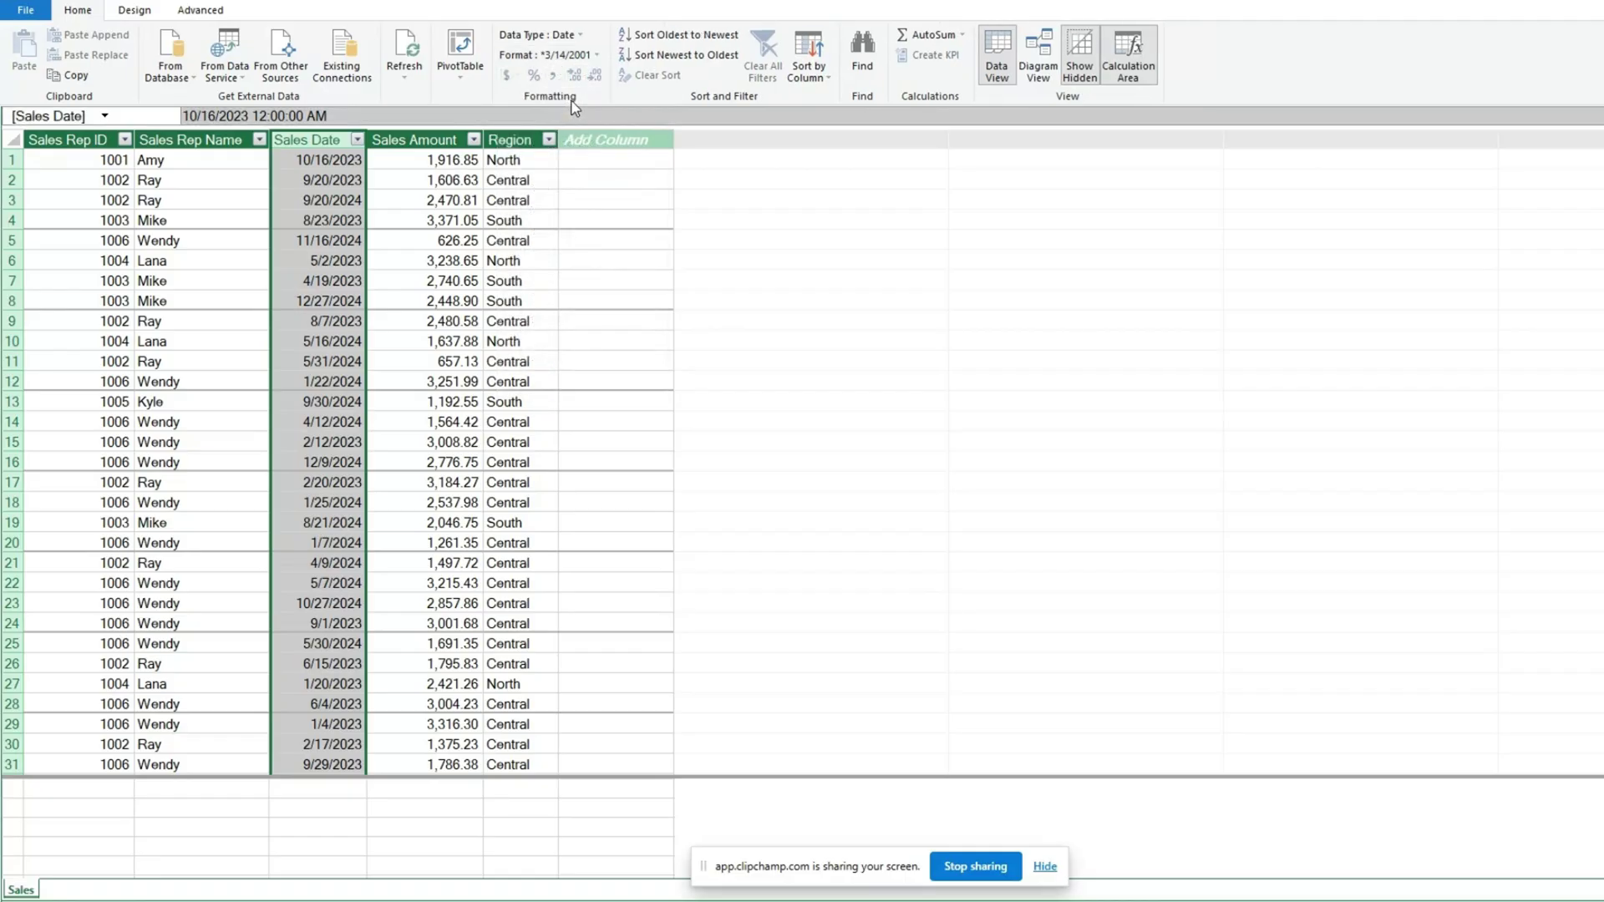
- Create a new Calendar date table and widen its Date column
left_click(149, 11)
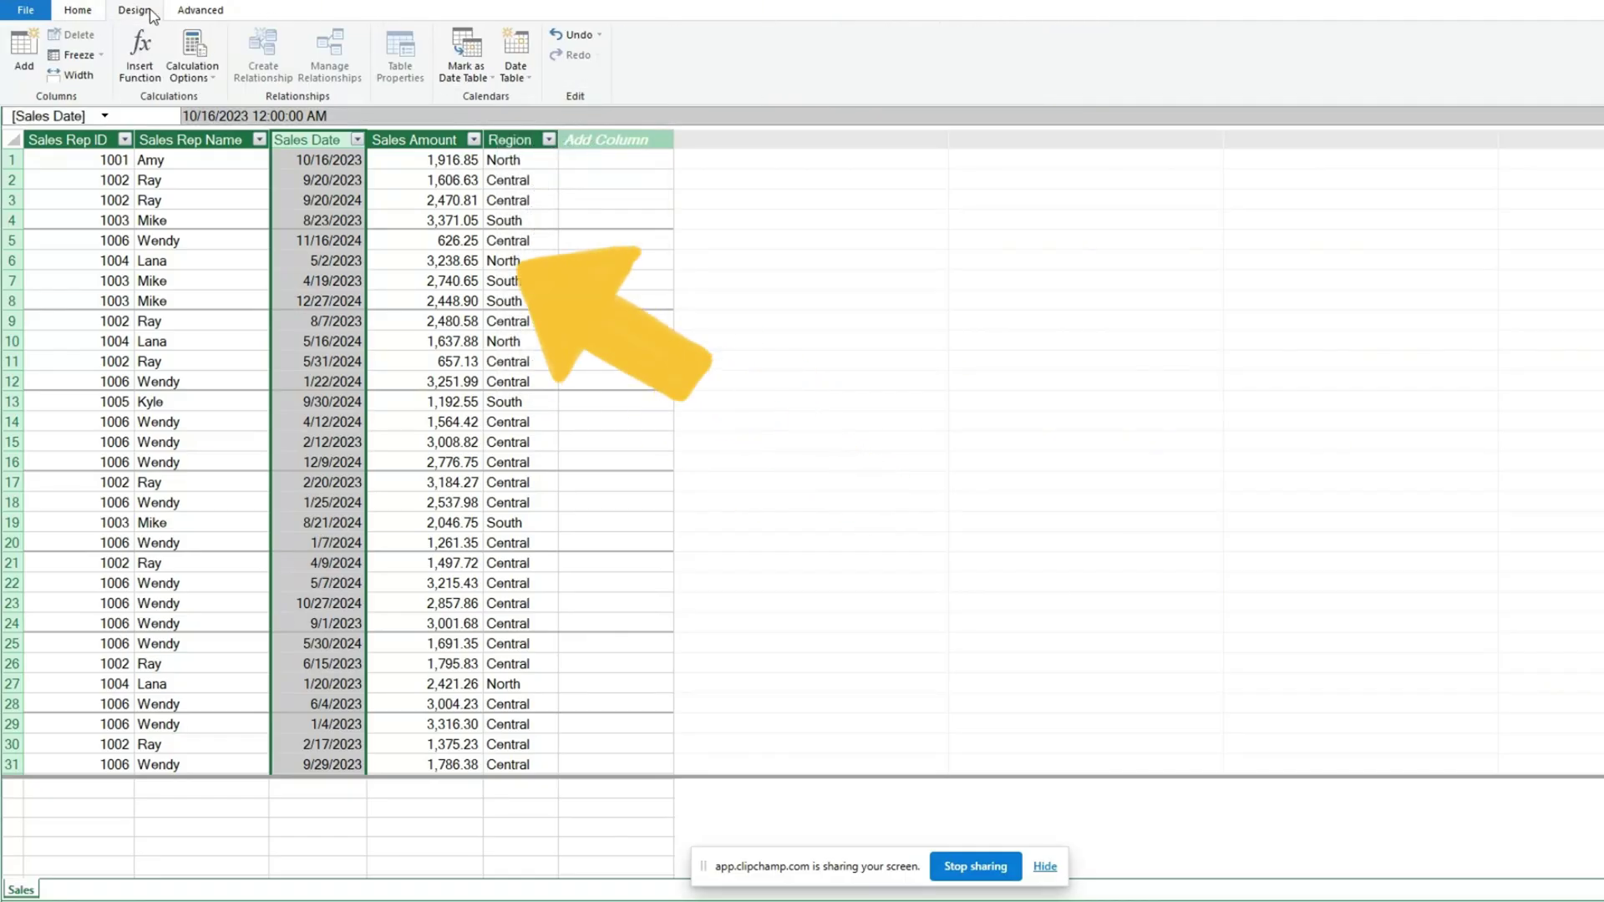
left_click(517, 67)
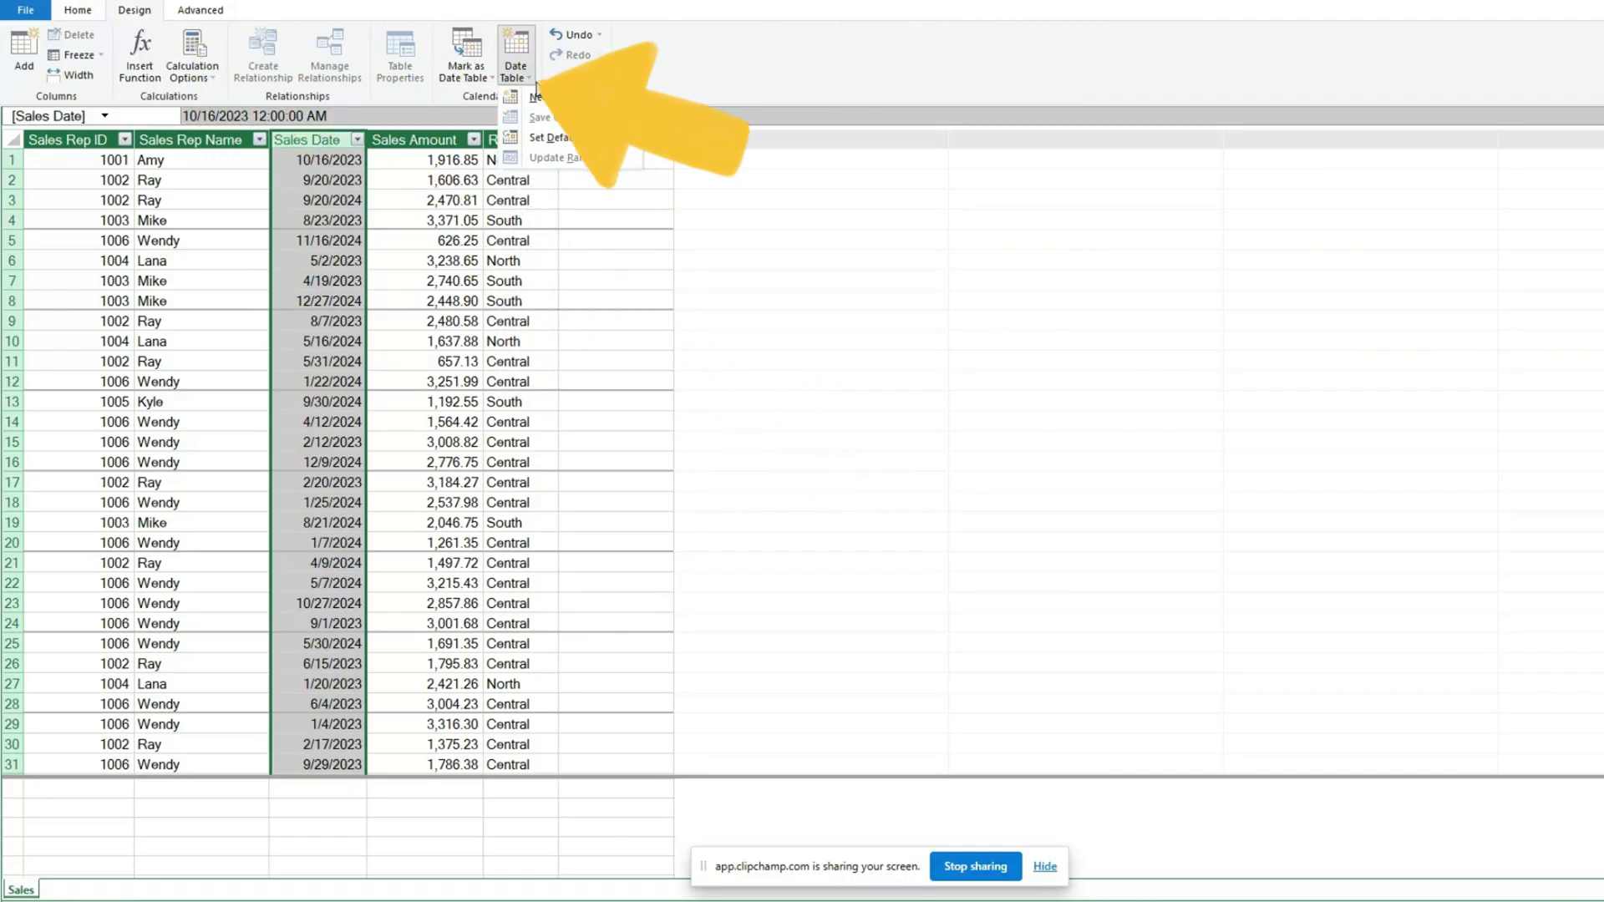
left_click(540, 98)
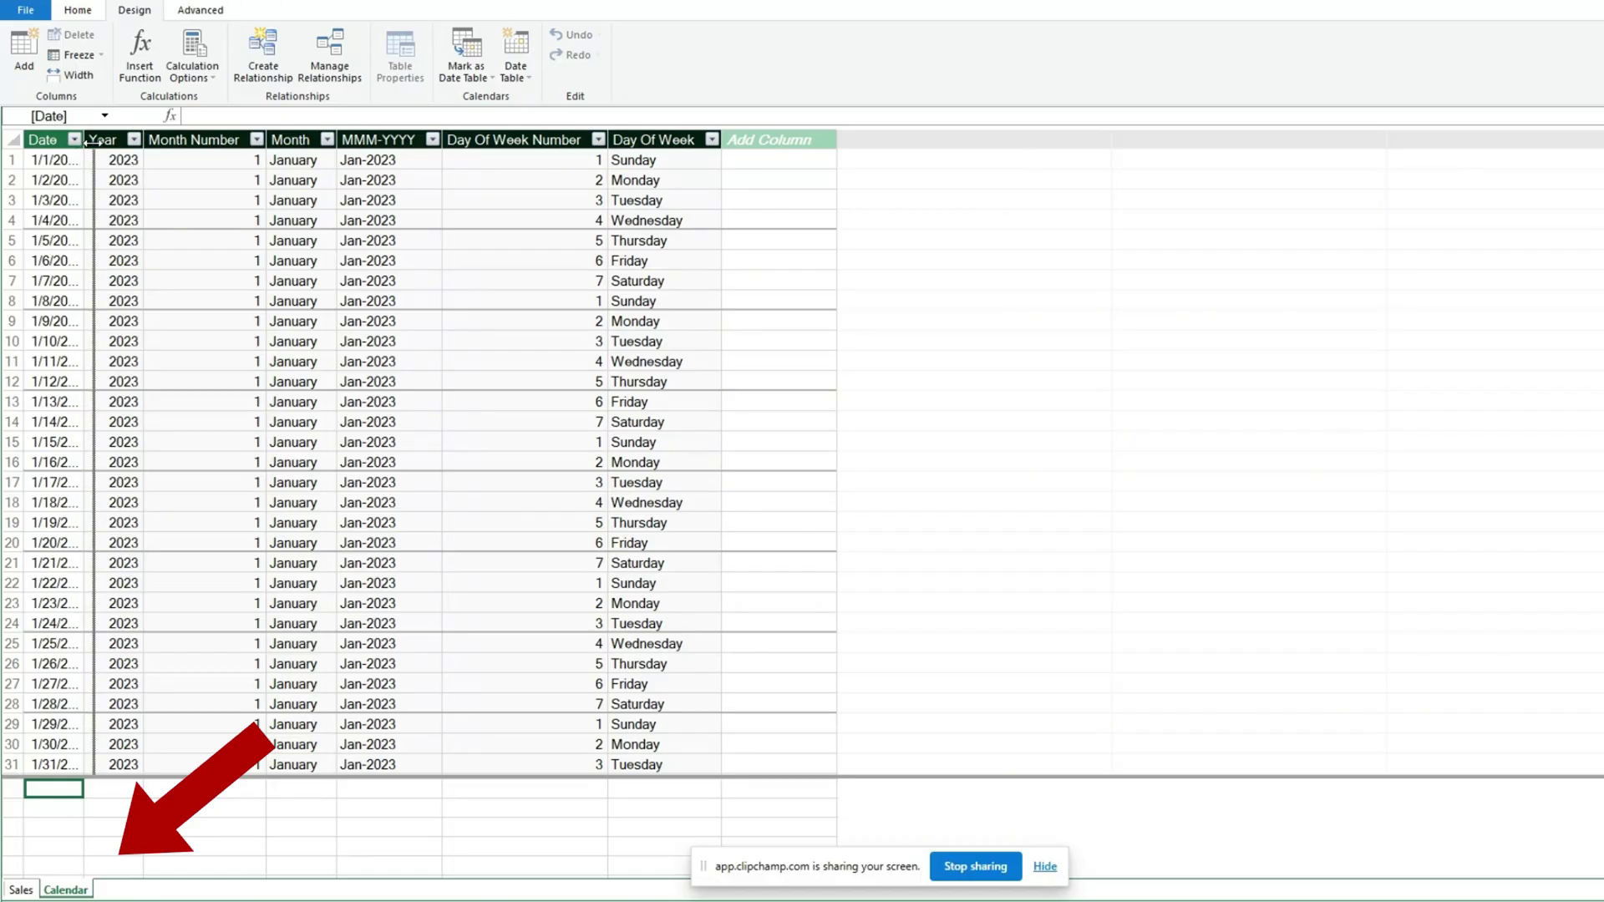
left_click_drag(80, 142, 93, 143)
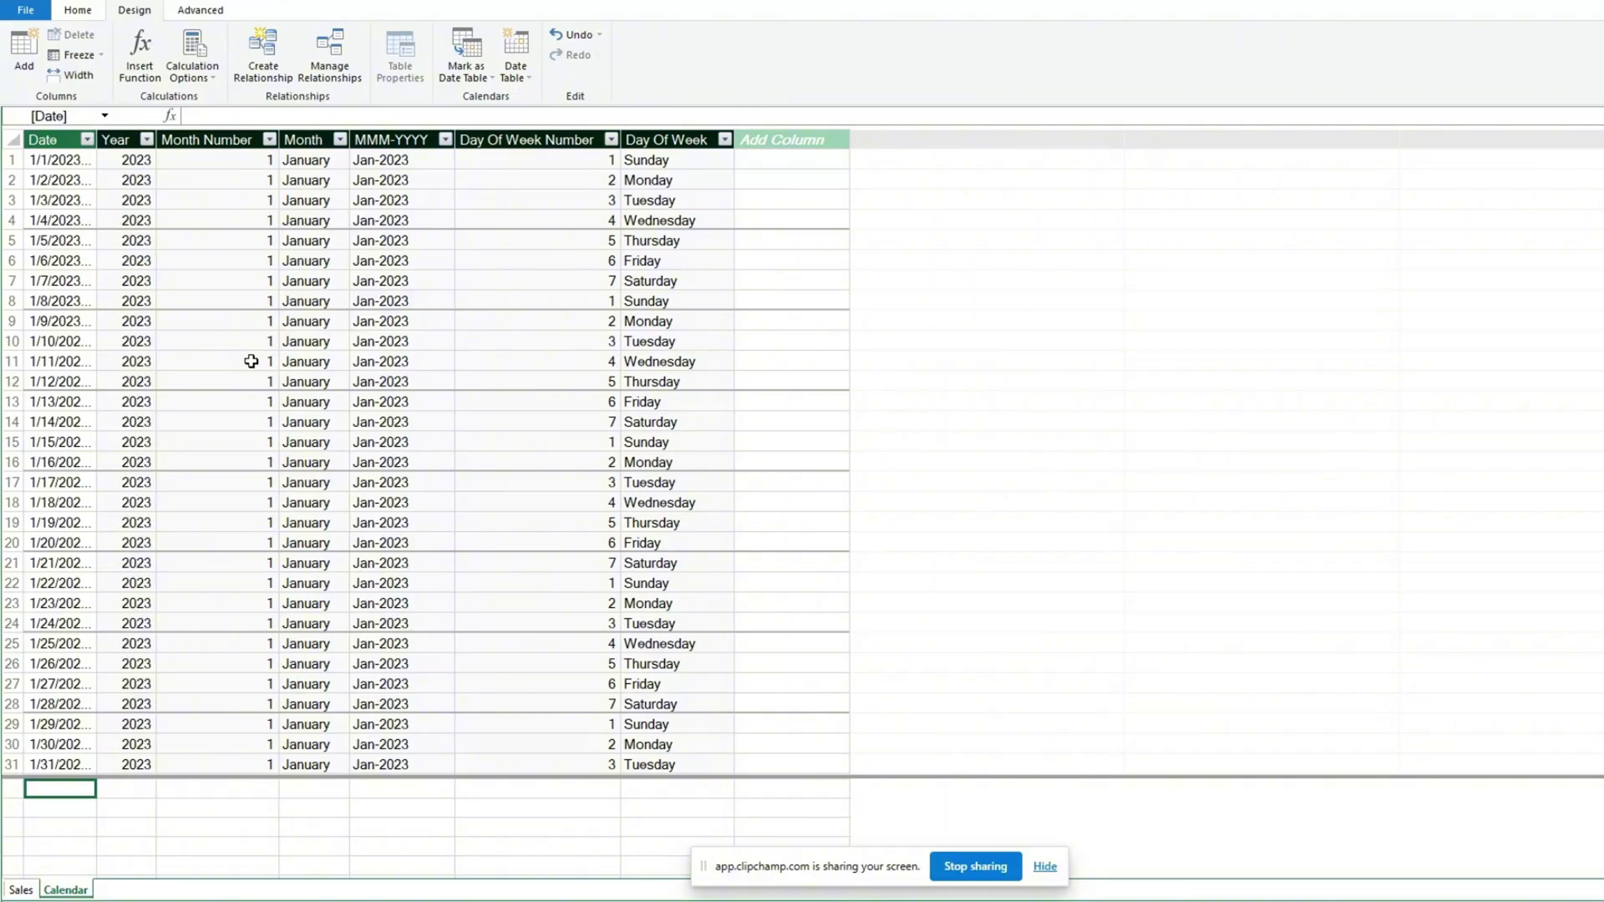
- Delete the Month, Day Of Week Number and Day Of Week columns from Calendar
right_click(305, 140)
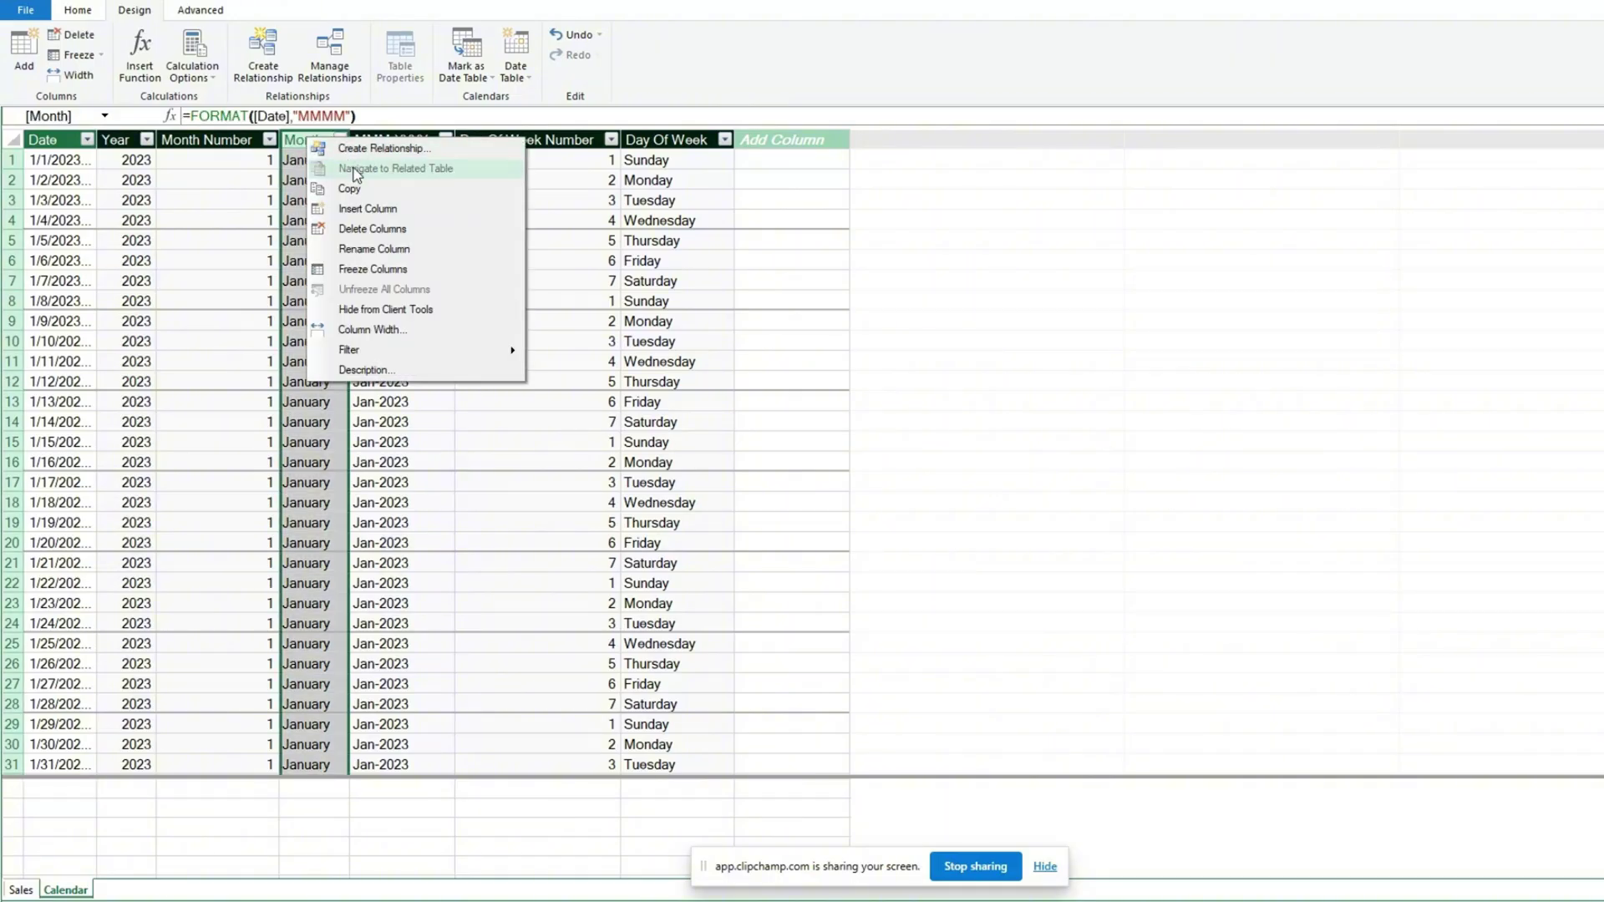
left_click(375, 230)
left_click(835, 473)
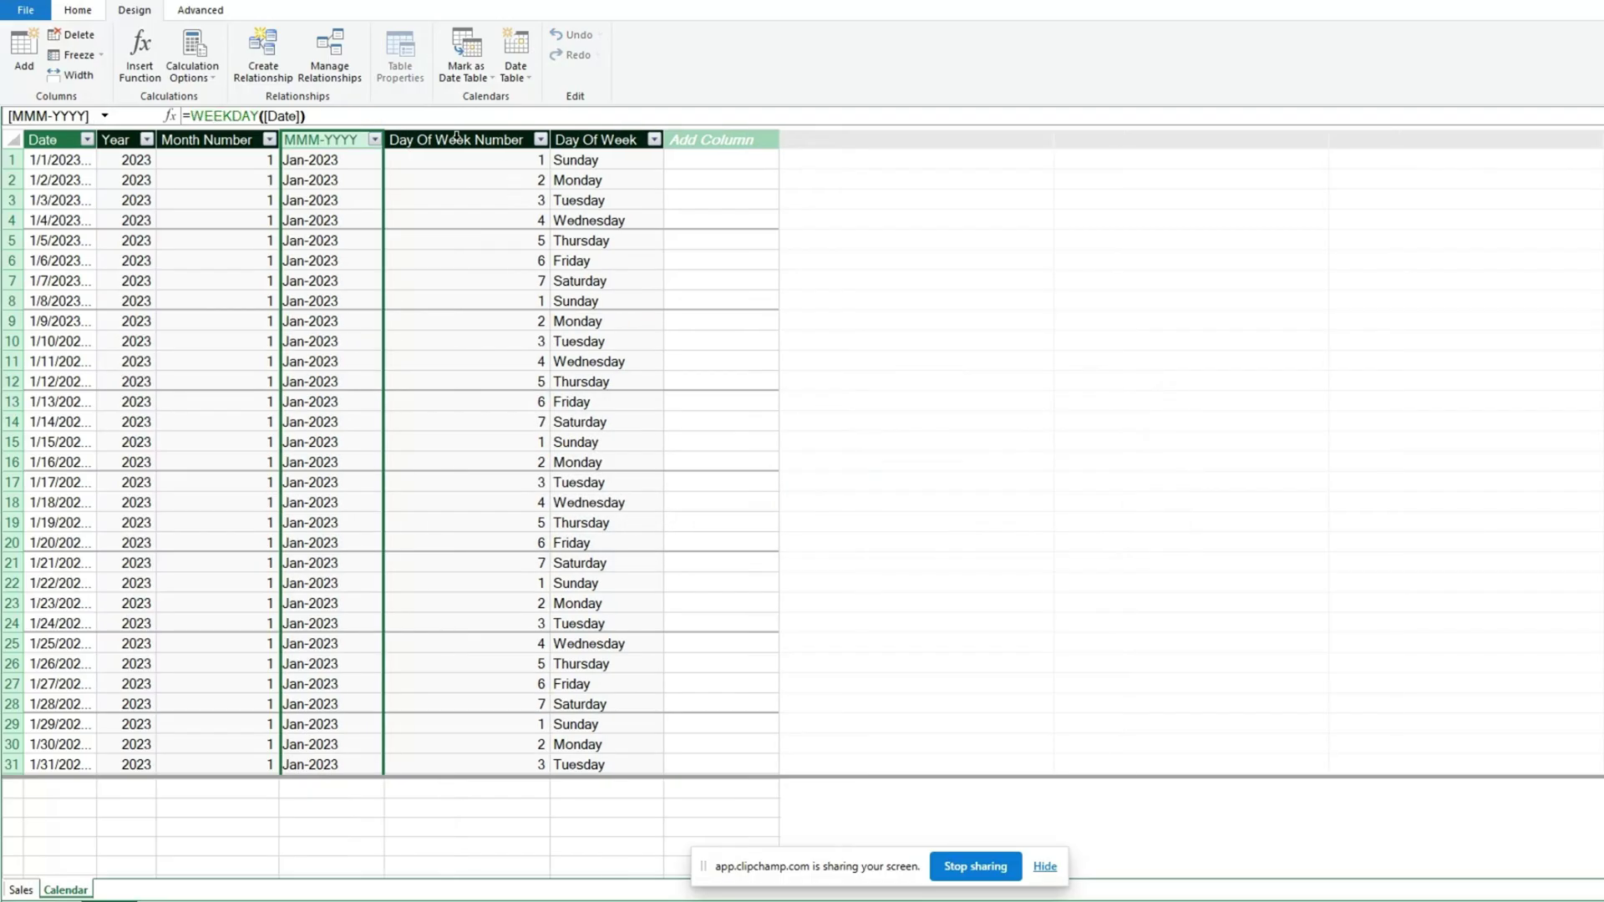
left_click_drag(456, 139, 608, 139)
right_click(608, 141)
left_click(677, 205)
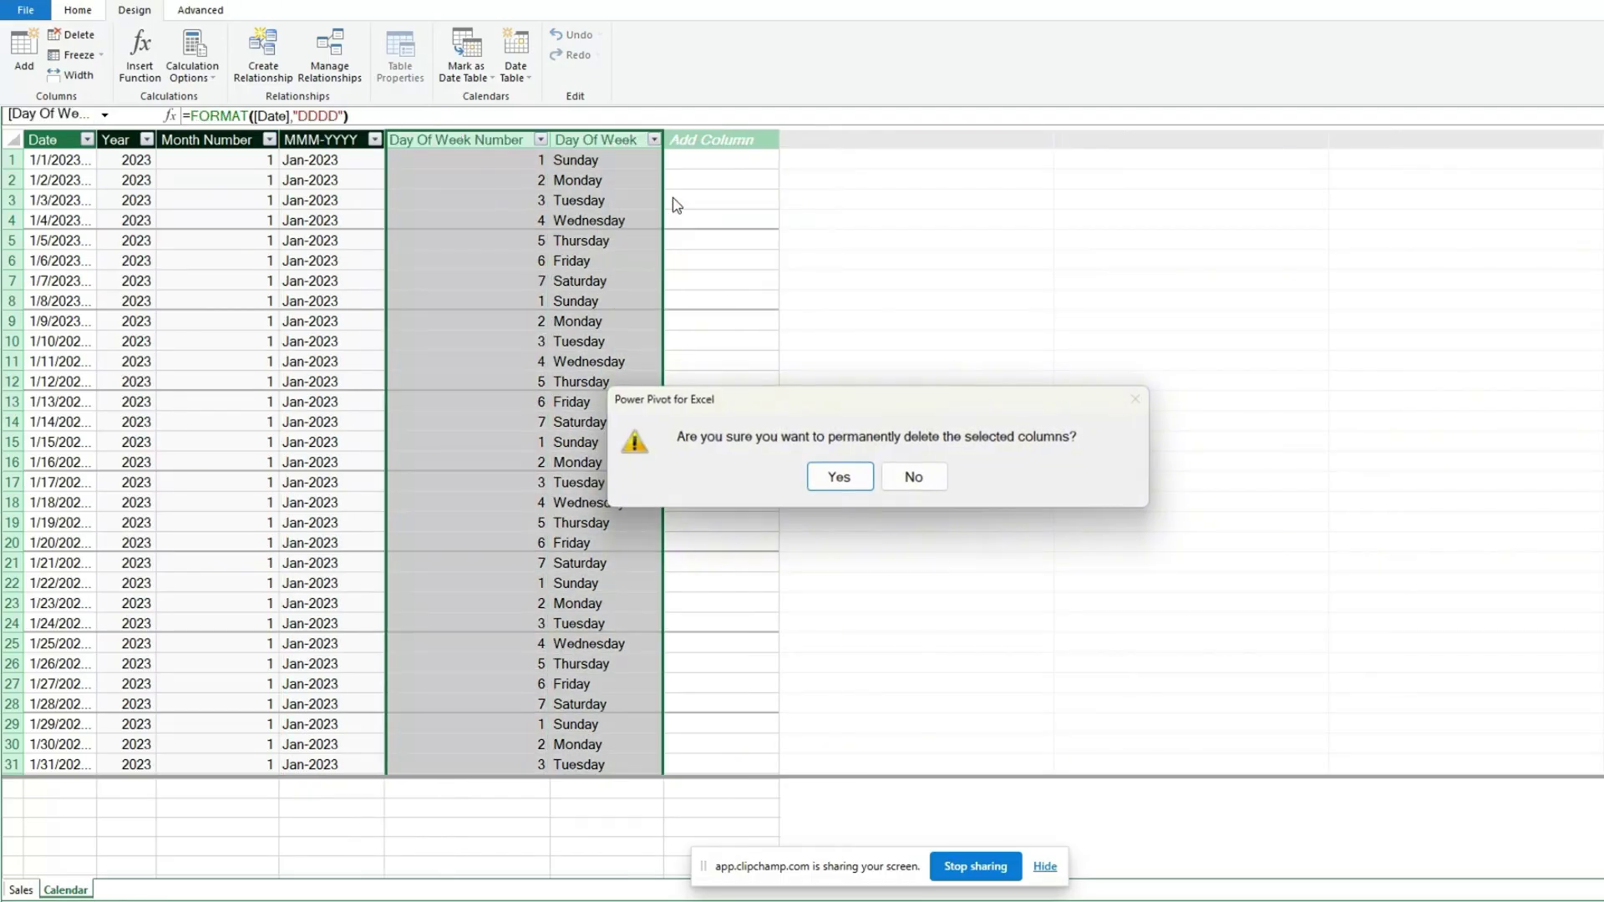
left_click(843, 474)
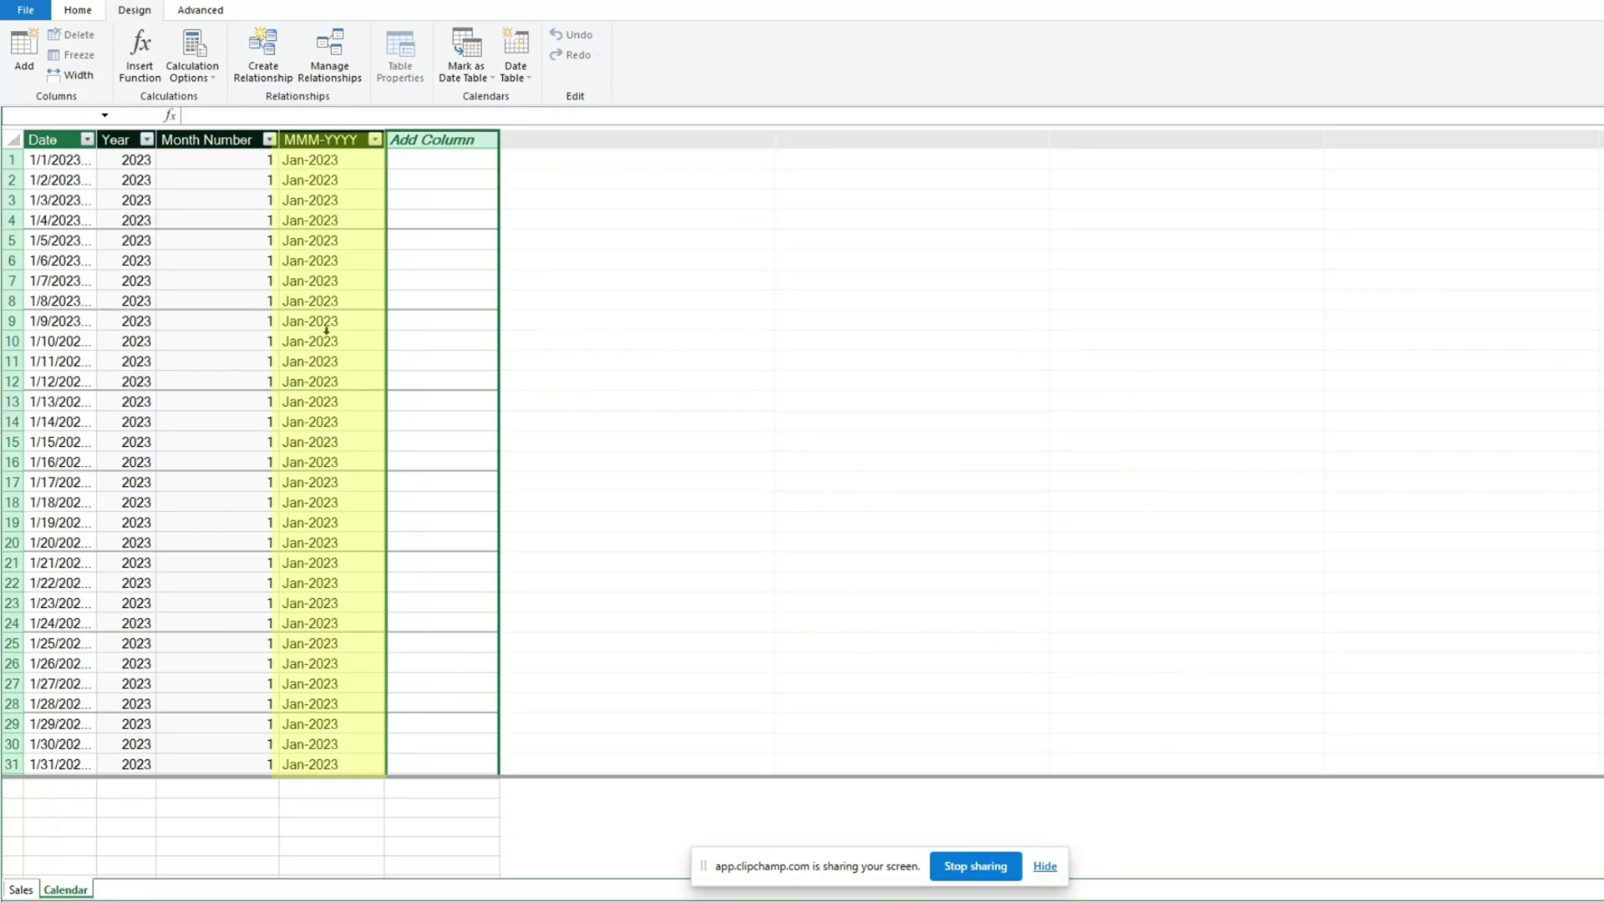
- Name the new blank Calendar column 'Sort Column'
double_click(445, 139)
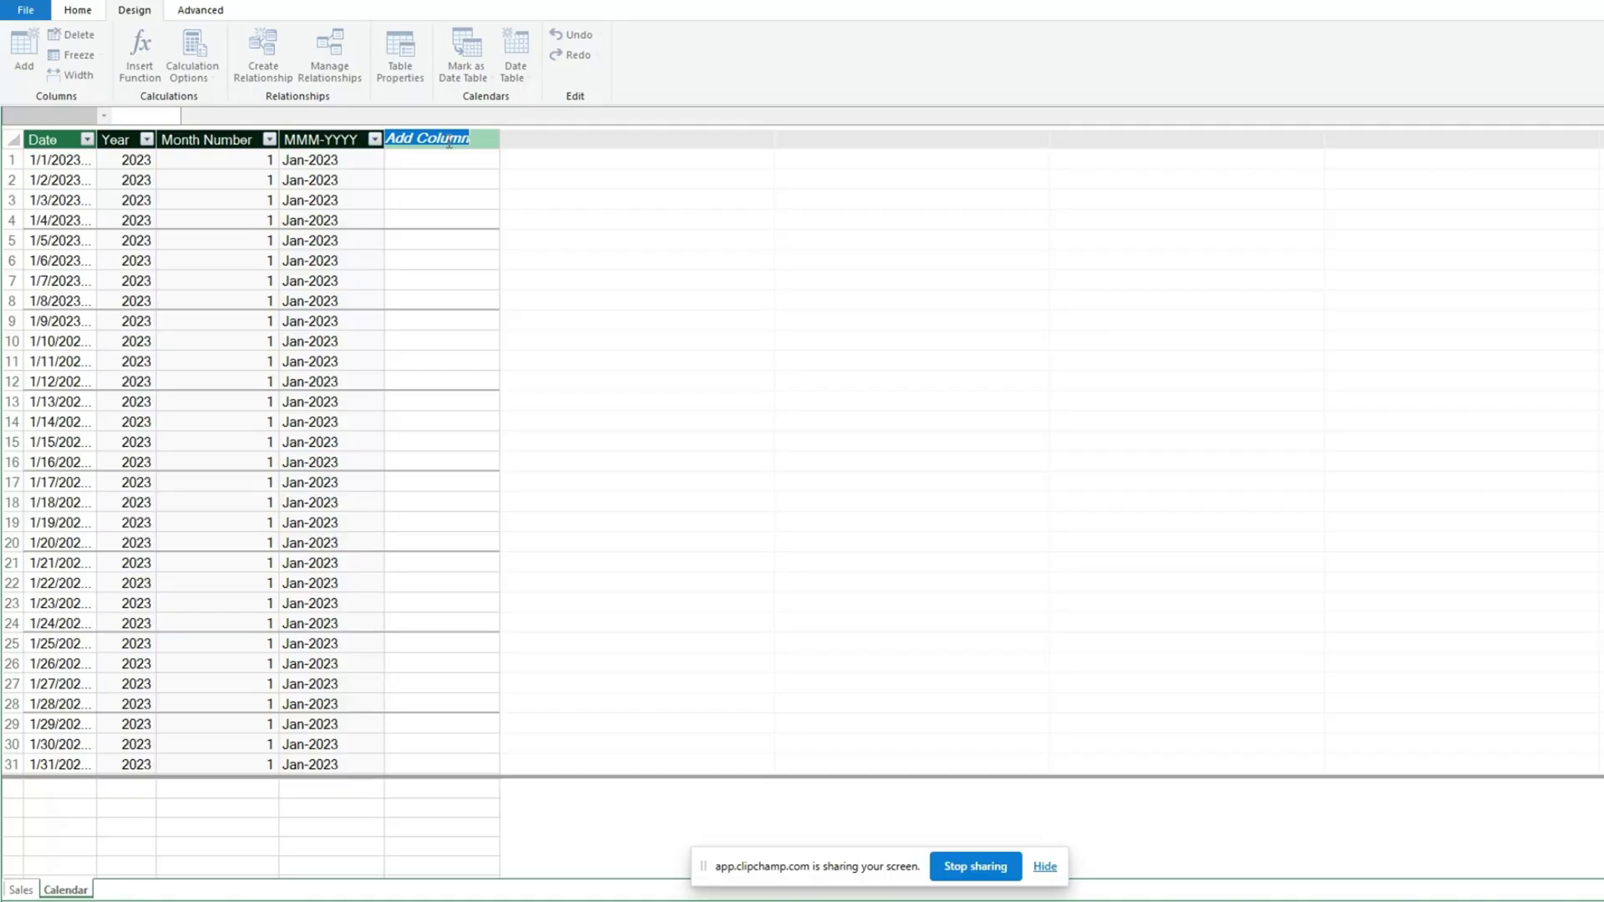
type("Sort Column")
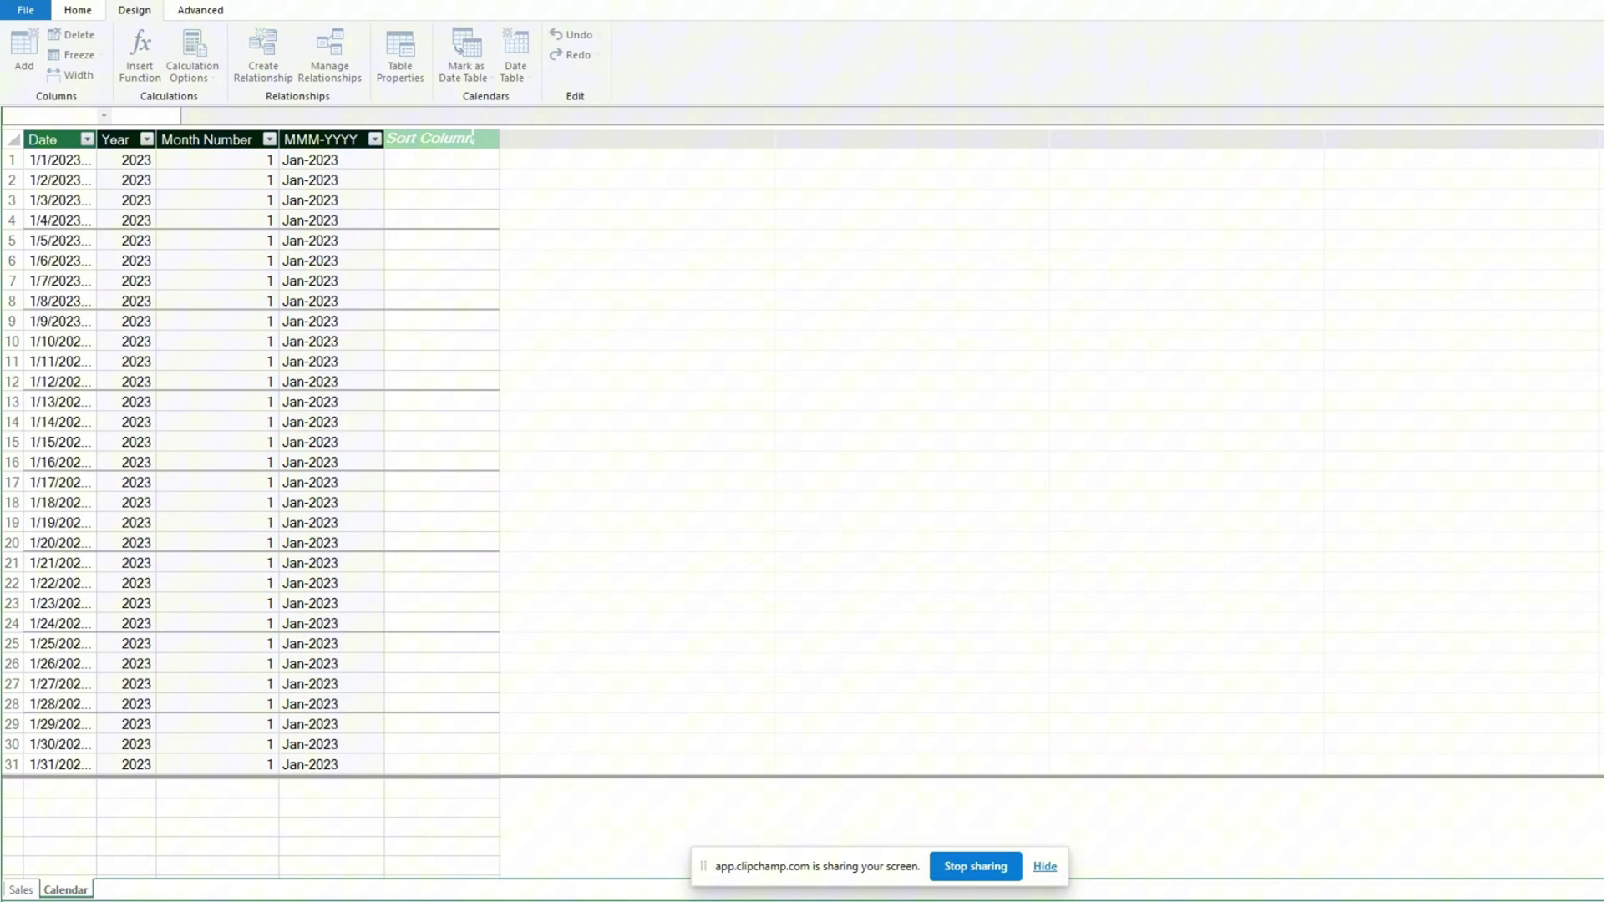
key("Return")
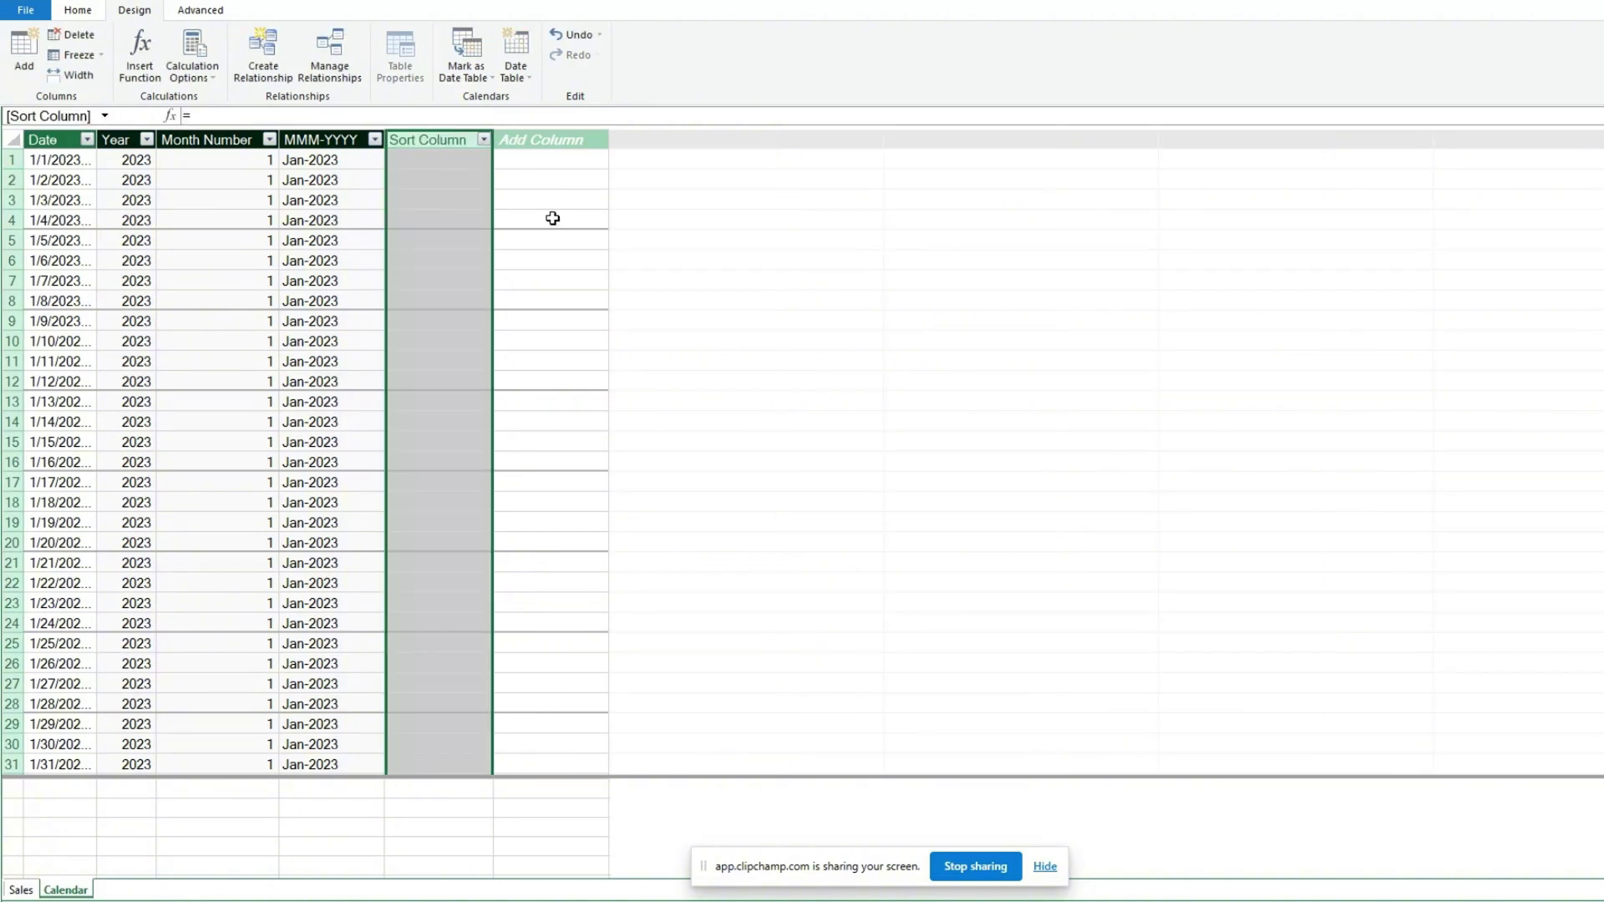
- Fill Sort Column with ='Calendar'[Year]*12+'Calendar'[Month Number], giving 24277 for January 2023
left_click(462, 162)
left_click(462, 162)
type("Ca")
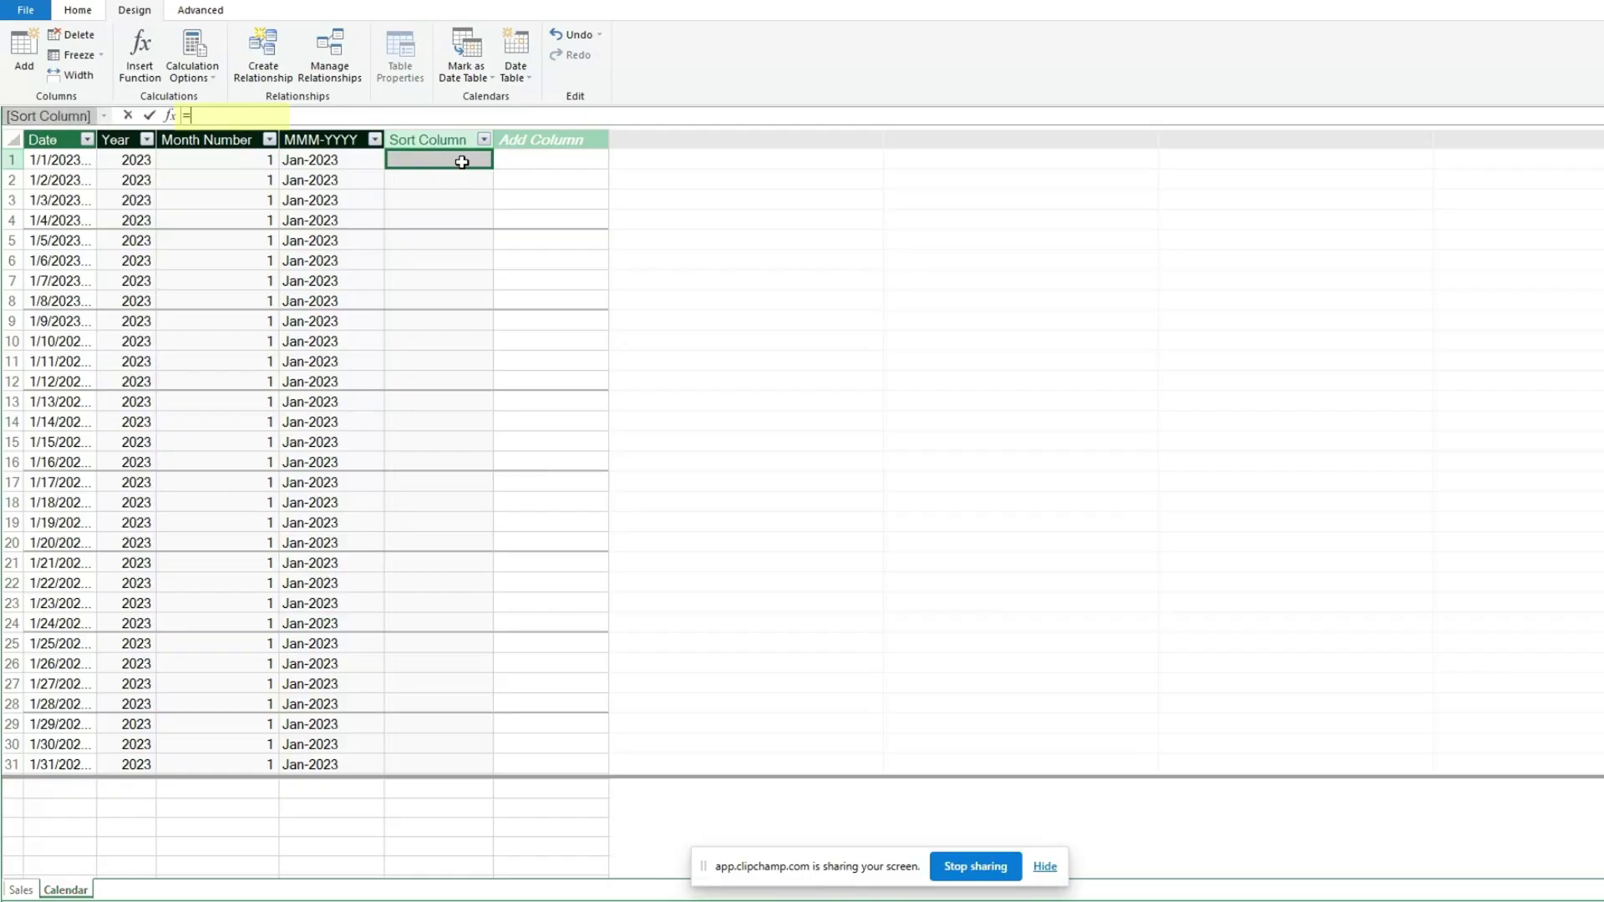
type("le")
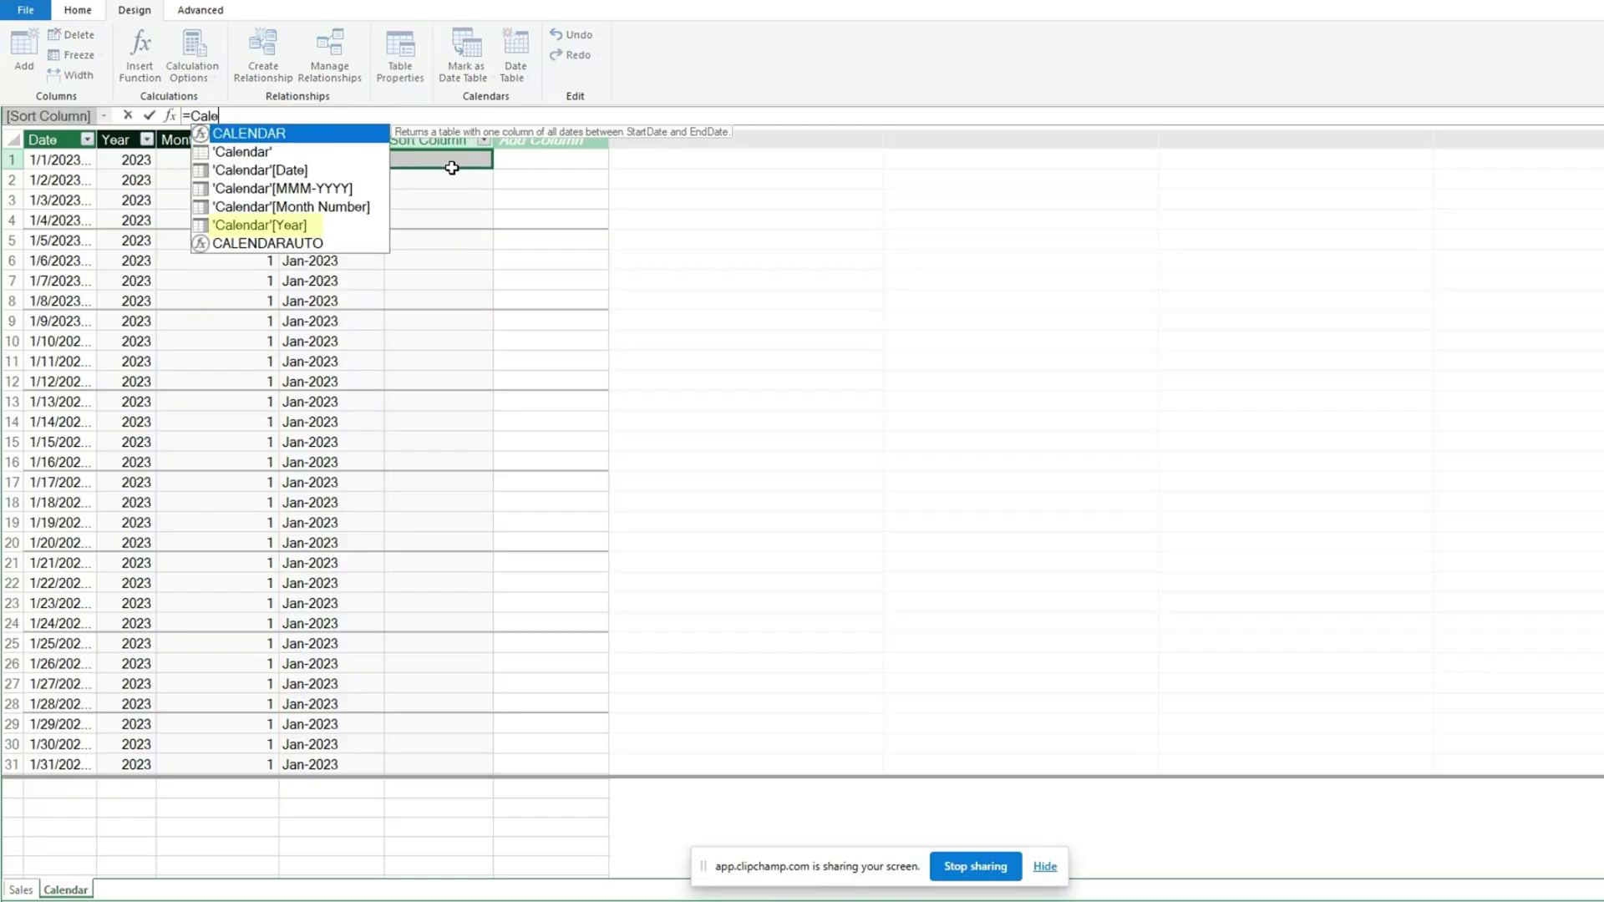
double_click(290, 225)
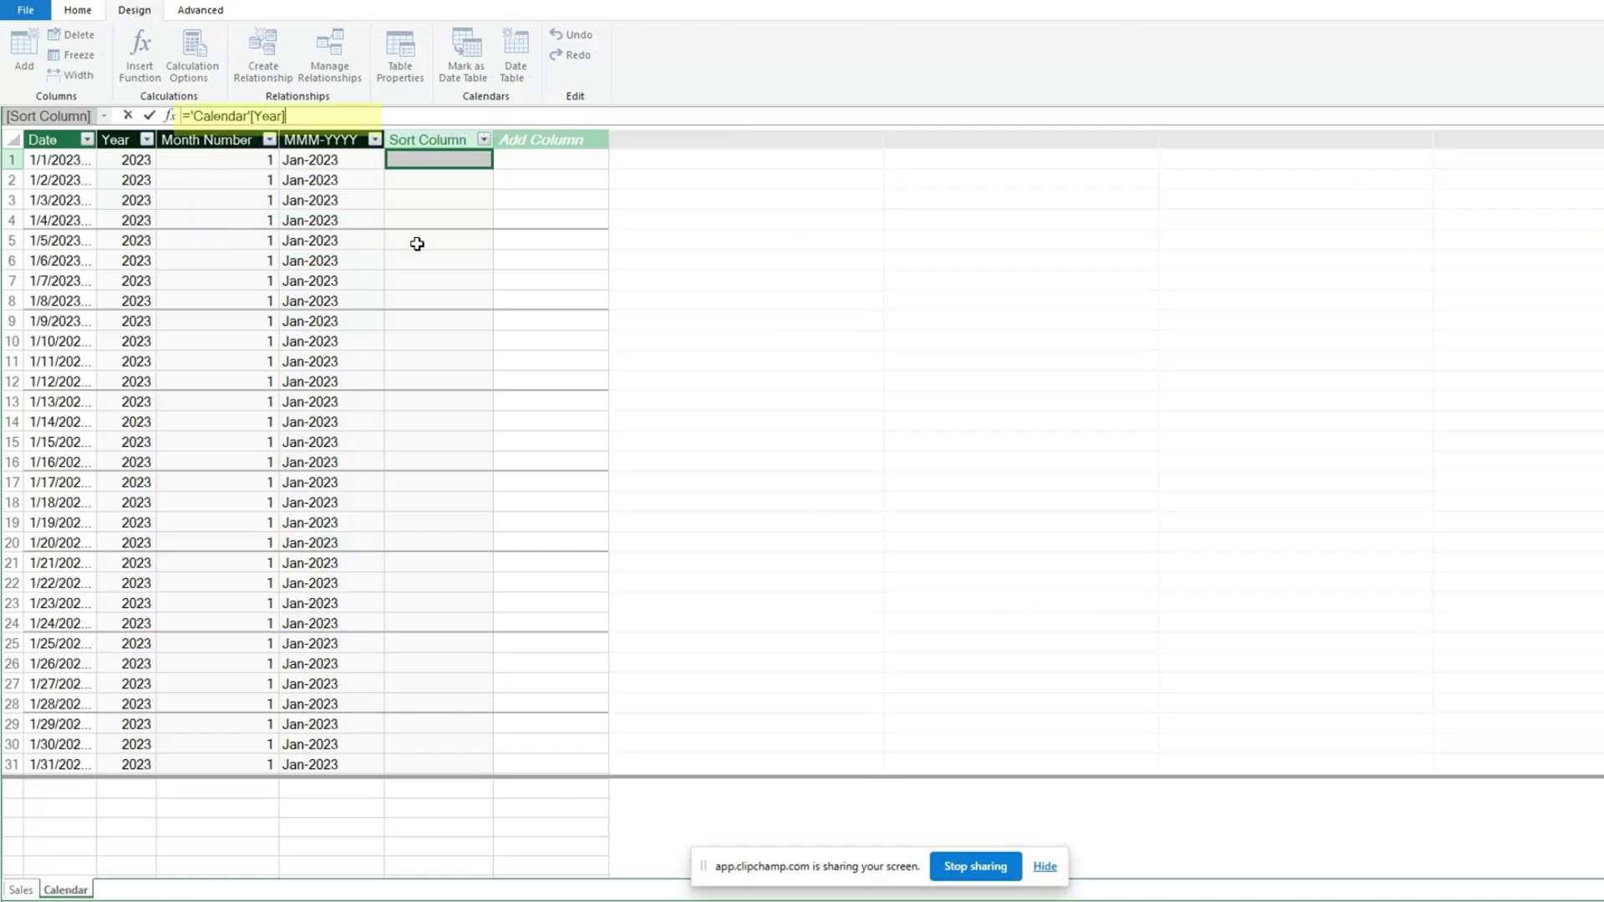
type("*12+Calen")
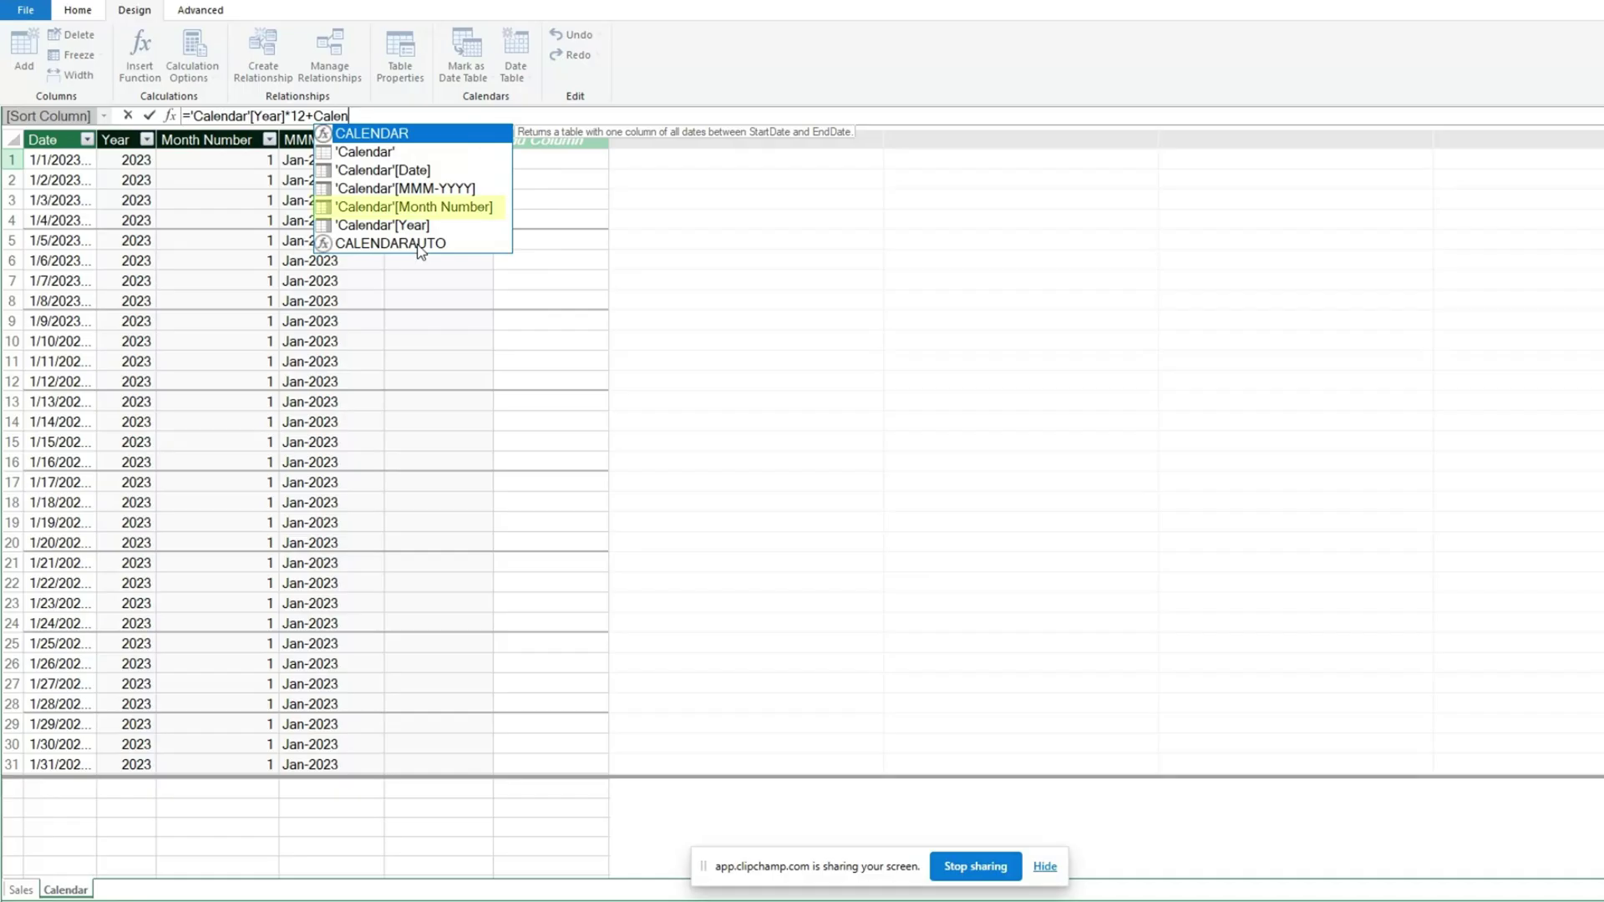
double_click(458, 207)
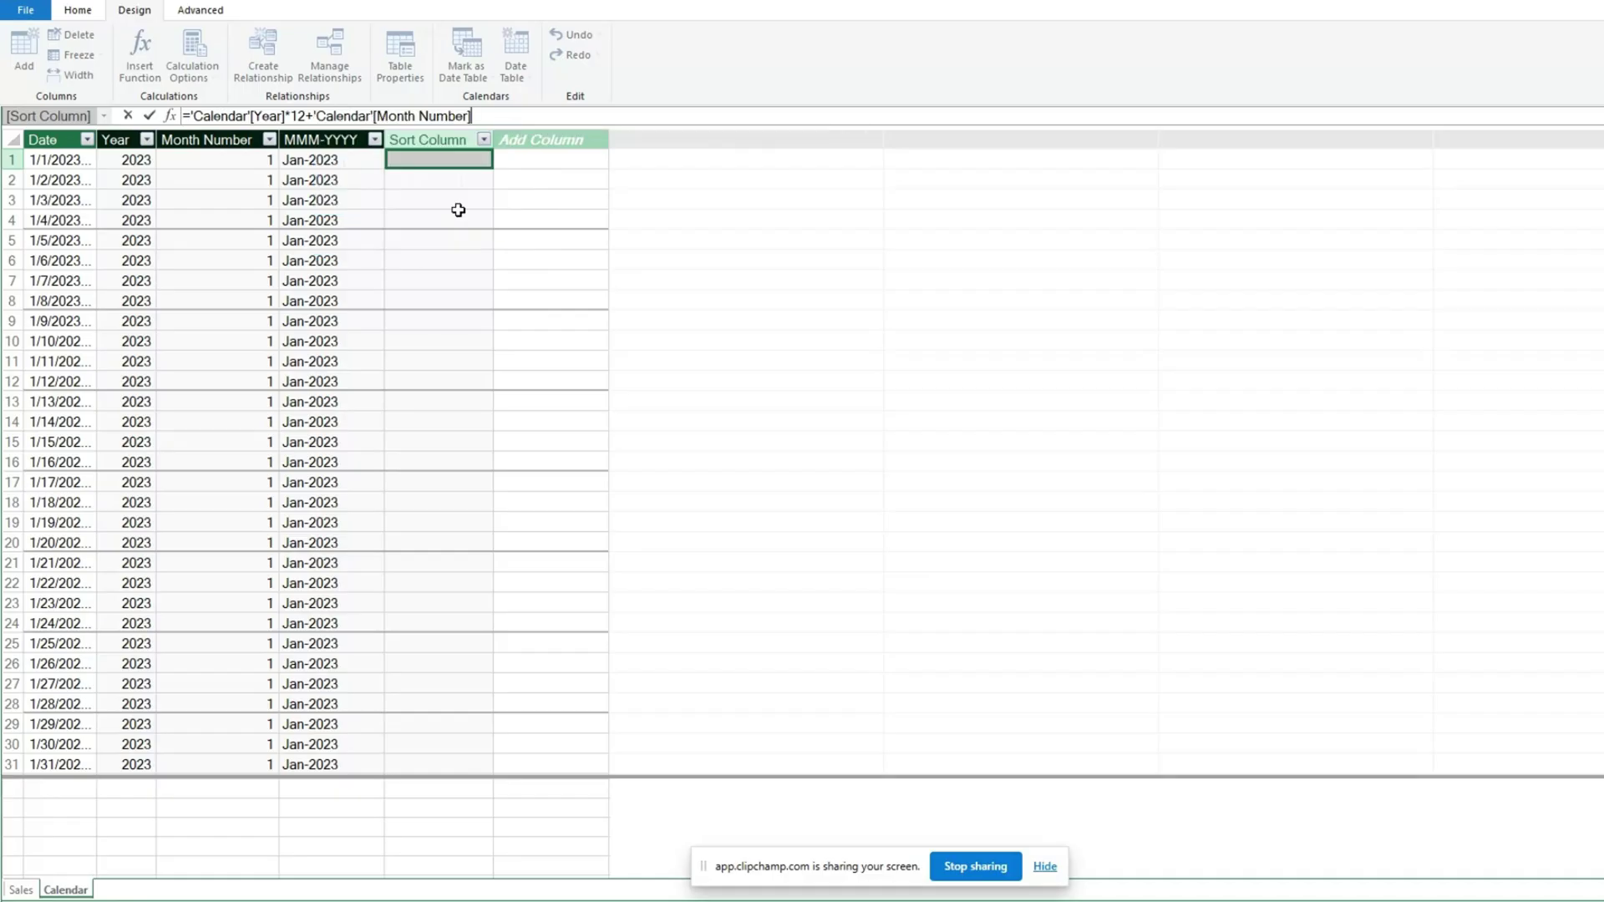
key("Return")
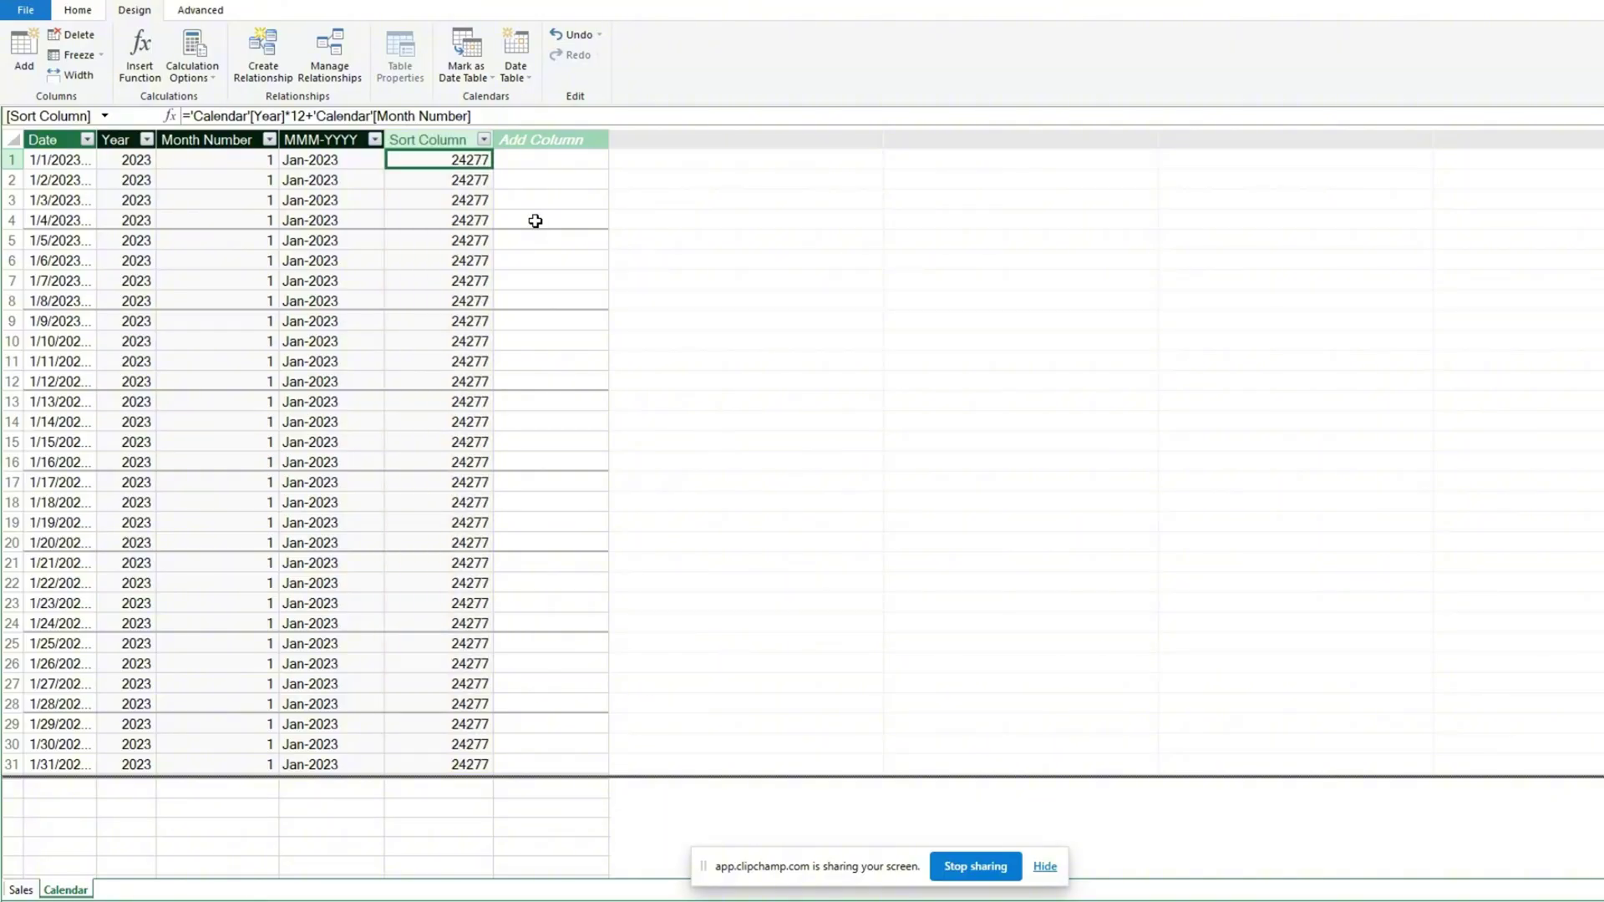
- Set the Calendar MMM-YYYY column to sort by Sort Column
left_click(341, 139)
left_click(78, 10)
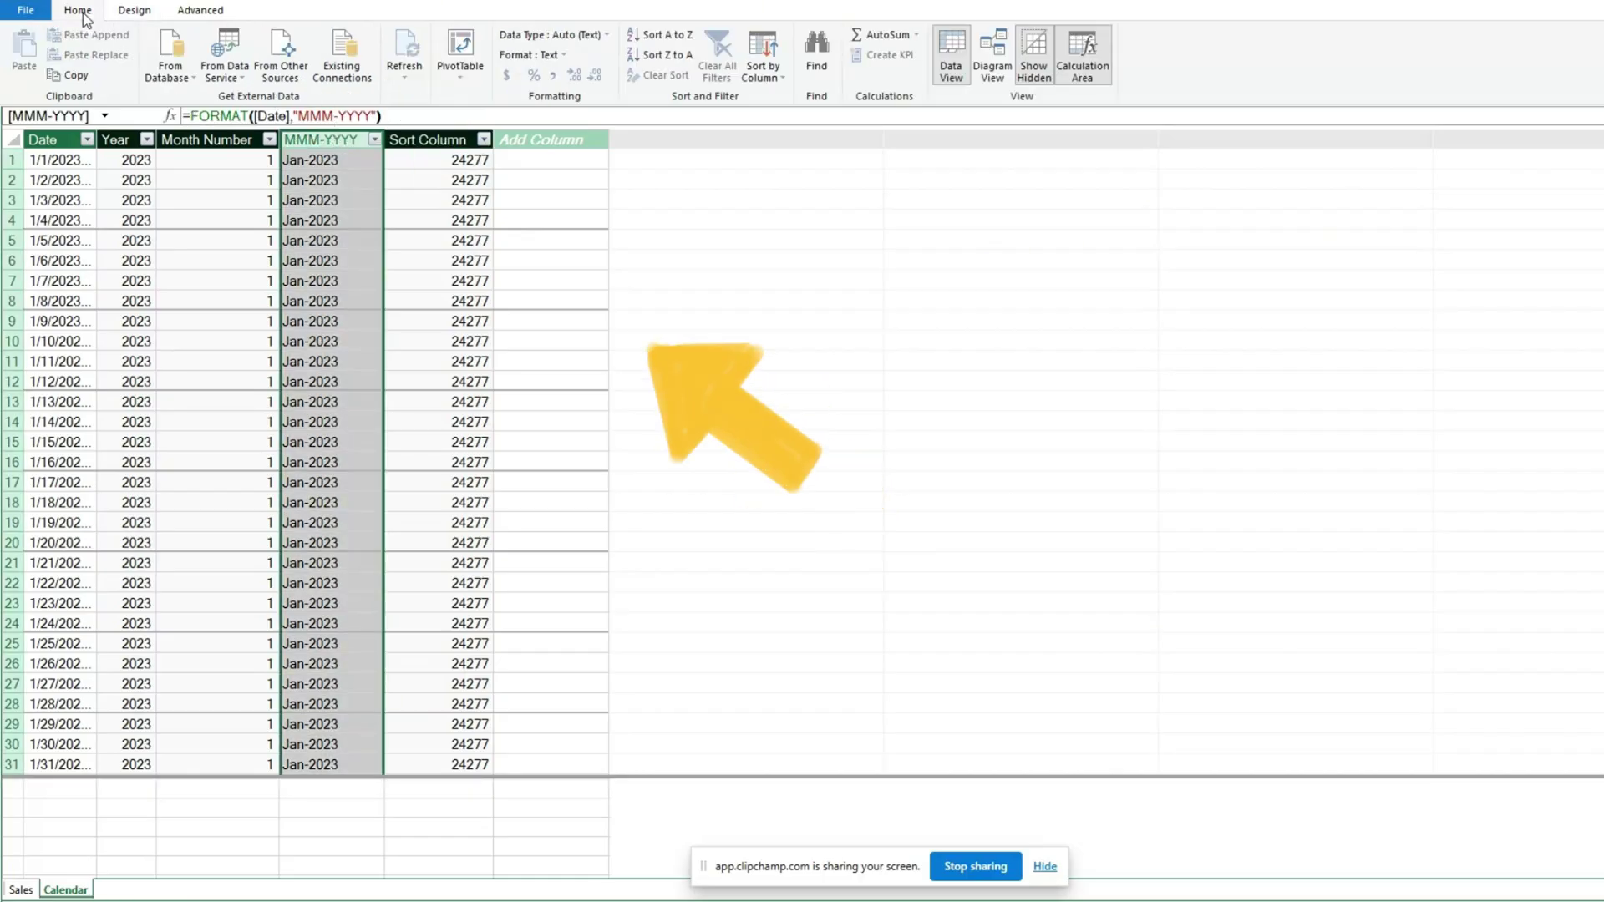
left_click(784, 79)
left_click(792, 100)
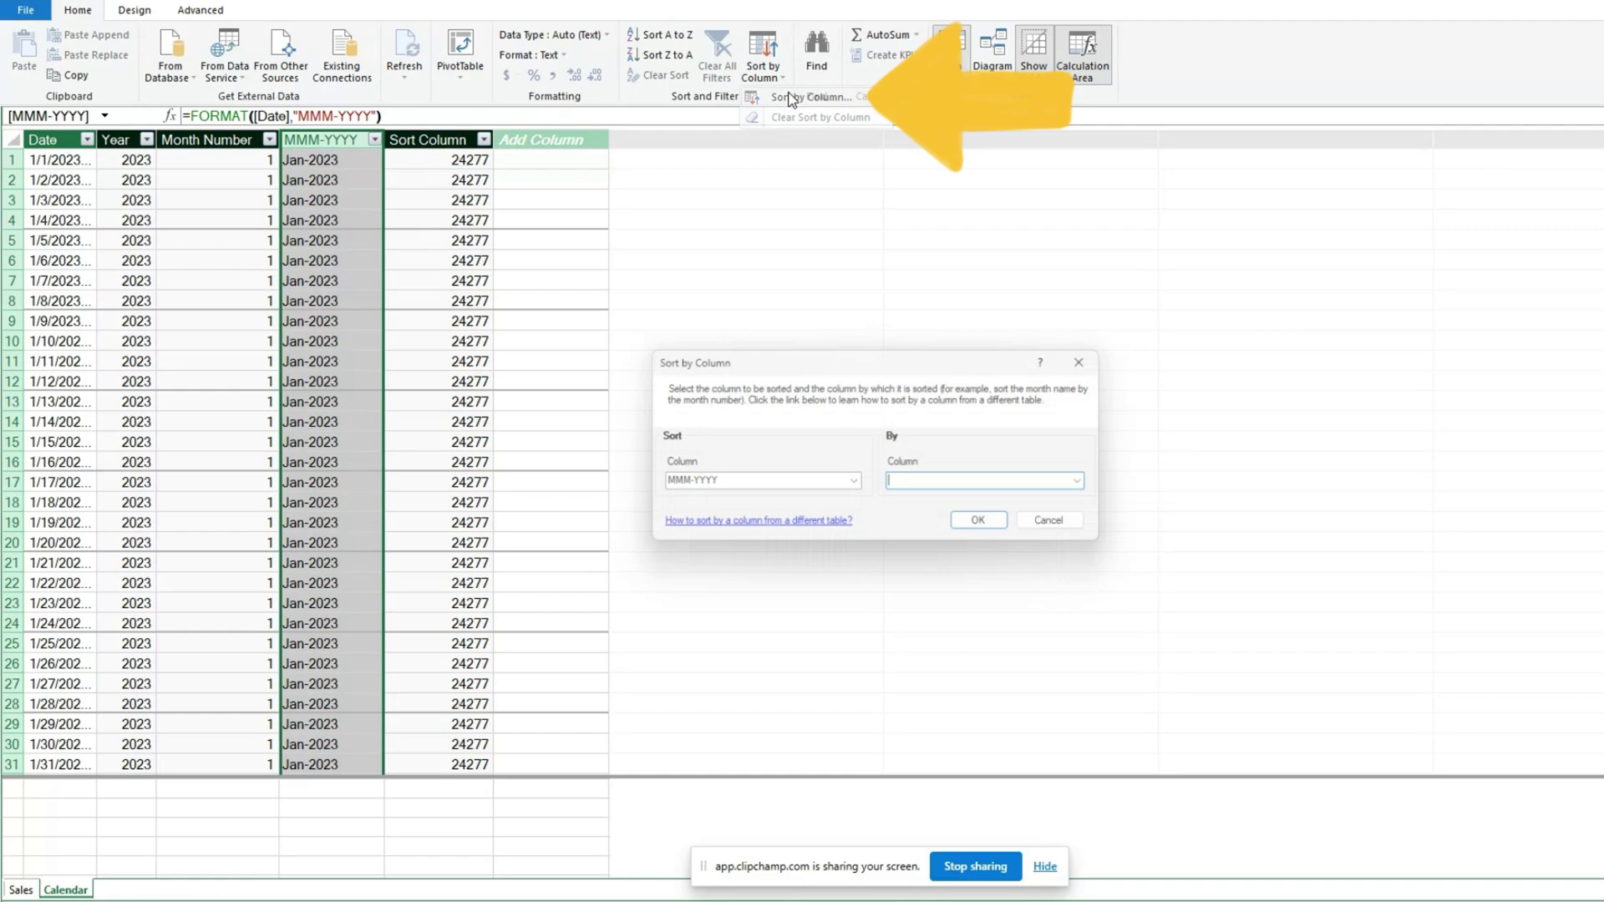
left_click(1097, 486)
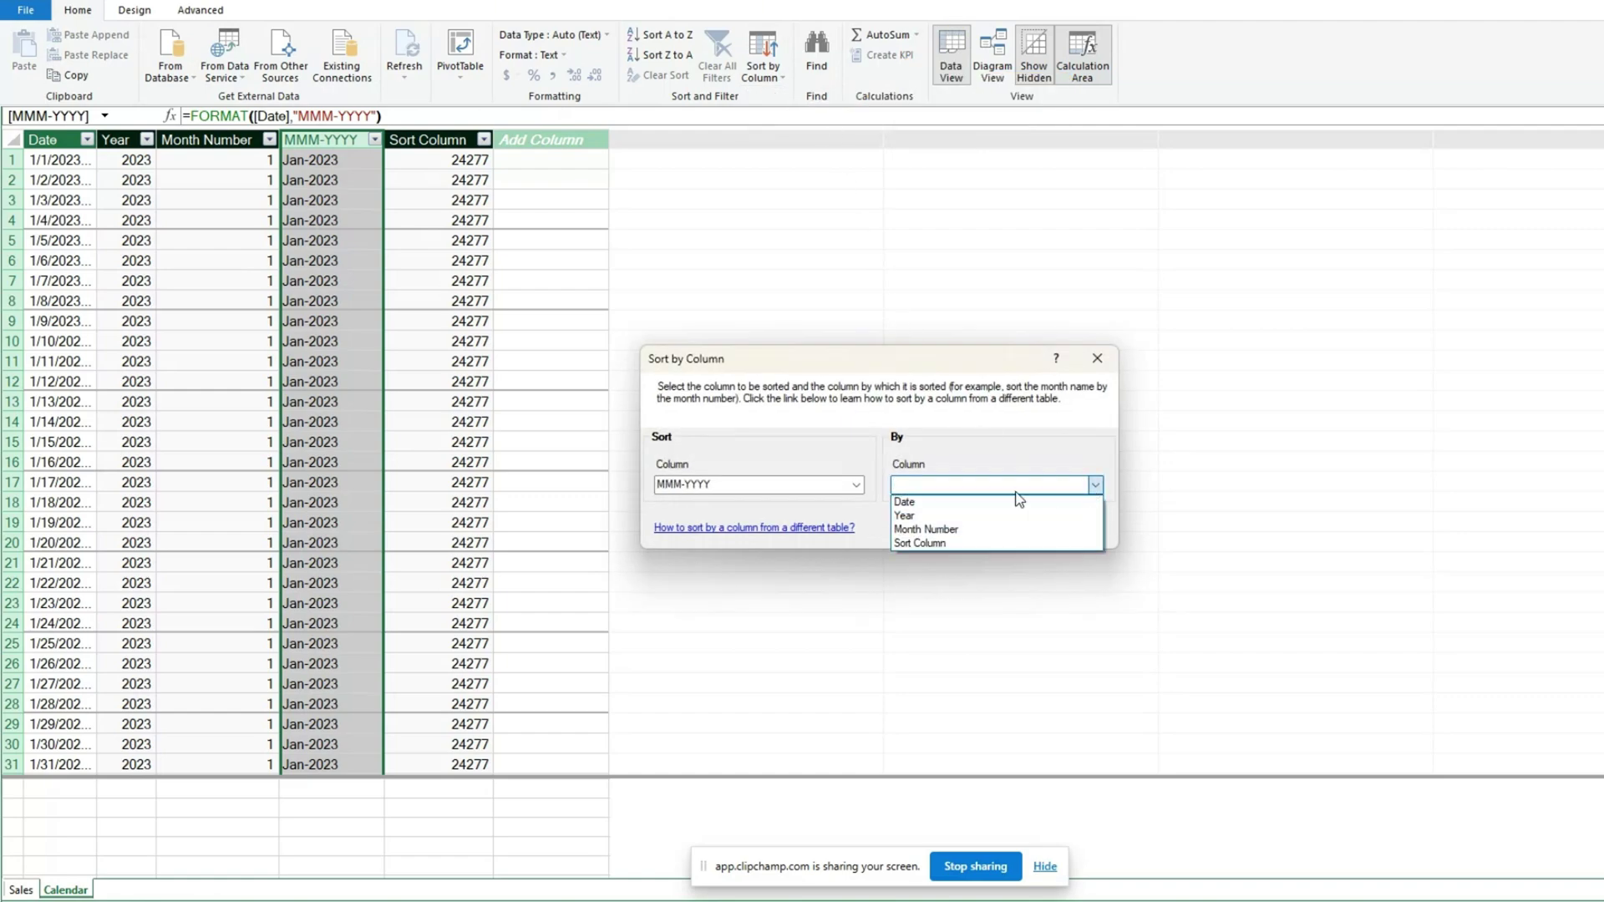
left_click(941, 541)
left_click(987, 531)
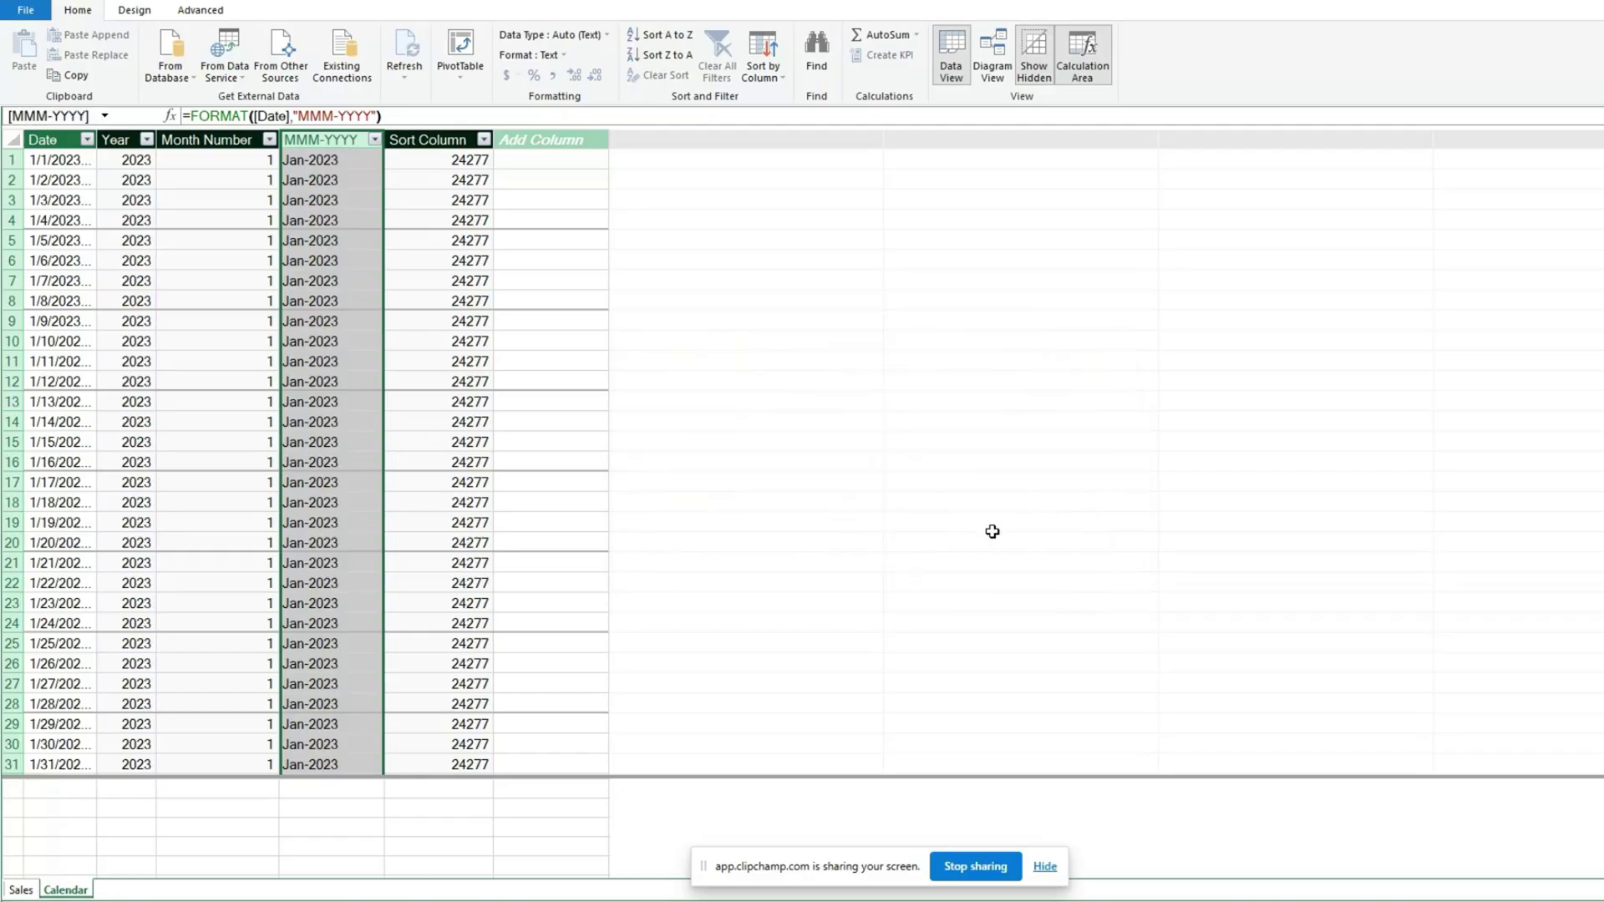
- In Diagram View, link Sales Date in the Sales table to Date in Calendar
left_click(996, 80)
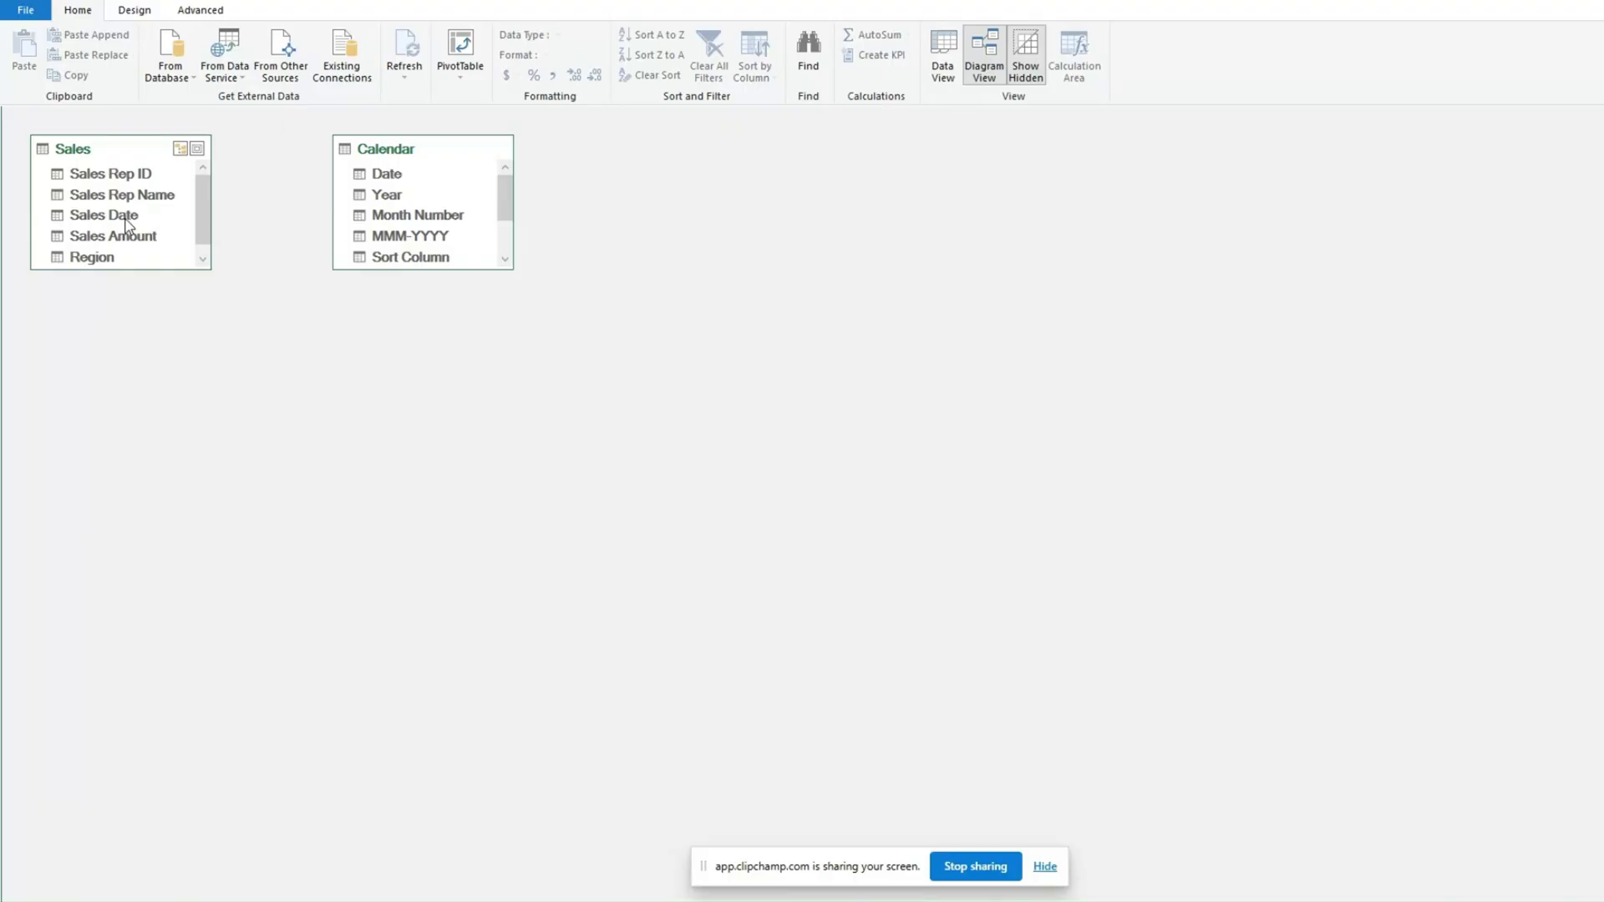
left_click_drag(127, 220, 361, 178)
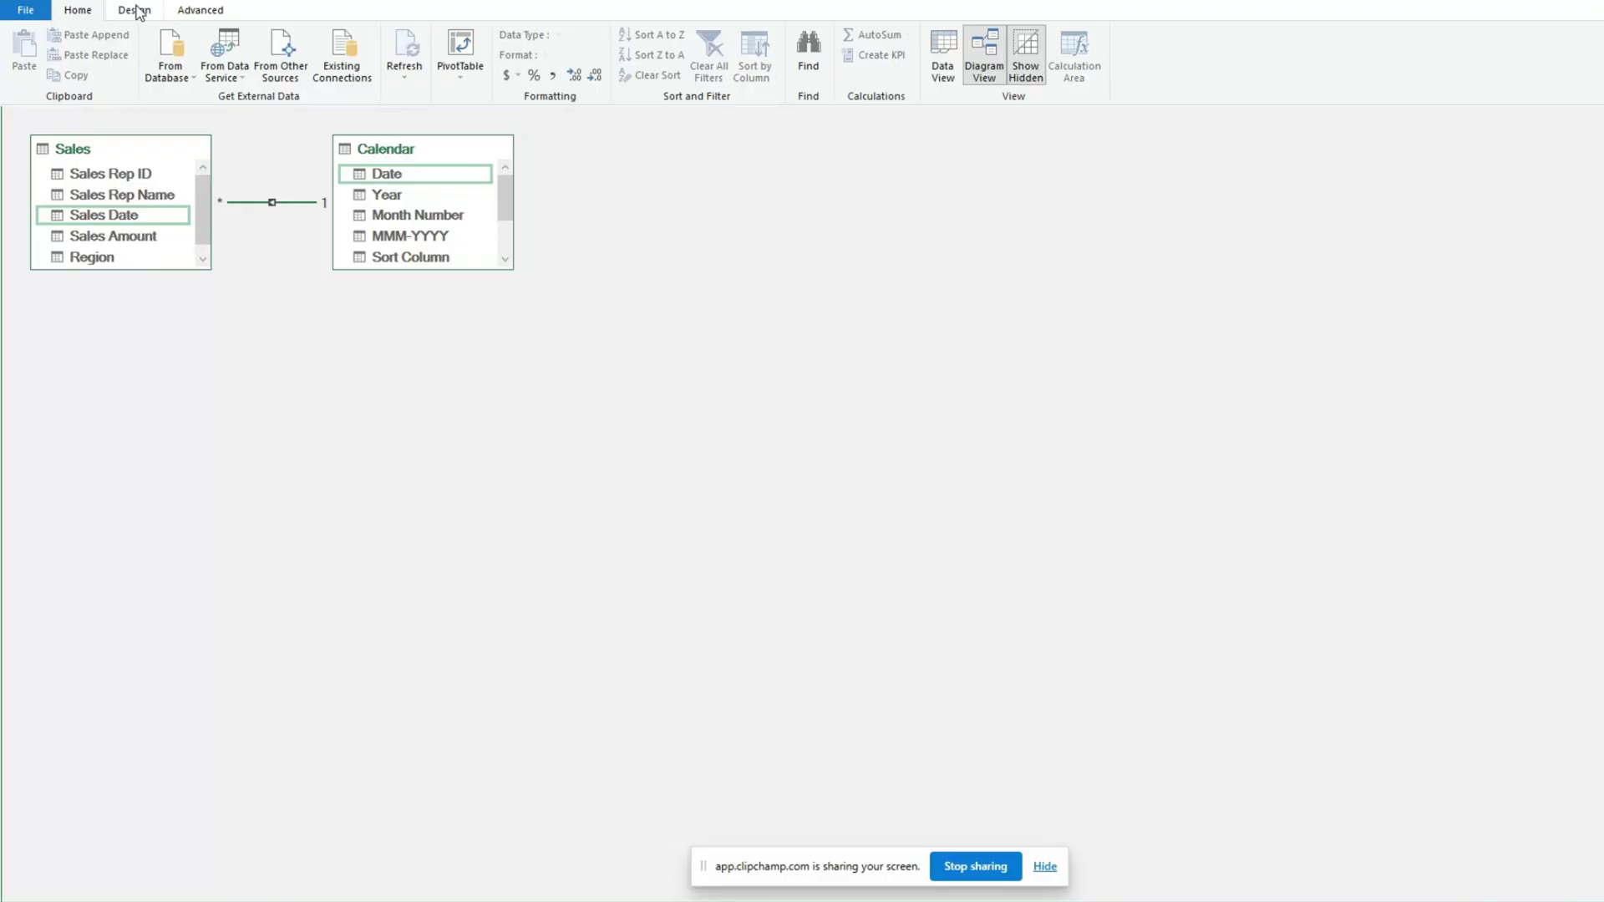
- Insert a PivotTable from the data model on a new worksheet
left_click(459, 80)
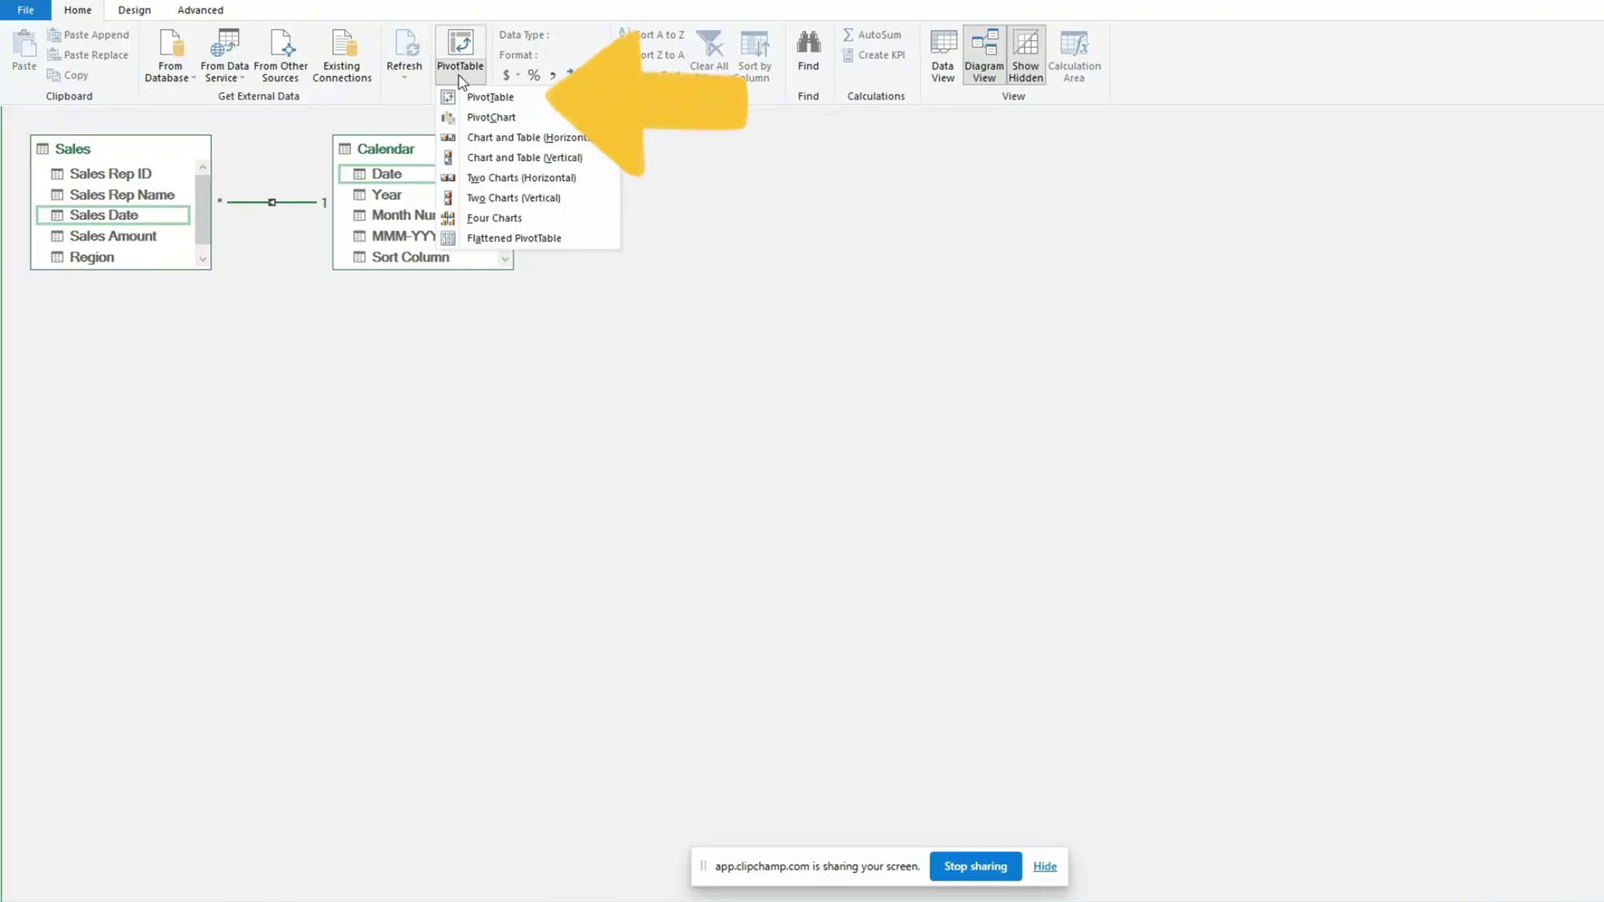
left_click(472, 97)
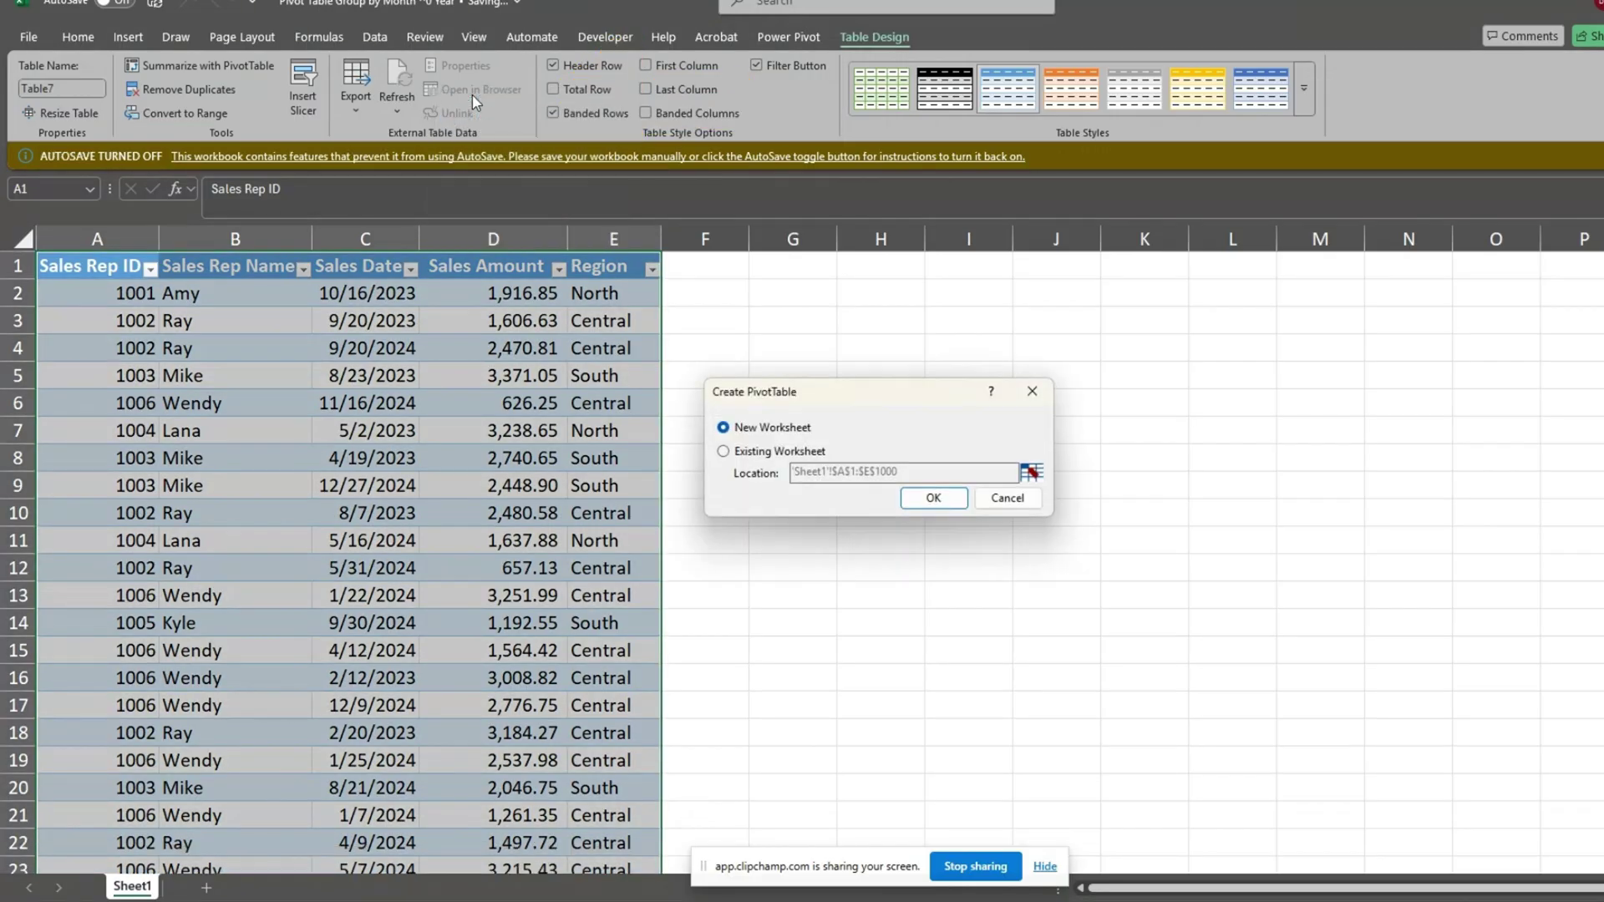
left_click(934, 512)
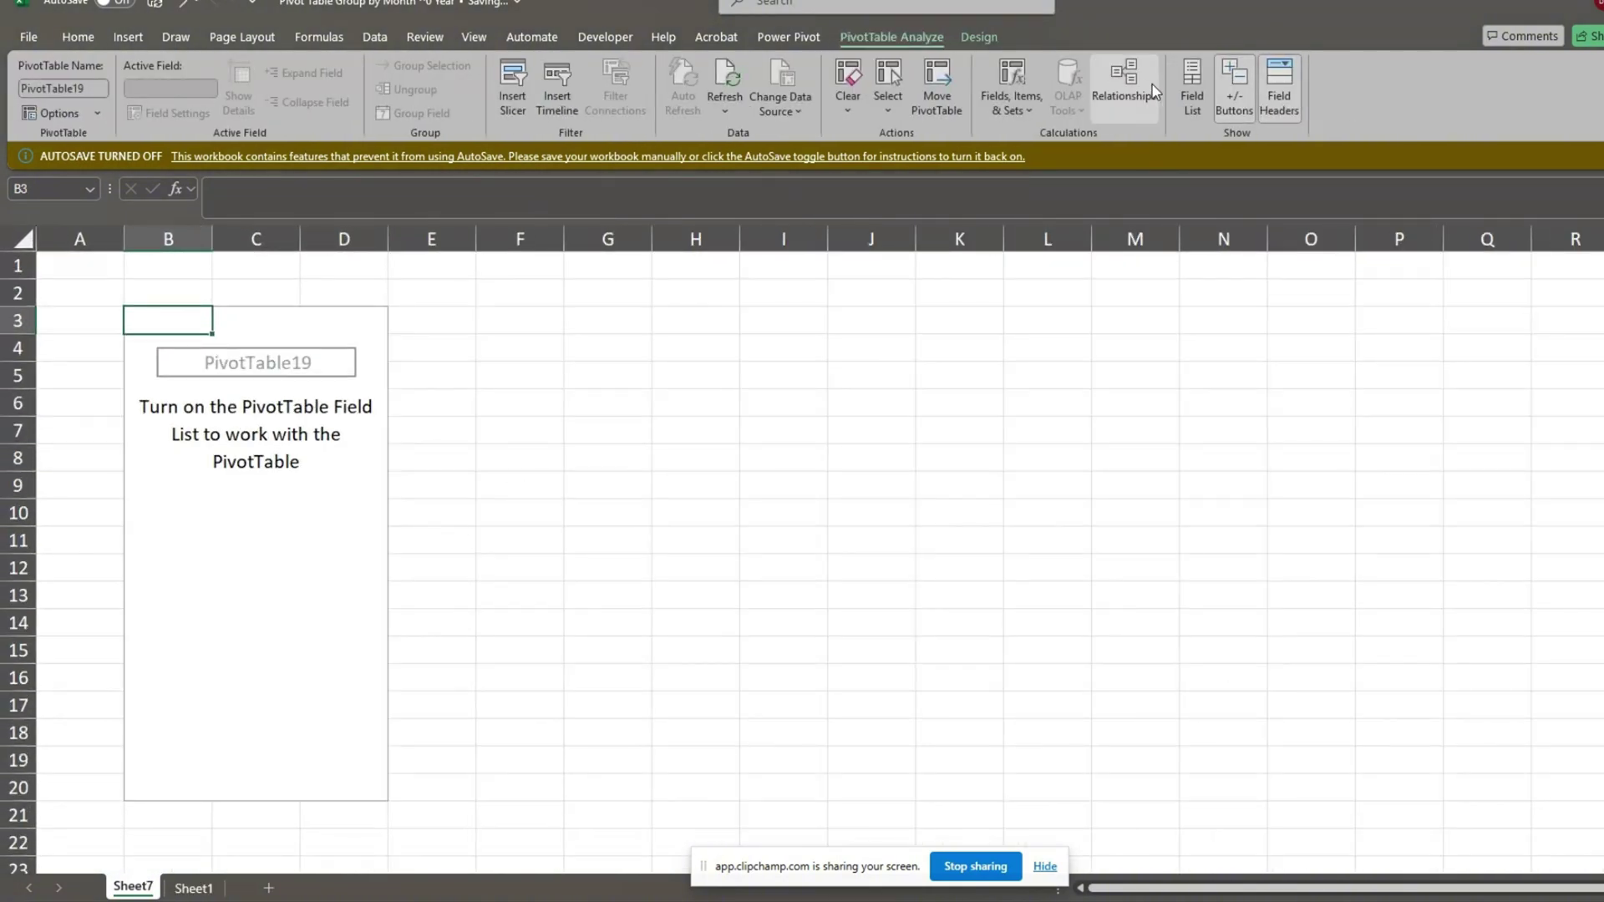
- Put MMM-YYYY in Rows, Sales Rep Name in Columns and Sum of Sales Amount in Values
left_click(1192, 88)
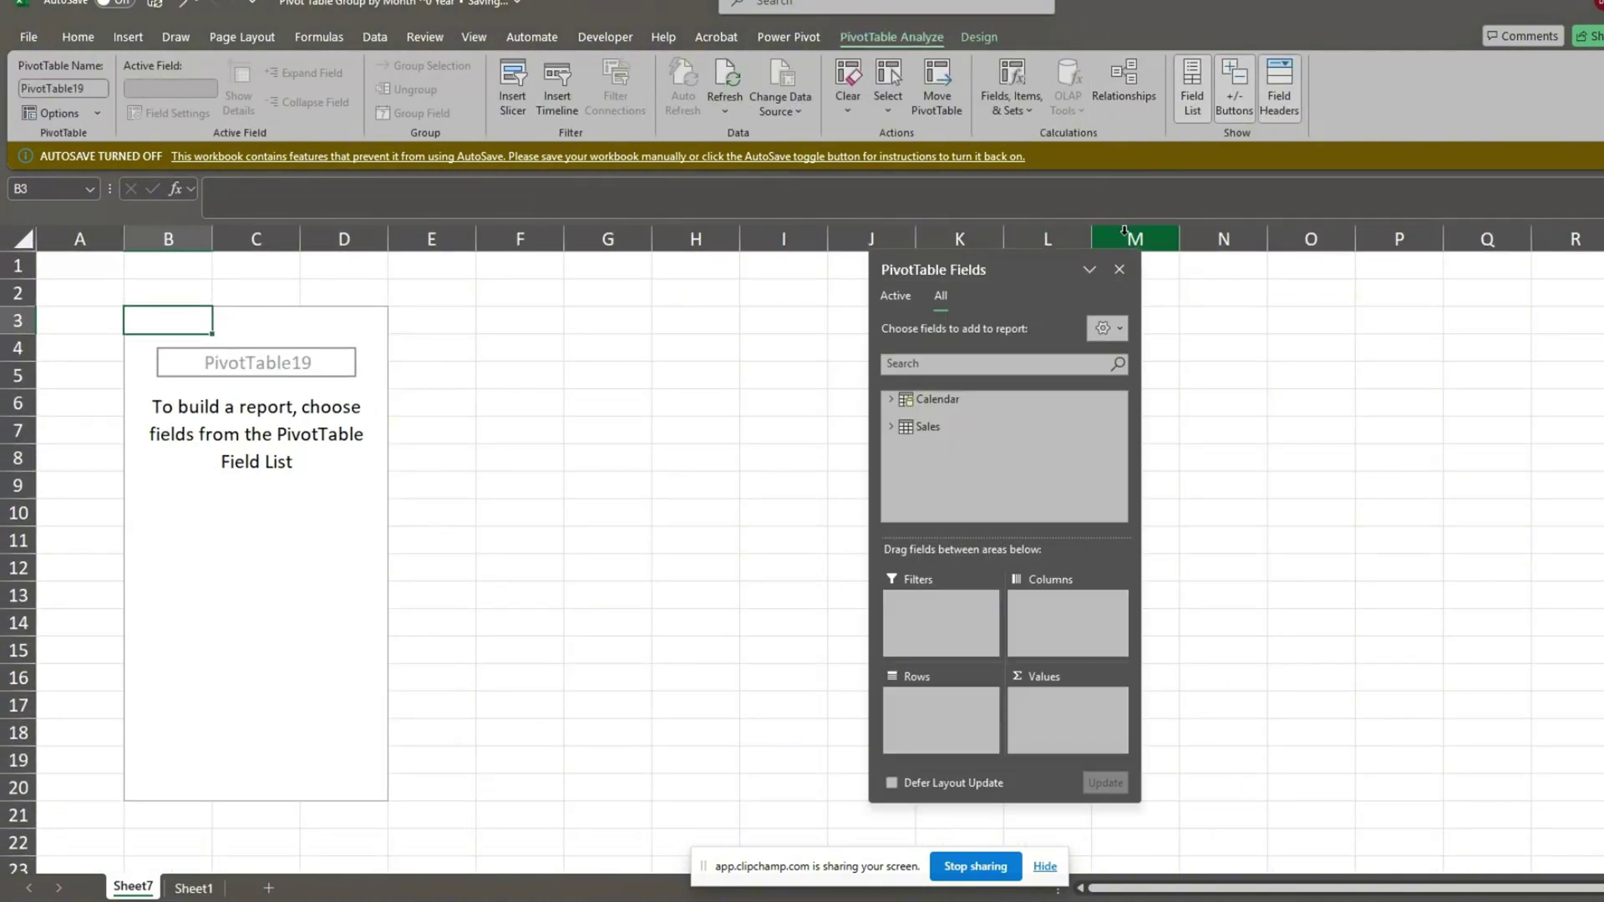
left_click(891, 401)
left_click(907, 436)
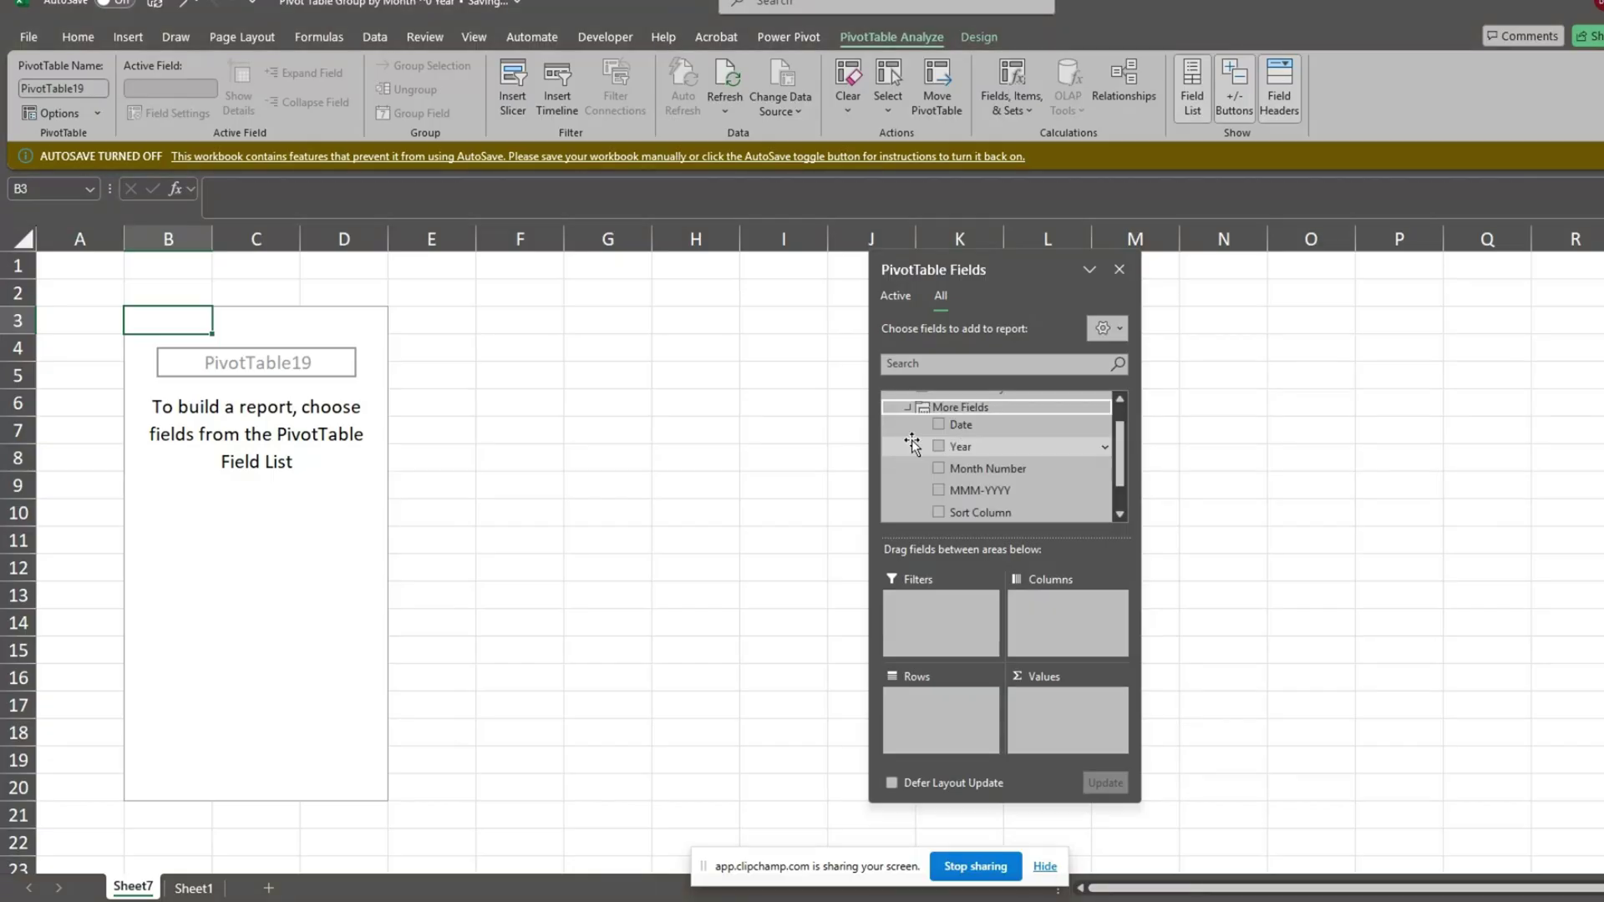
scroll(1075, 473, "down", 2)
left_click_drag(982, 451, 955, 716)
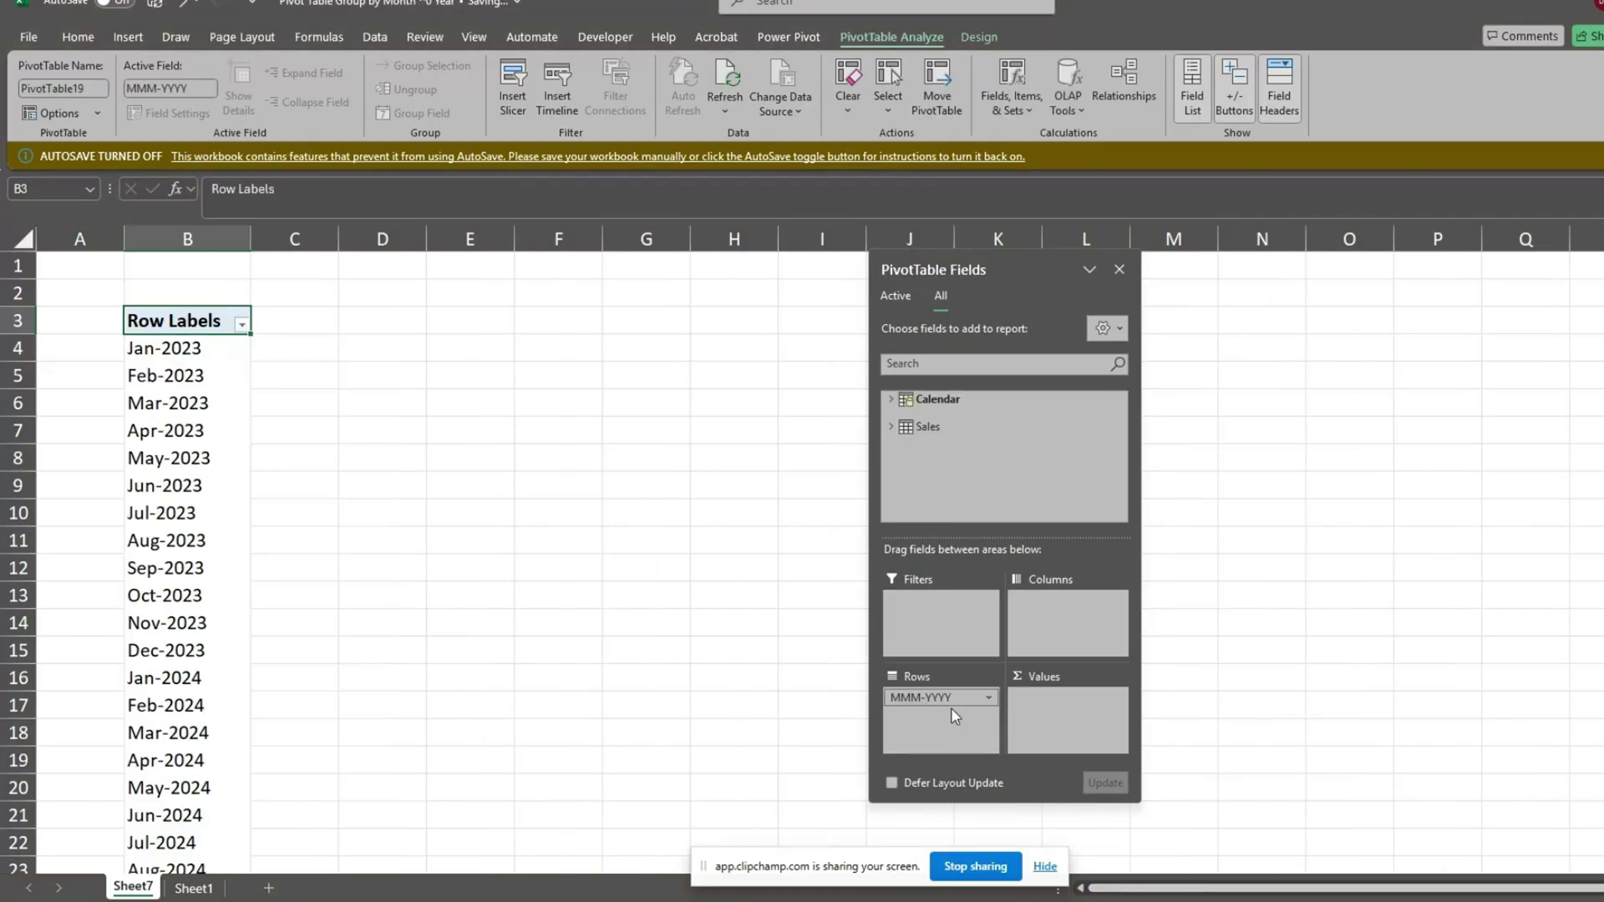
left_click(891, 426)
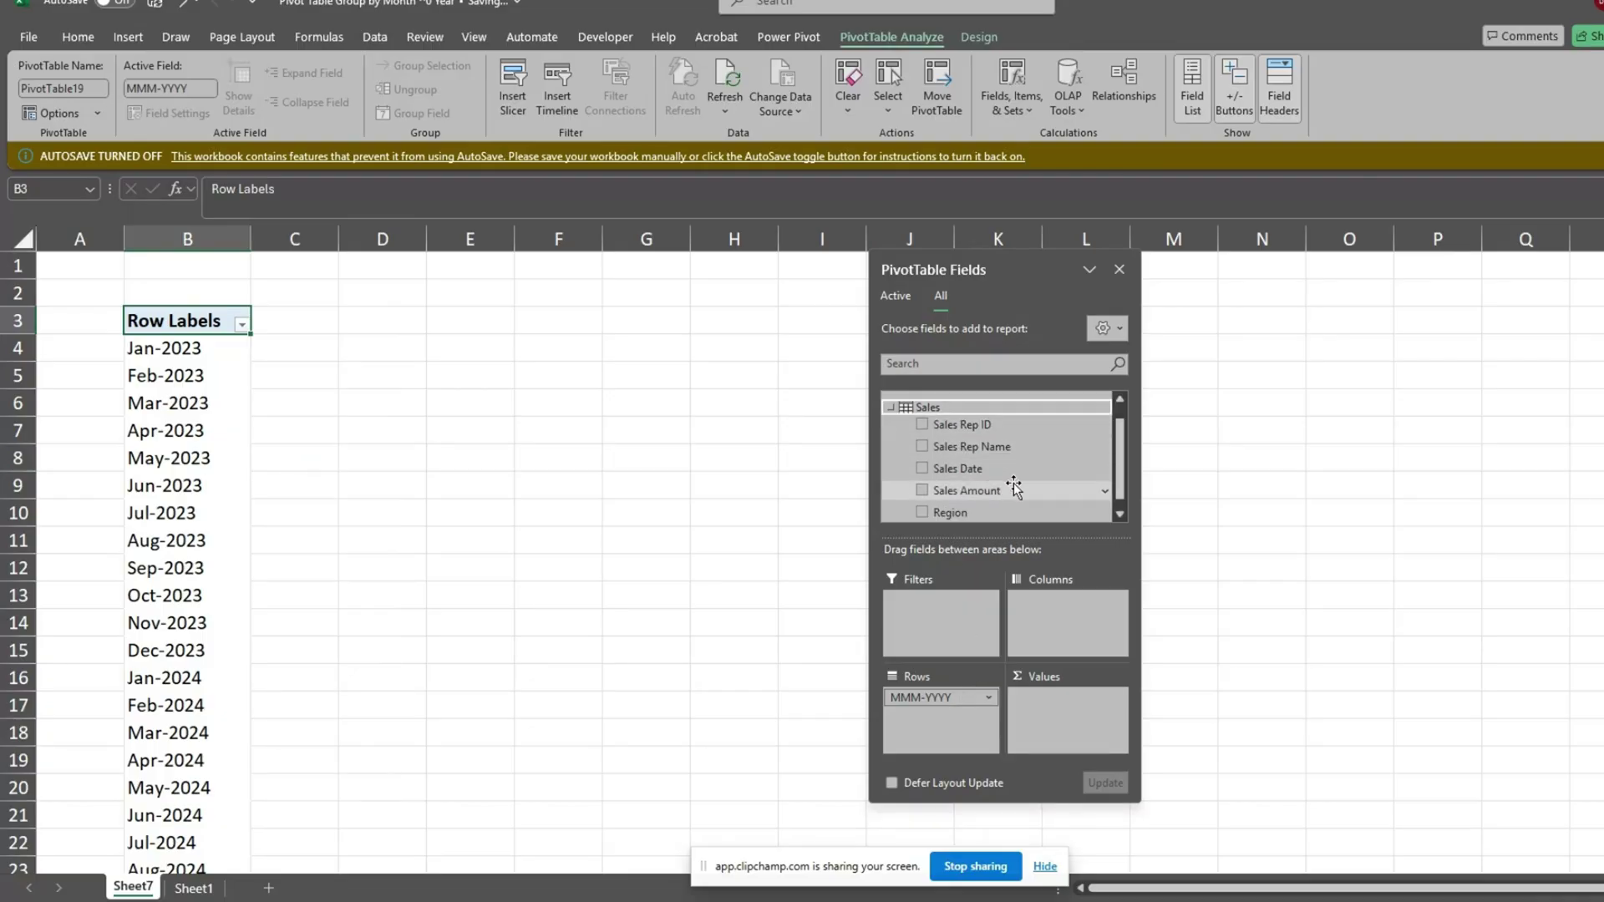
left_click_drag(981, 447, 1070, 618)
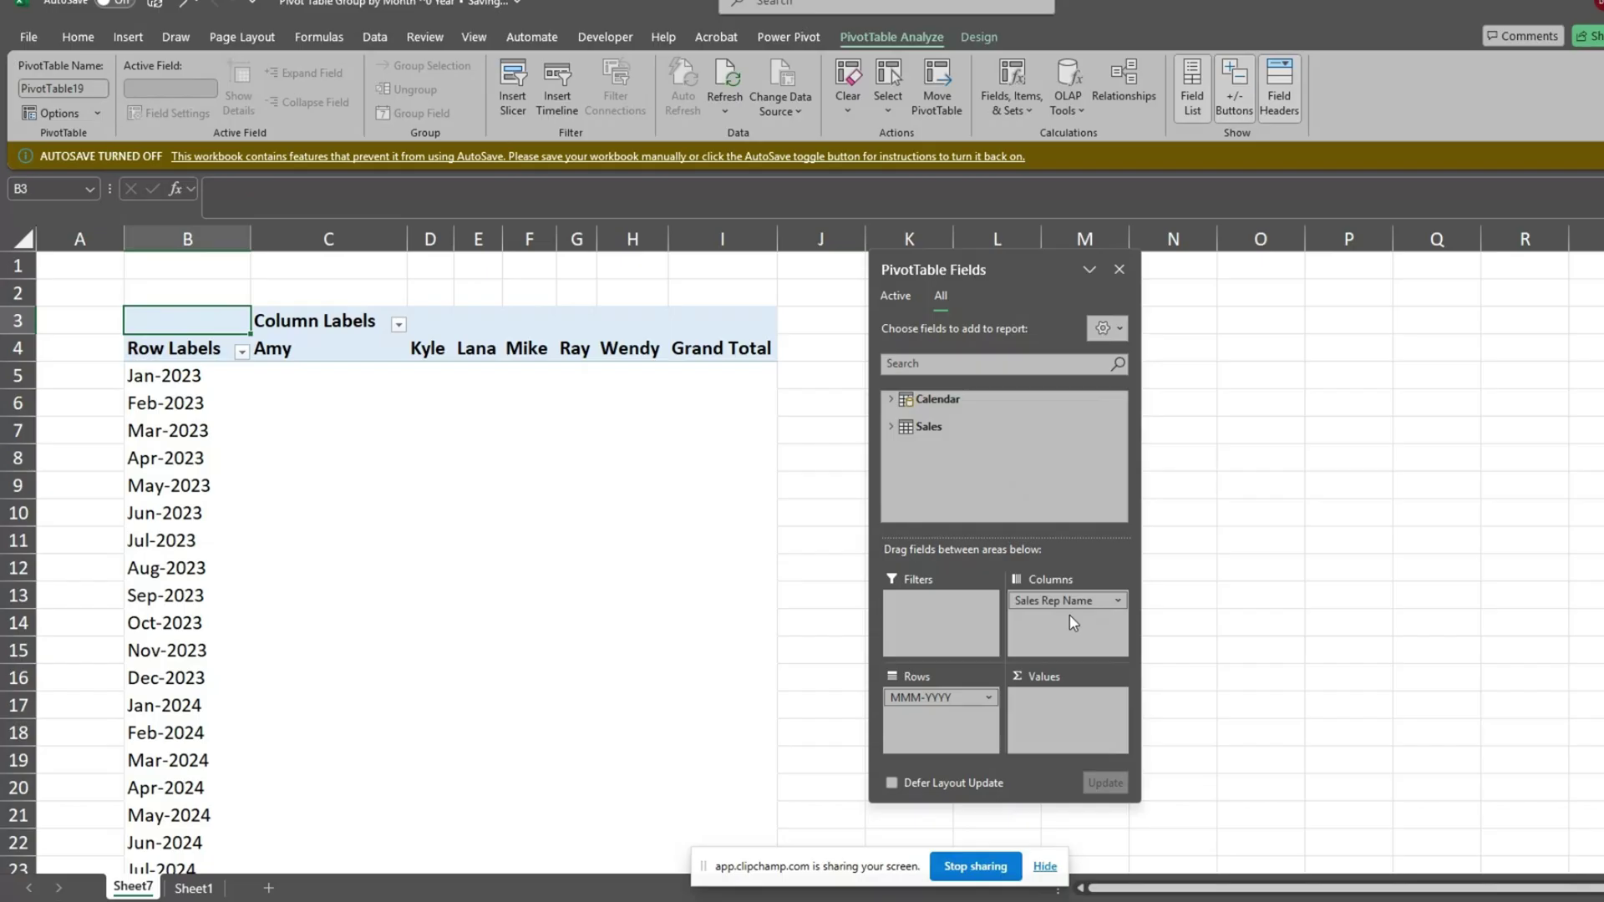
left_click(889, 428)
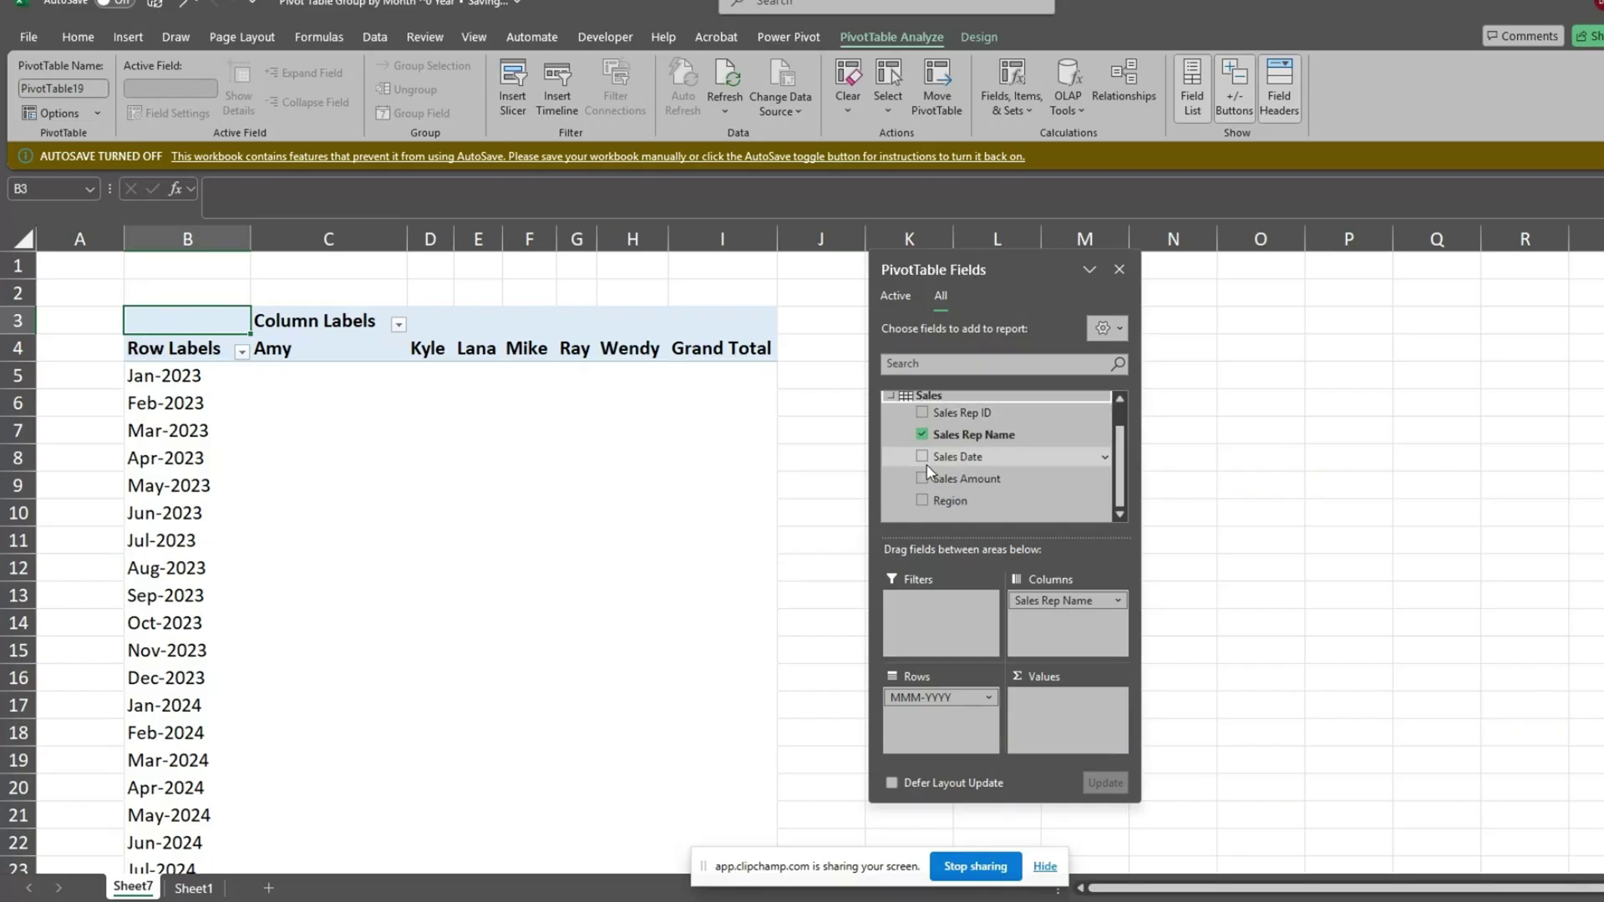
left_click_drag(948, 479, 1070, 722)
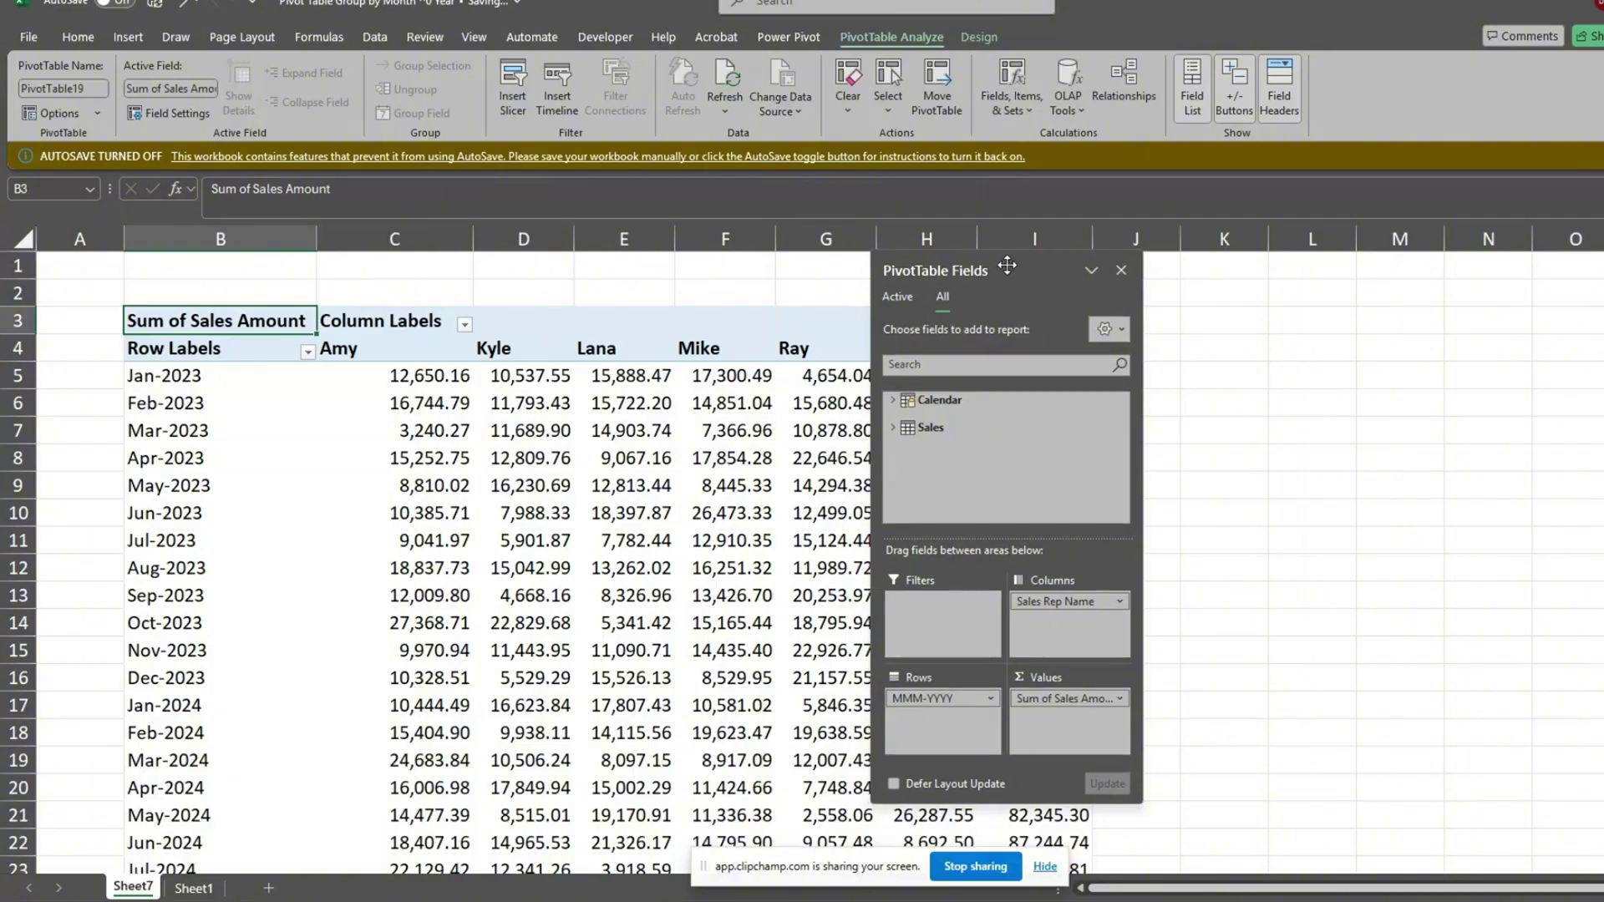
left_click_drag(995, 267, 1414, 281)
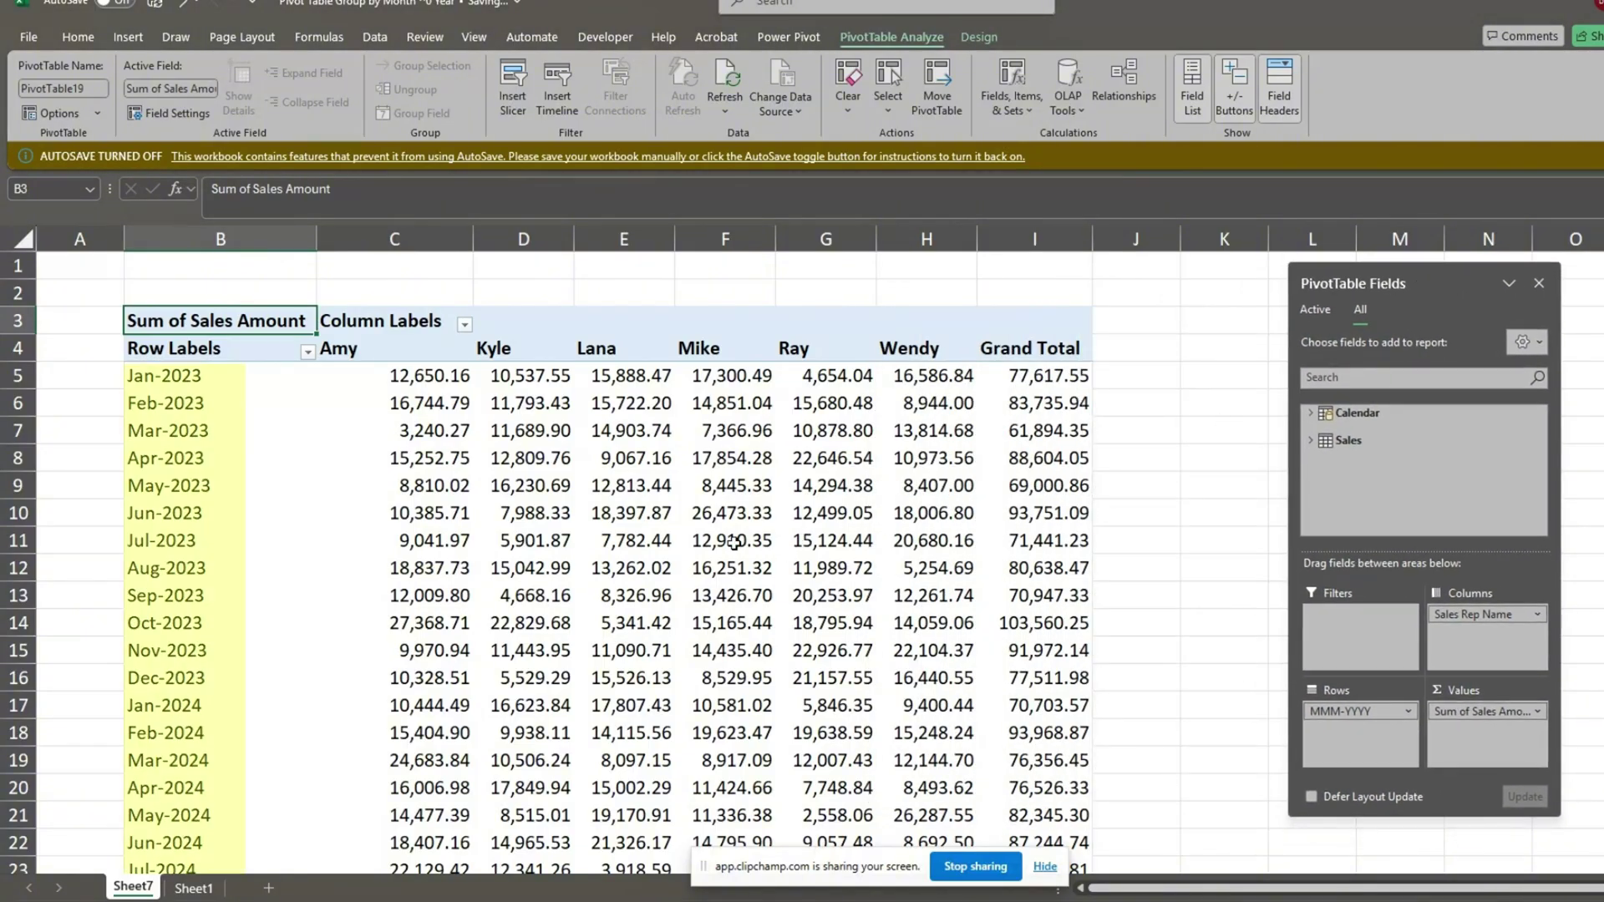
- Hide the field list and insert a Year slicer for the pivot
mouse_move(610, 541)
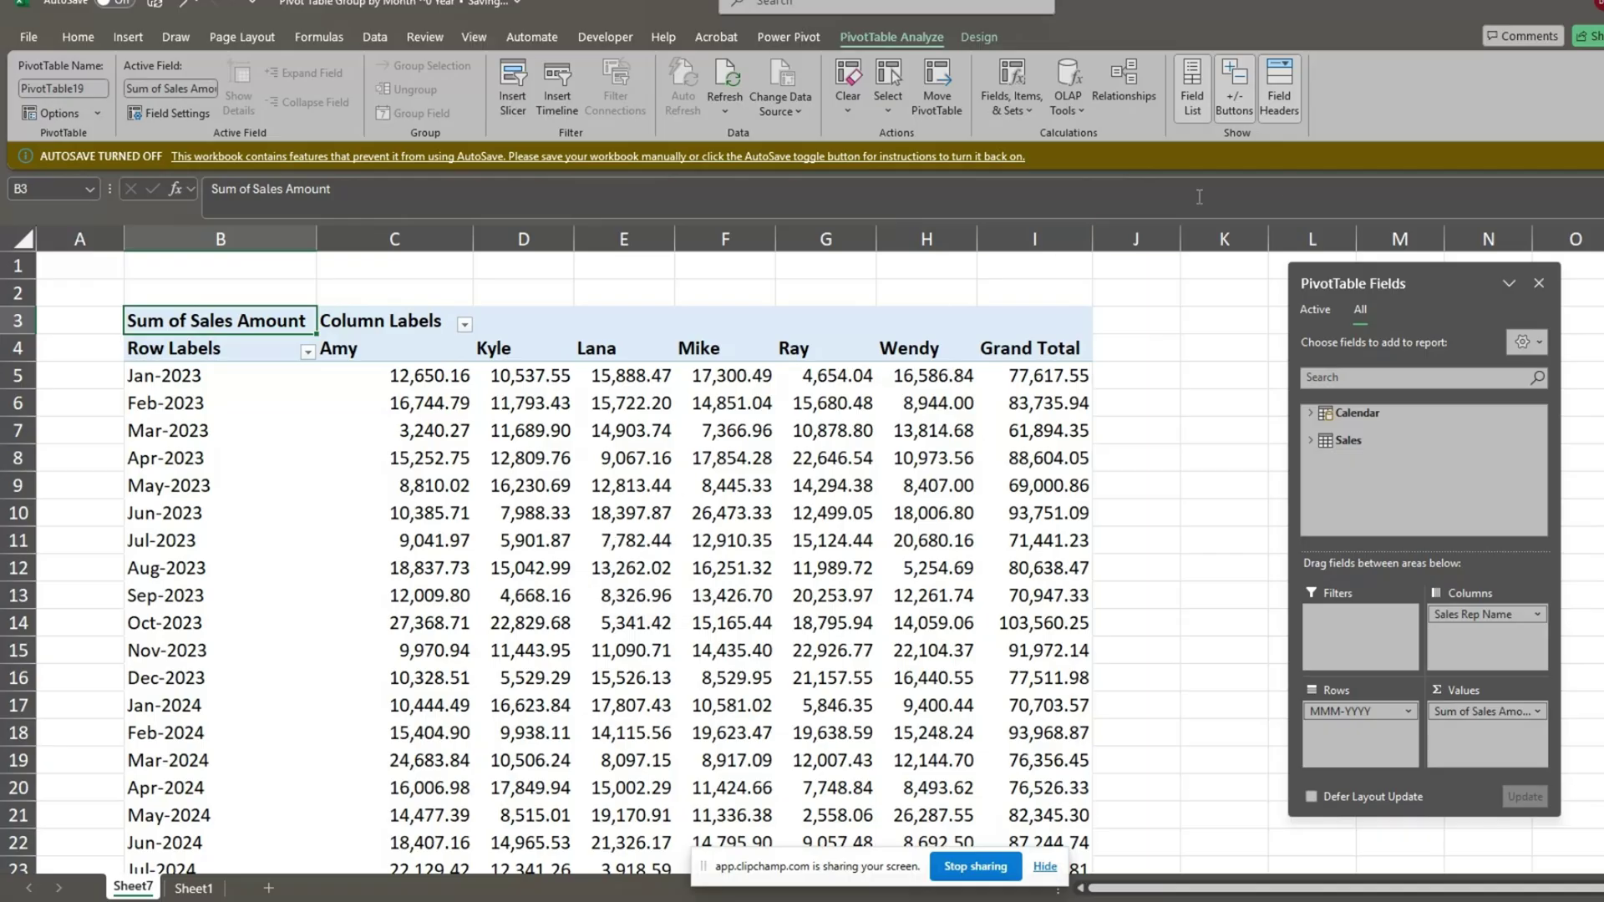
left_click(1190, 96)
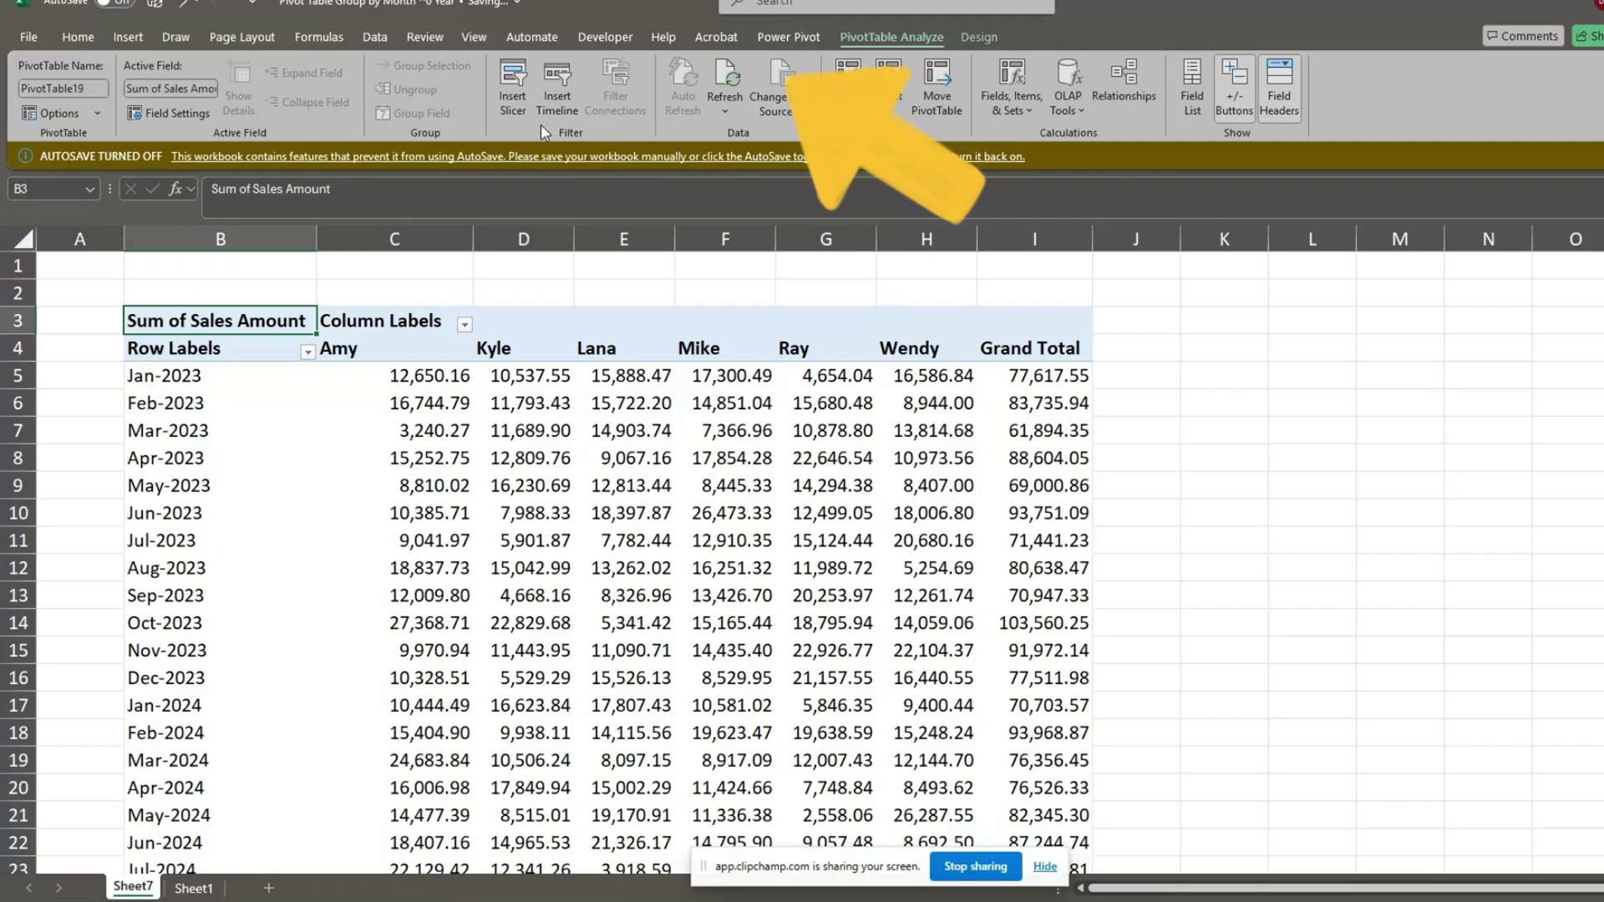
left_click(513, 92)
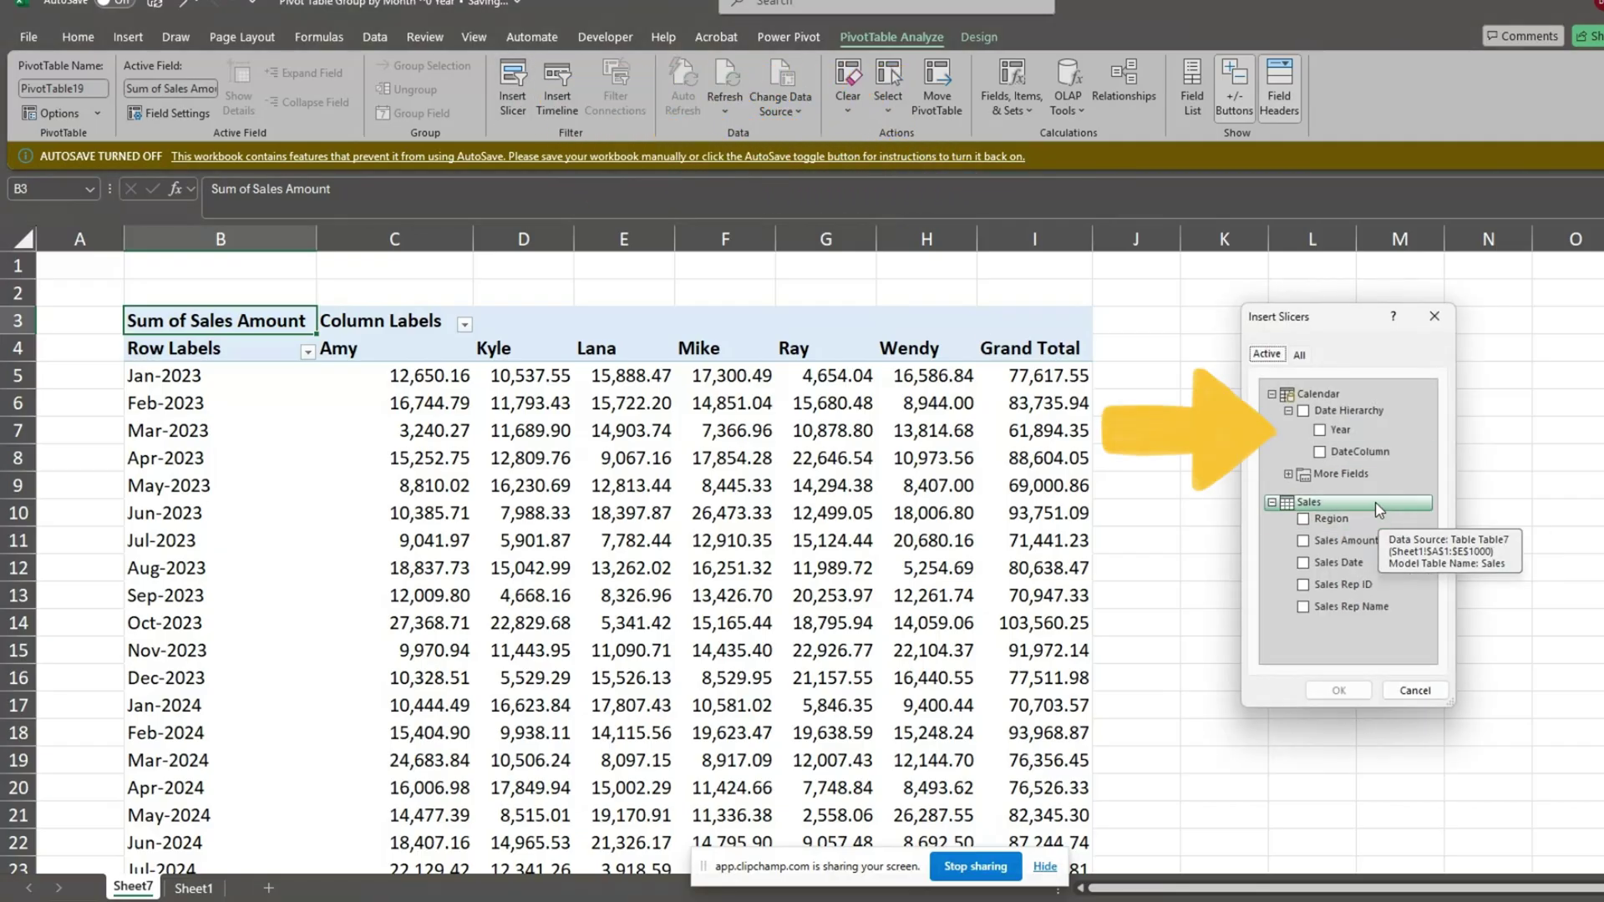
left_click(1321, 429)
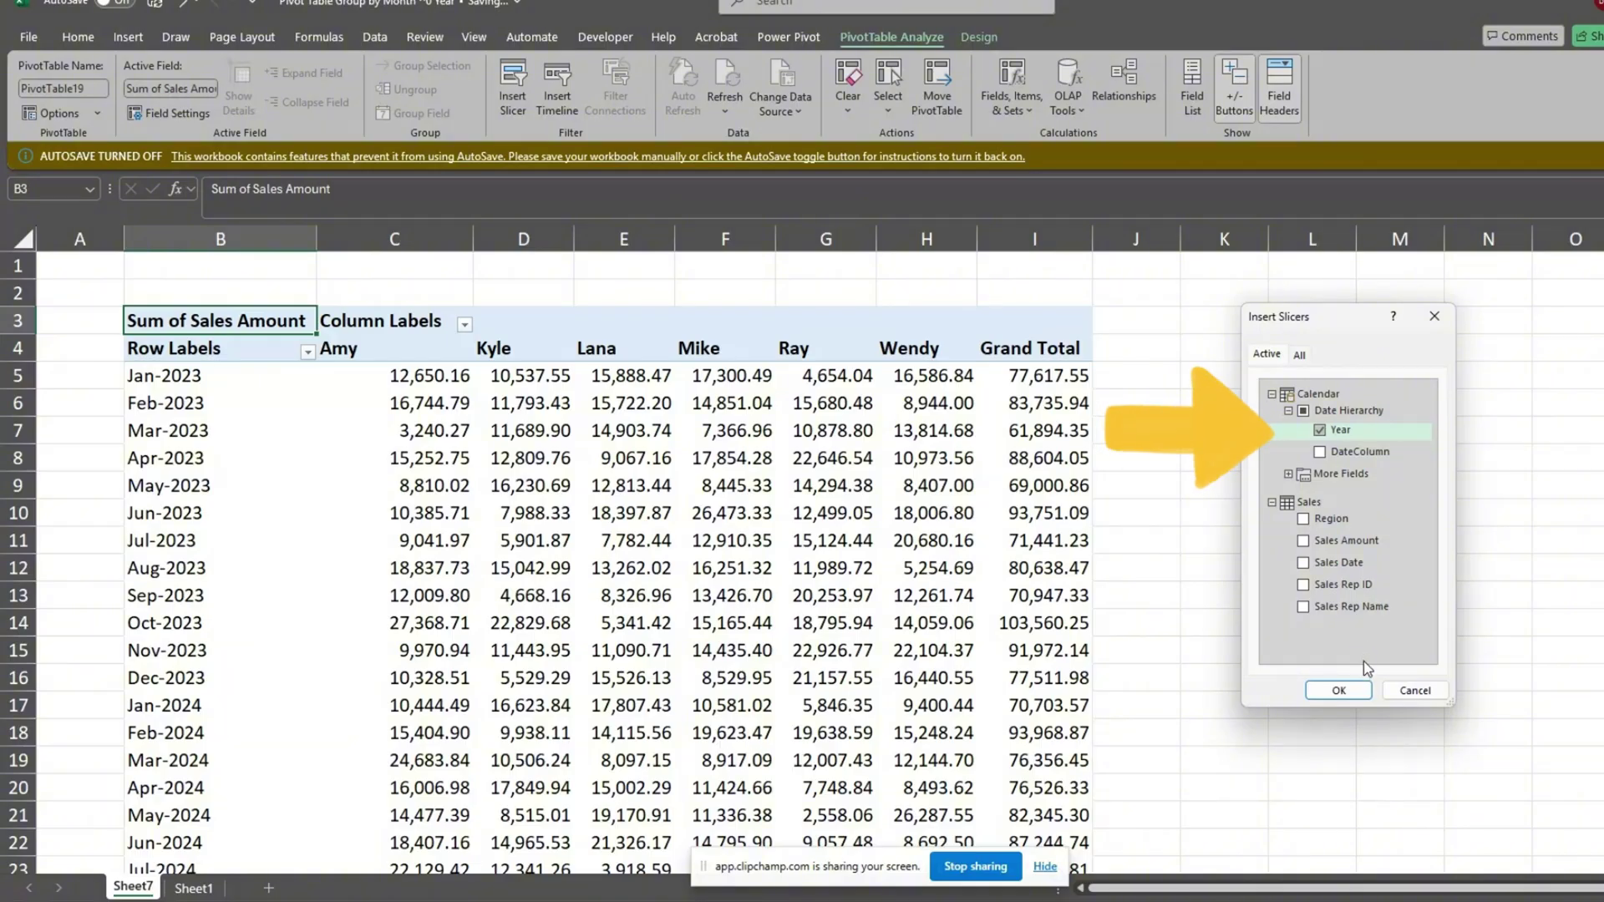
left_click(1339, 690)
- Place and shorten the Year slicer beside the pivot, leaving it filtered to 2023
left_click_drag(863, 399, 1266, 342)
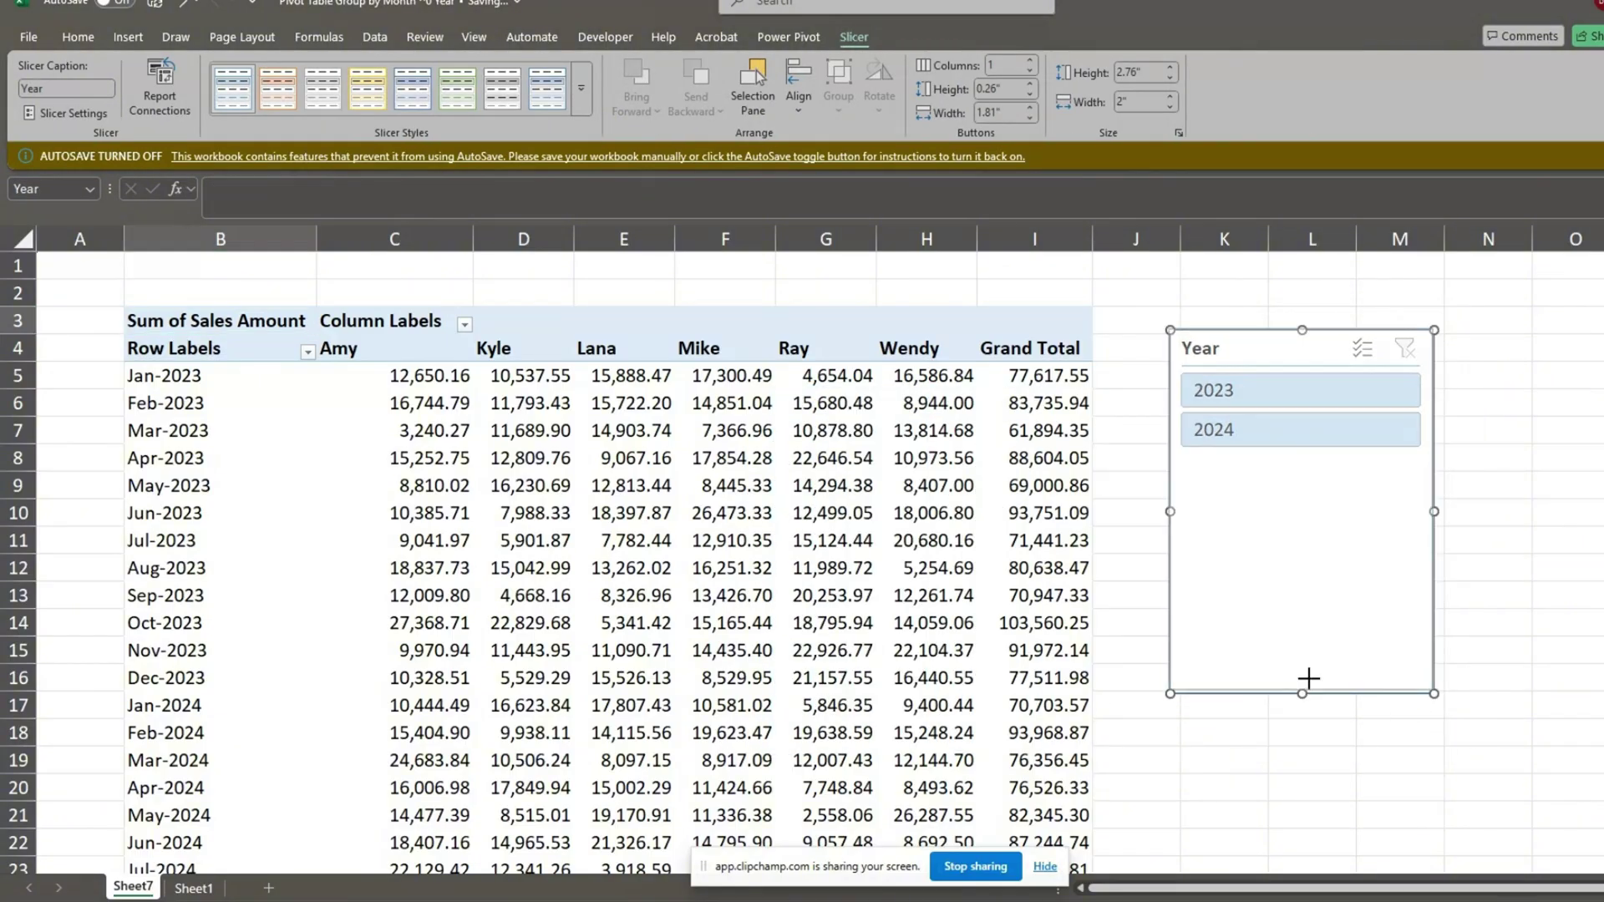
left_click_drag(1303, 694, 1303, 492)
left_click(1296, 400)
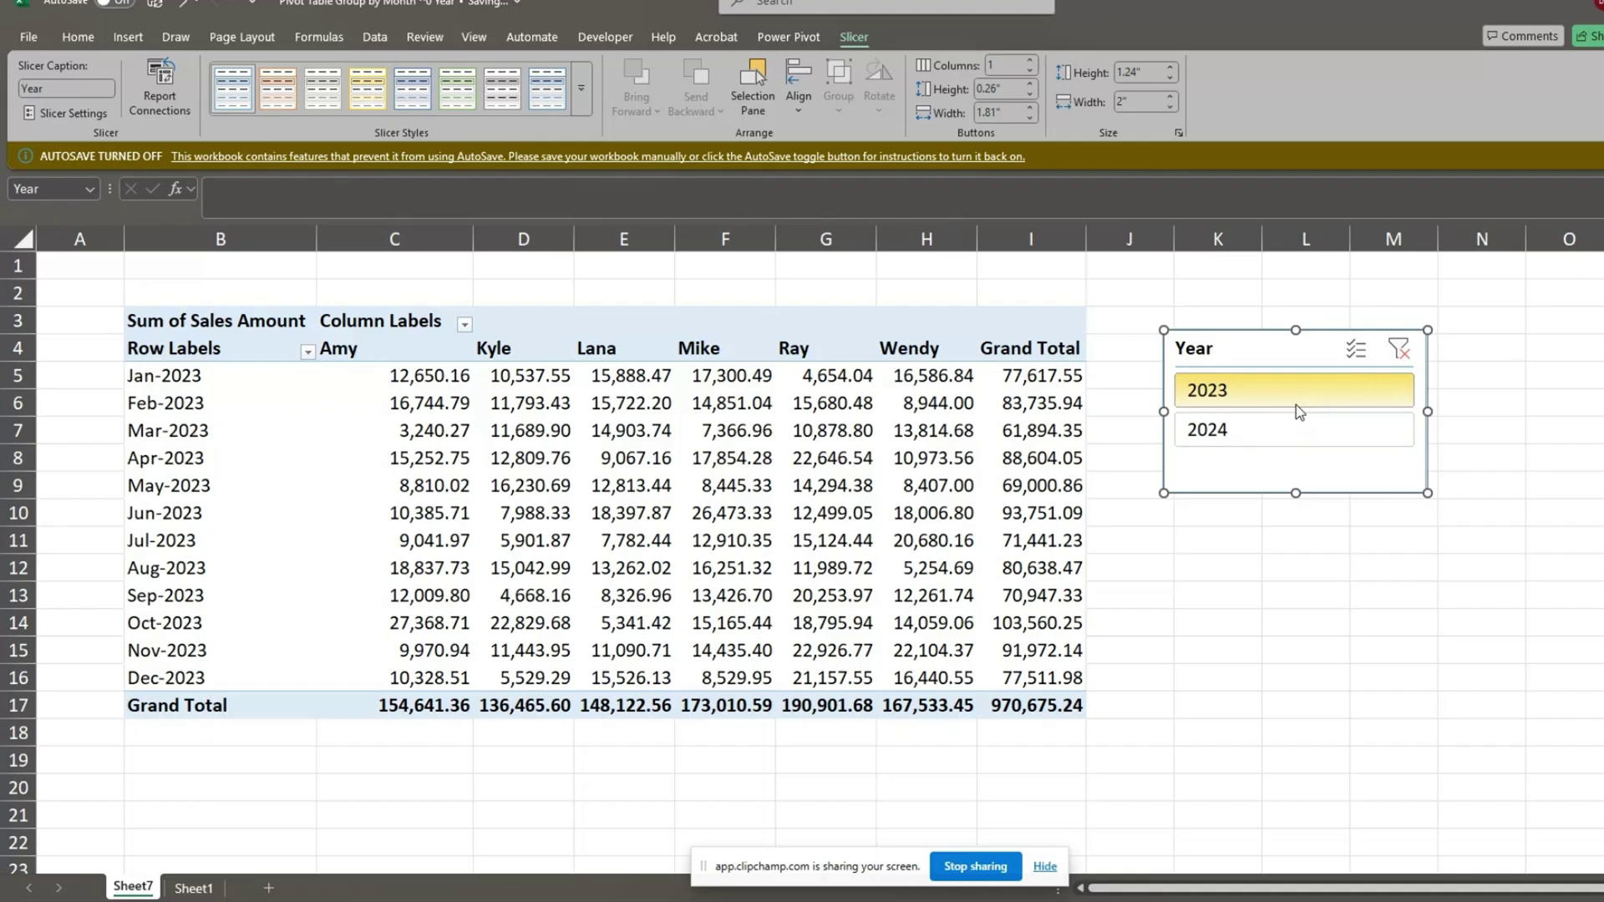
left_click(1293, 422)
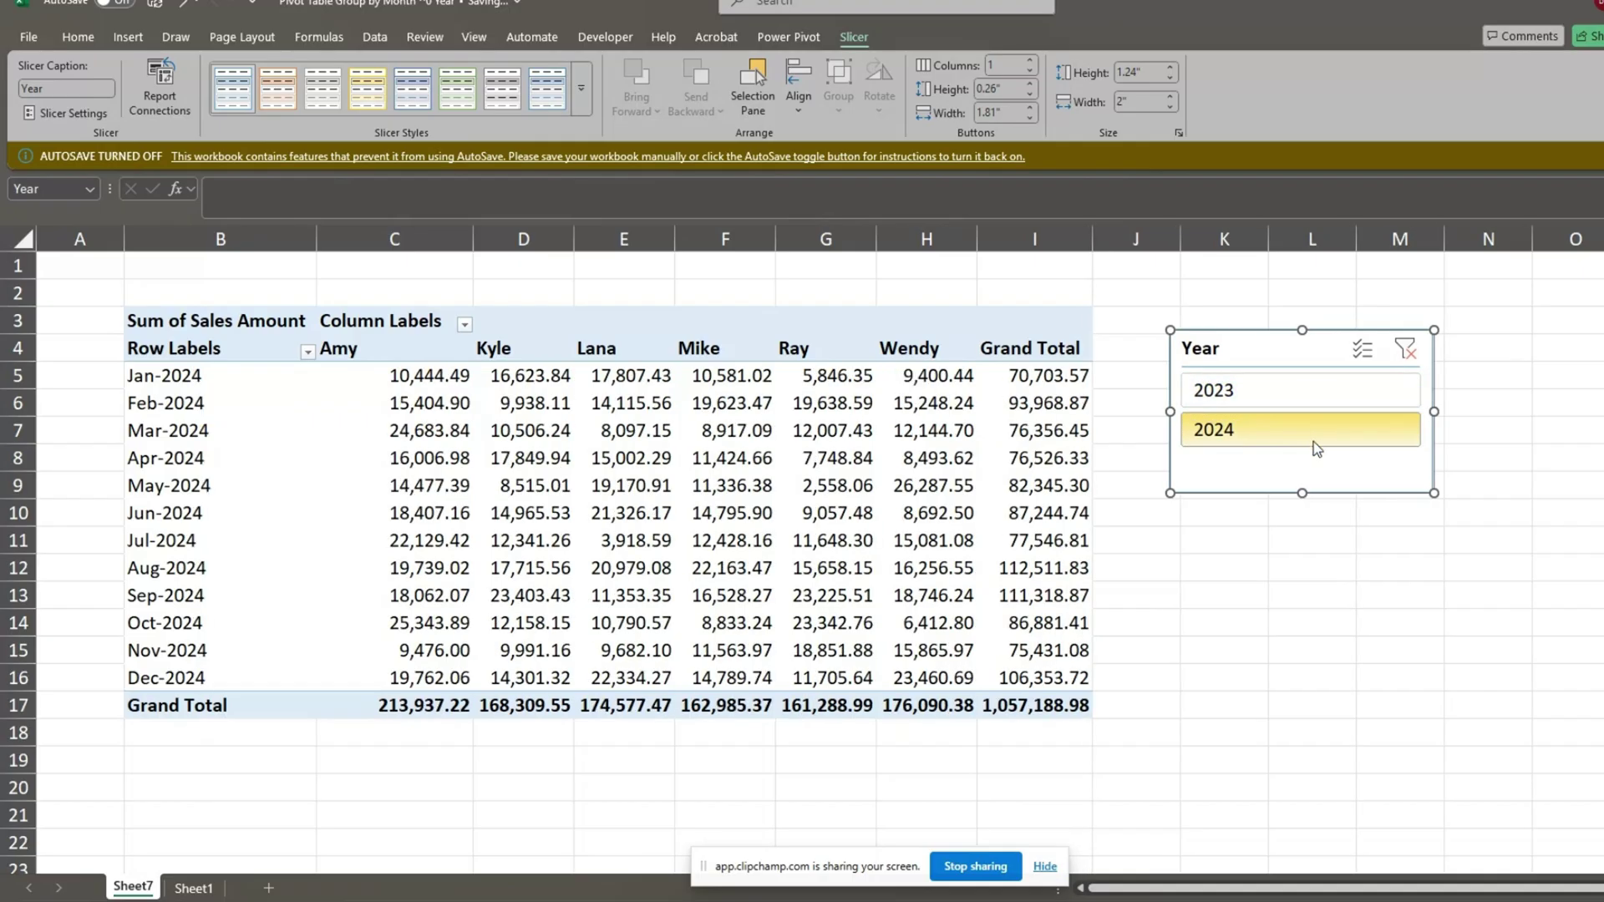
left_click(1285, 393)
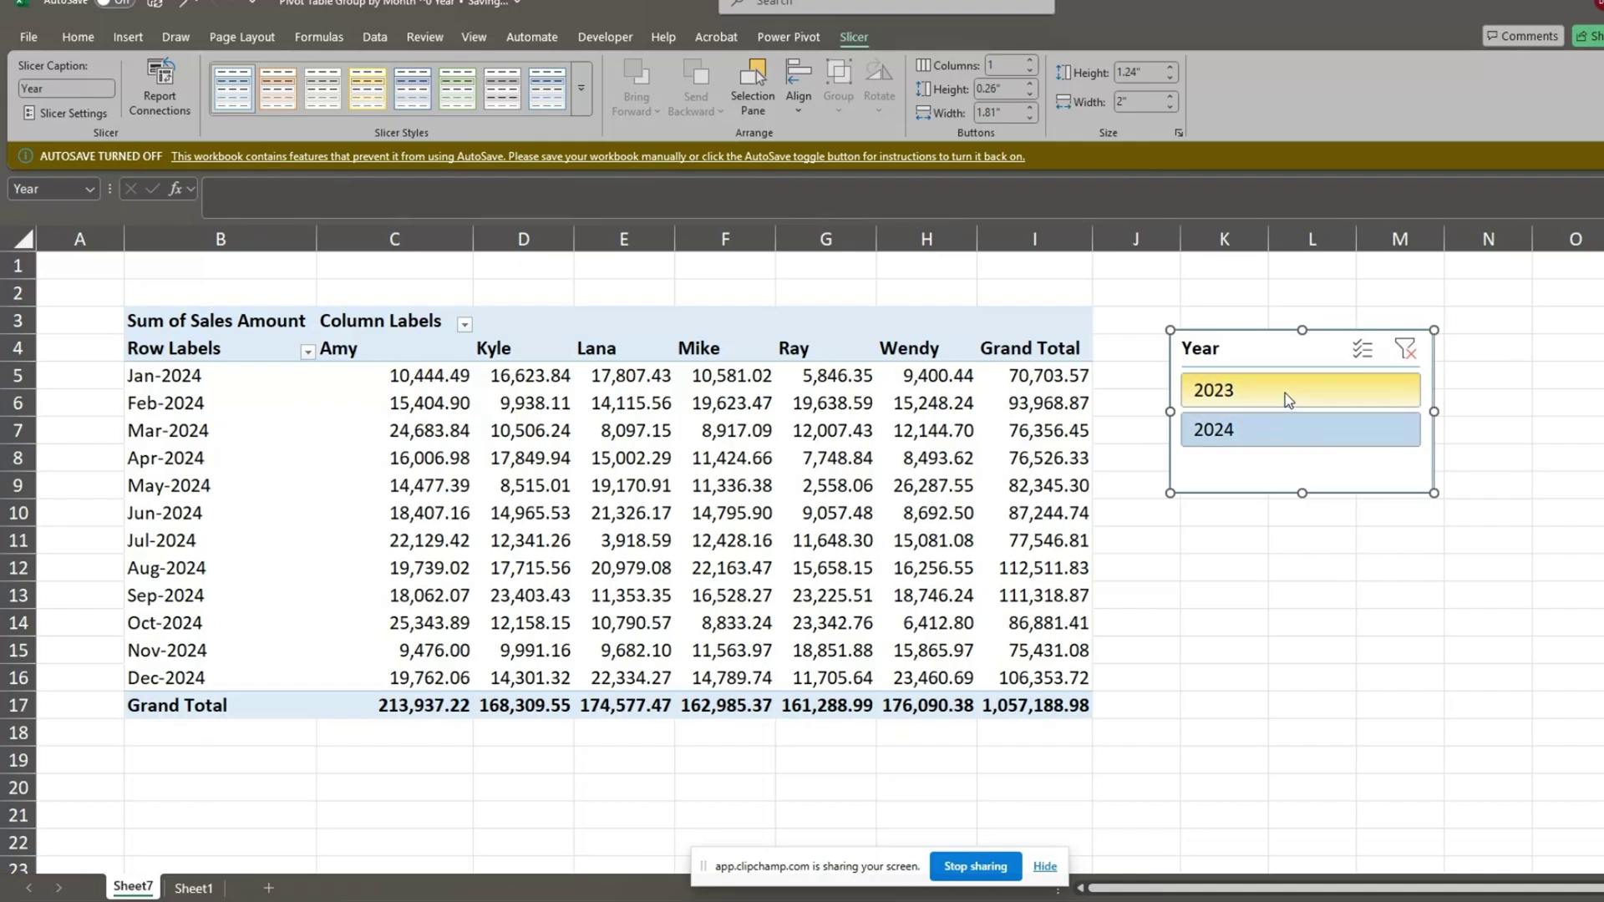
- Insert a Region slicer, shorten it and place it beneath the Year slicer
left_click(923, 433)
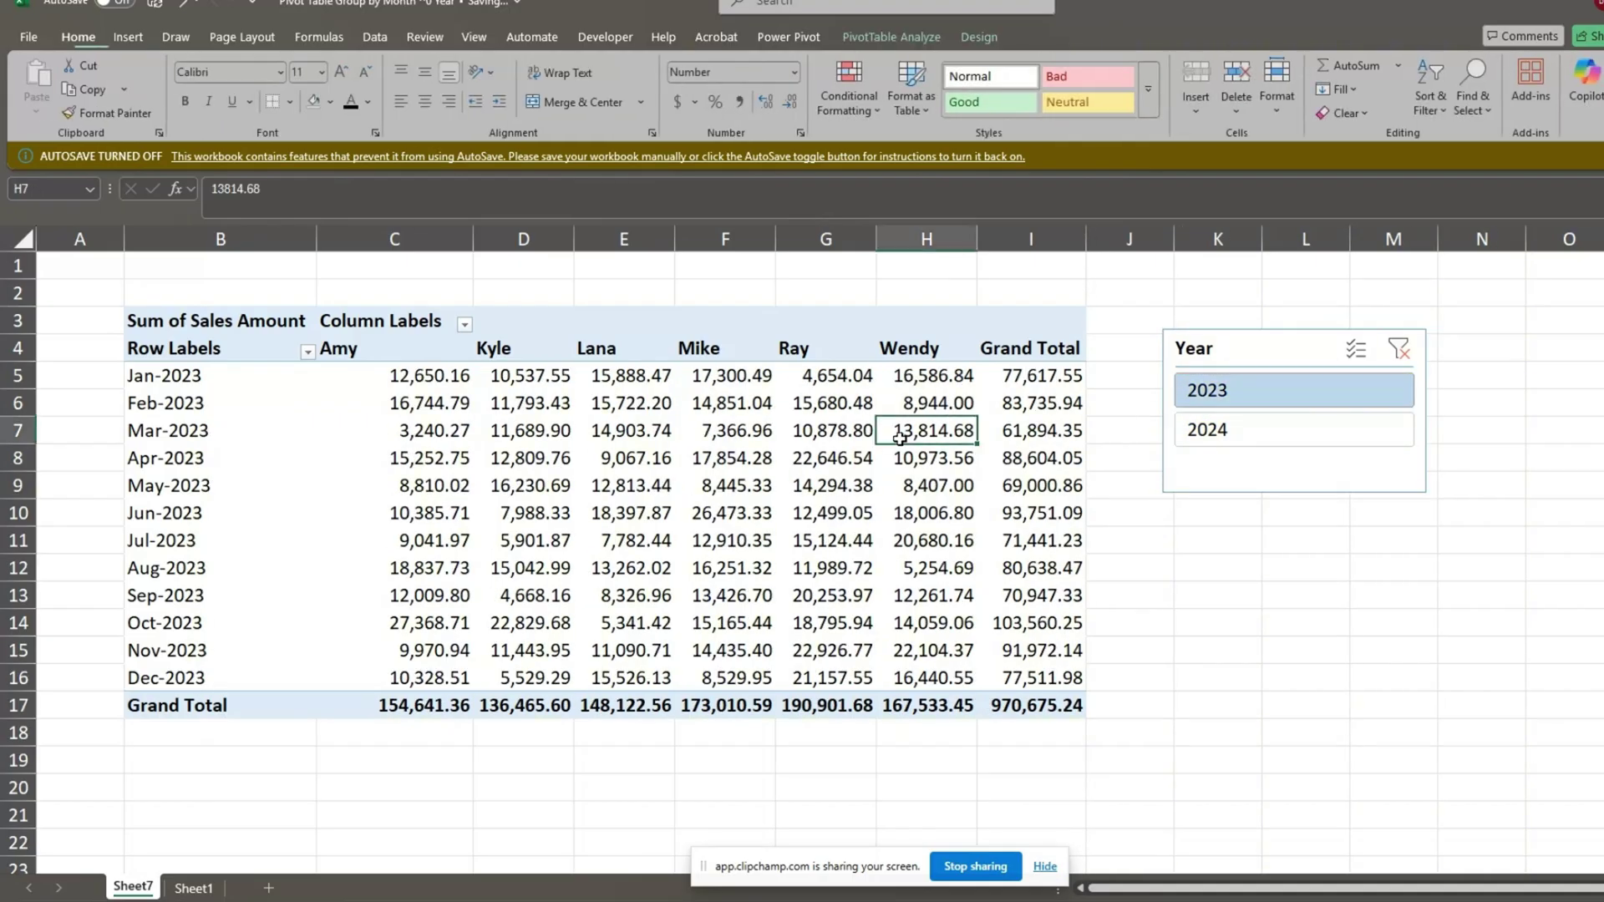
left_click(913, 40)
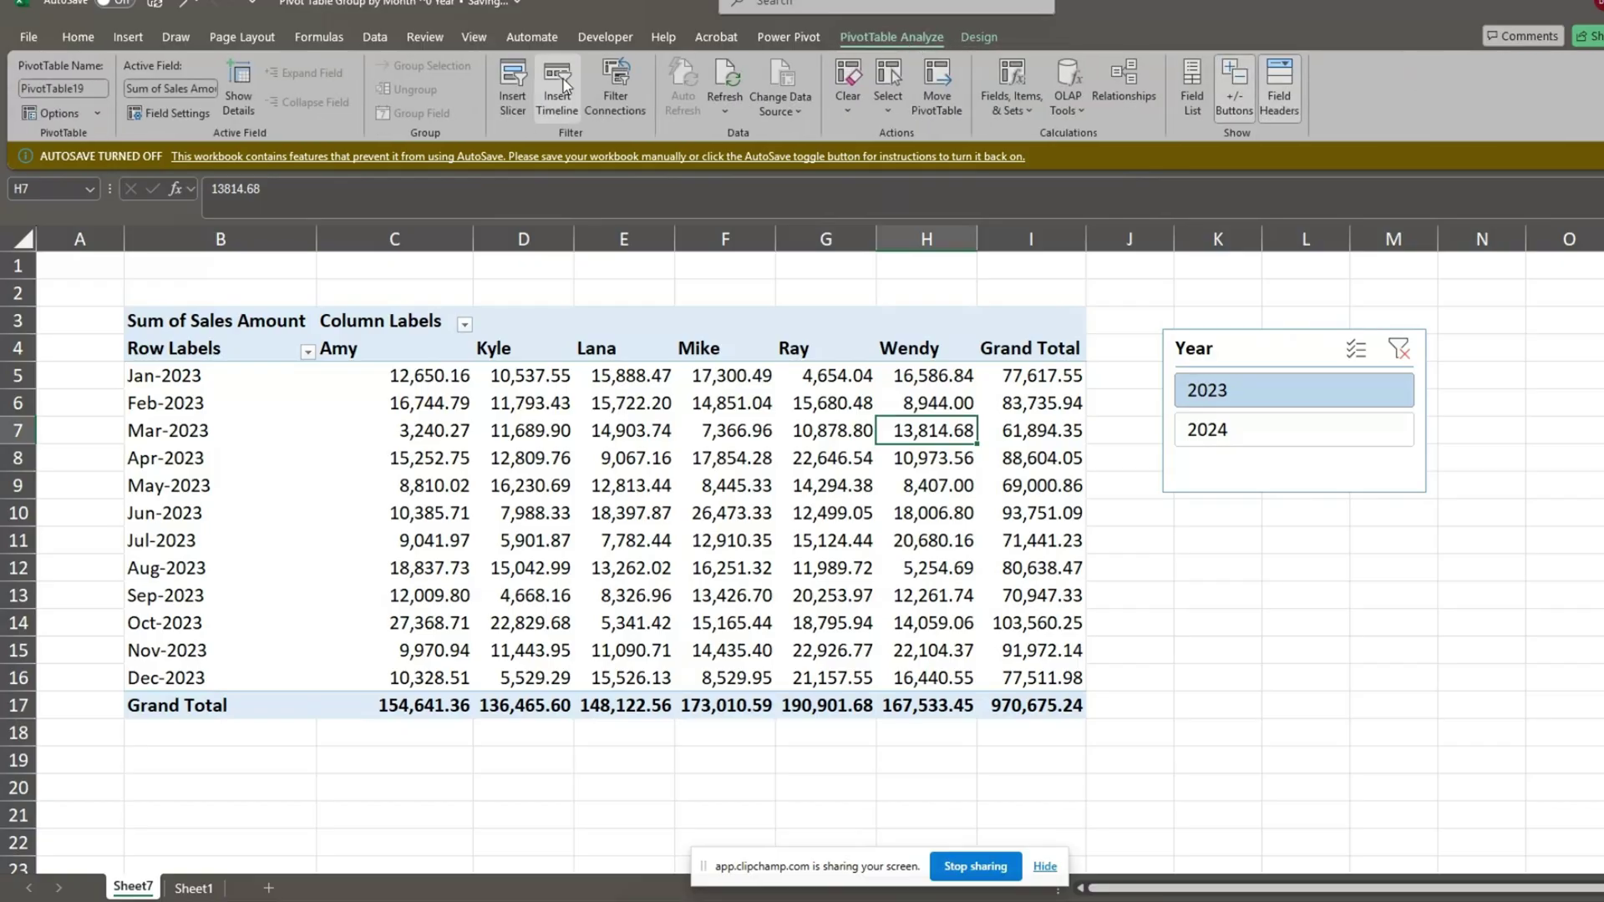
left_click(515, 98)
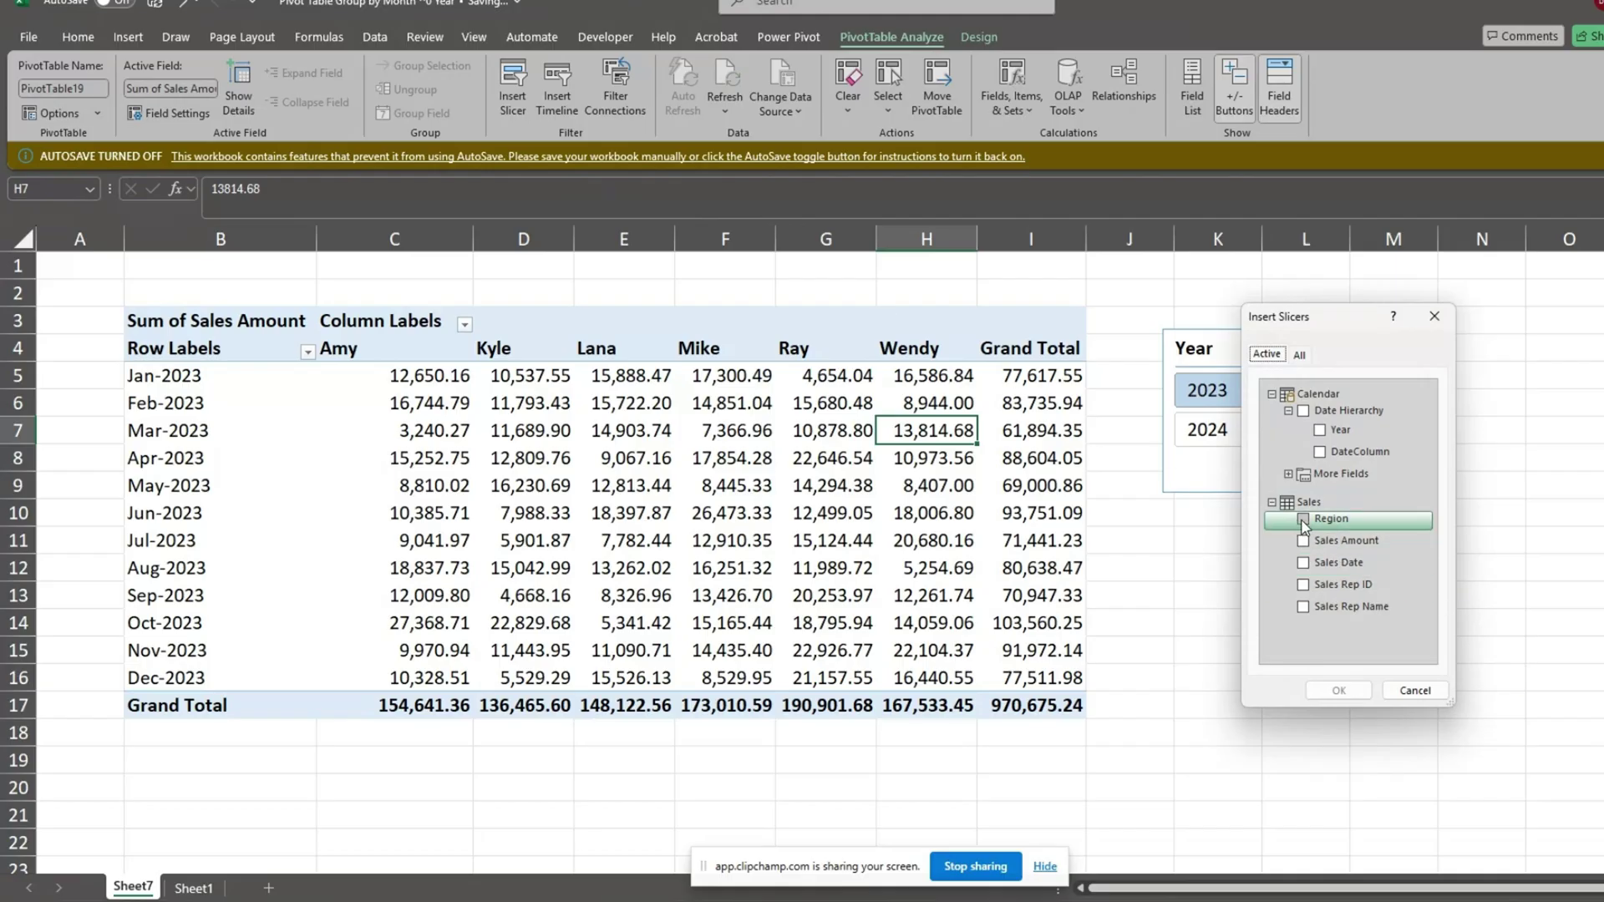
left_click(1338, 691)
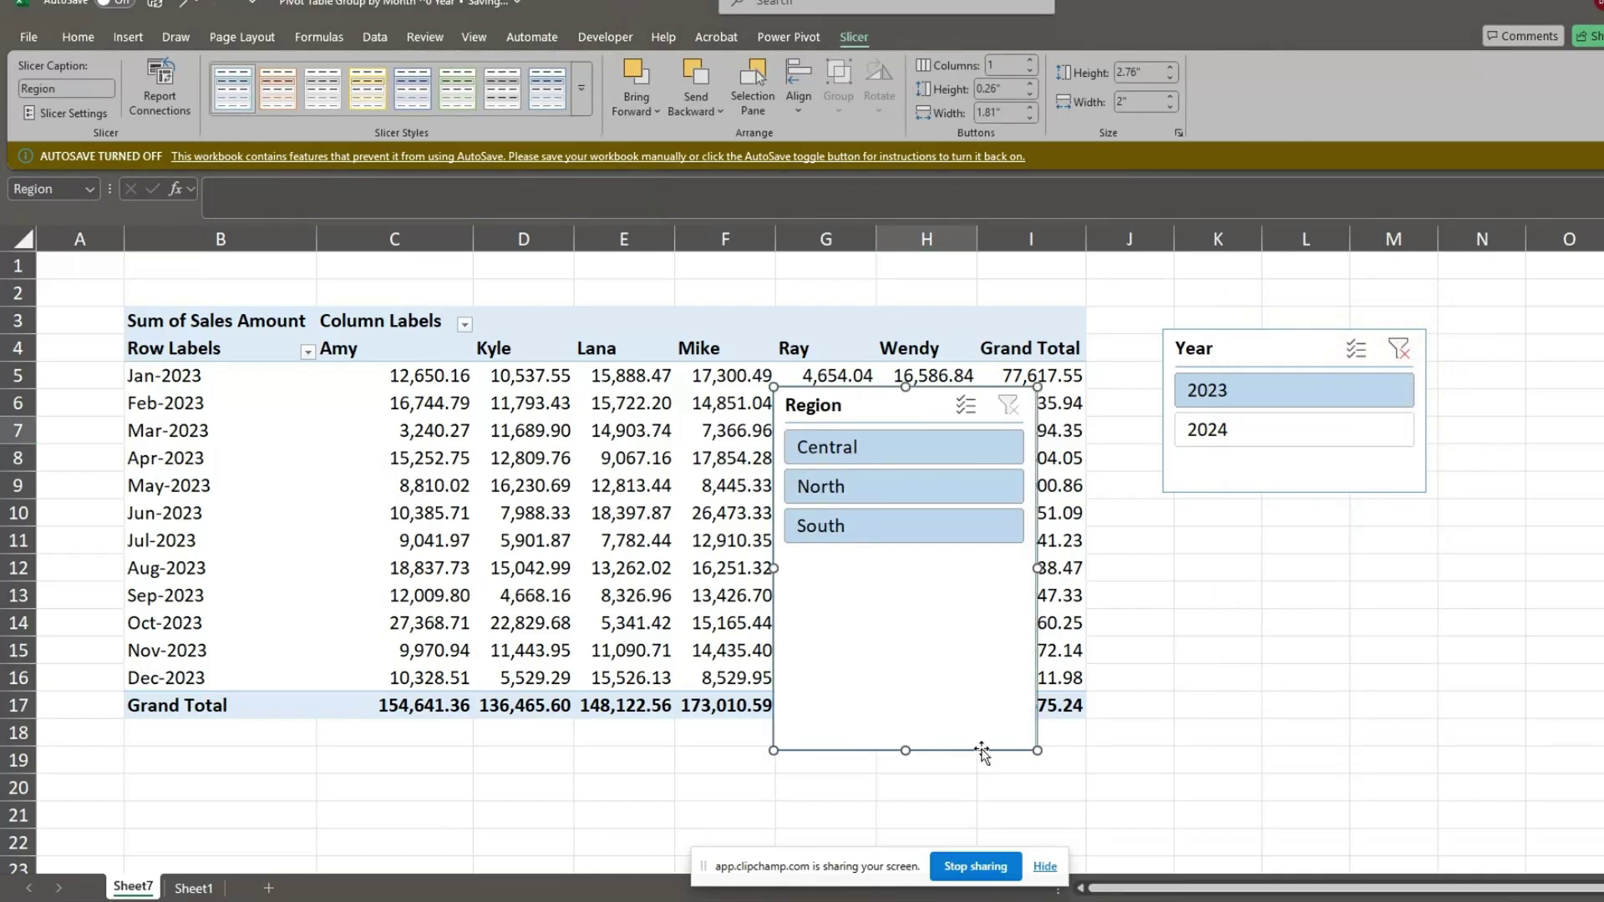
left_click_drag(905, 750, 902, 566)
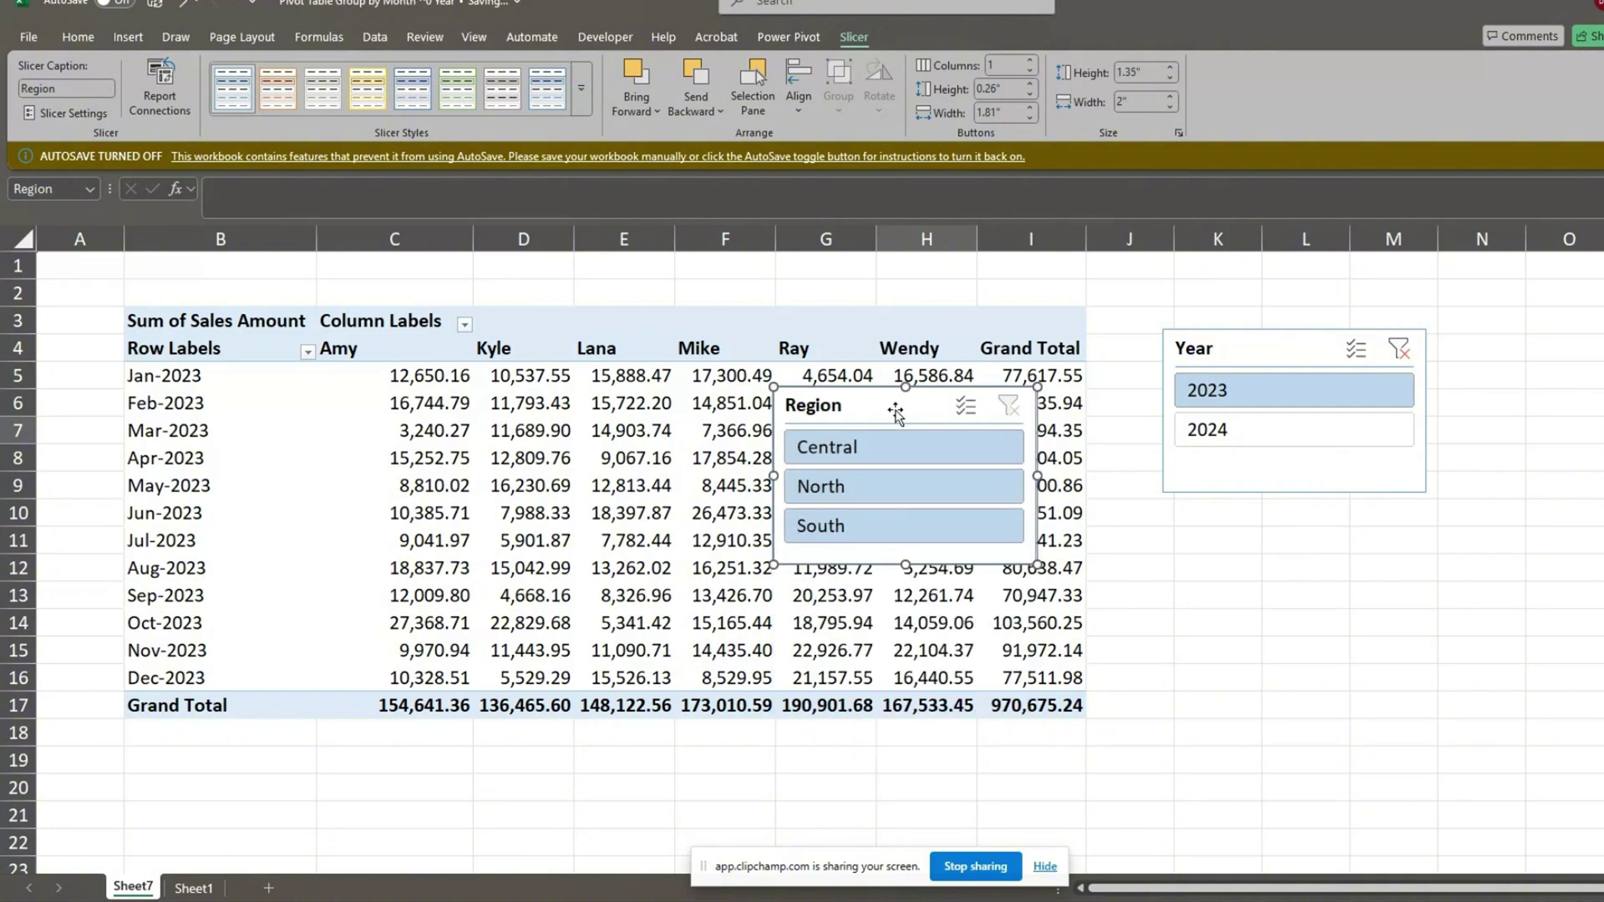
left_click_drag(886, 406, 1270, 525)
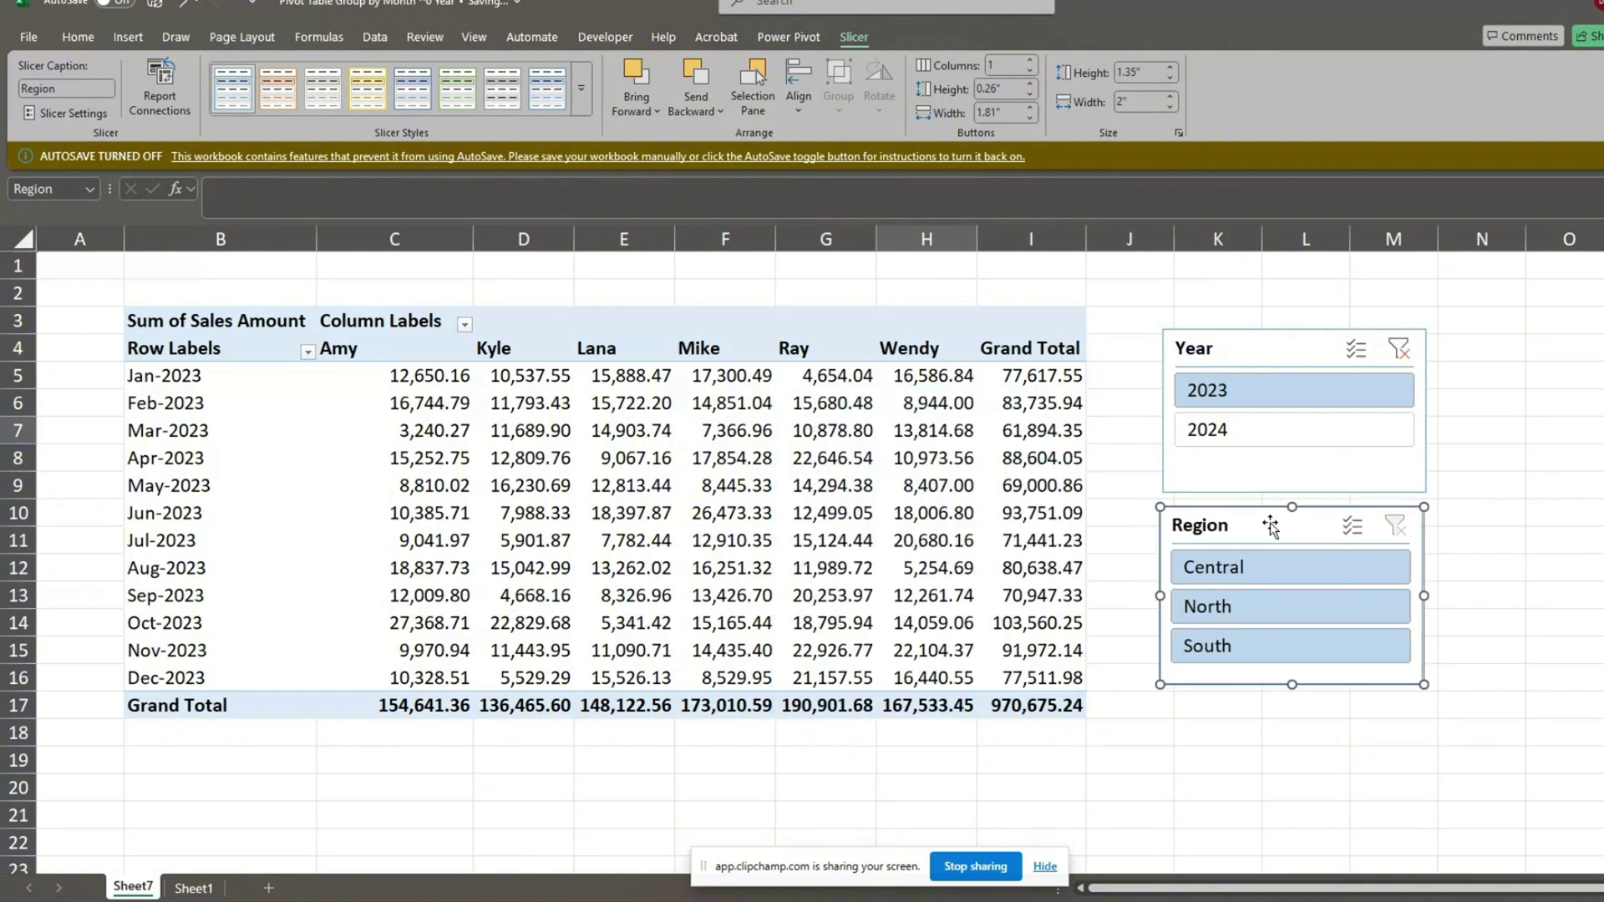
- Try the Central and other region filters, then clear the slicer filters
left_click(1243, 569)
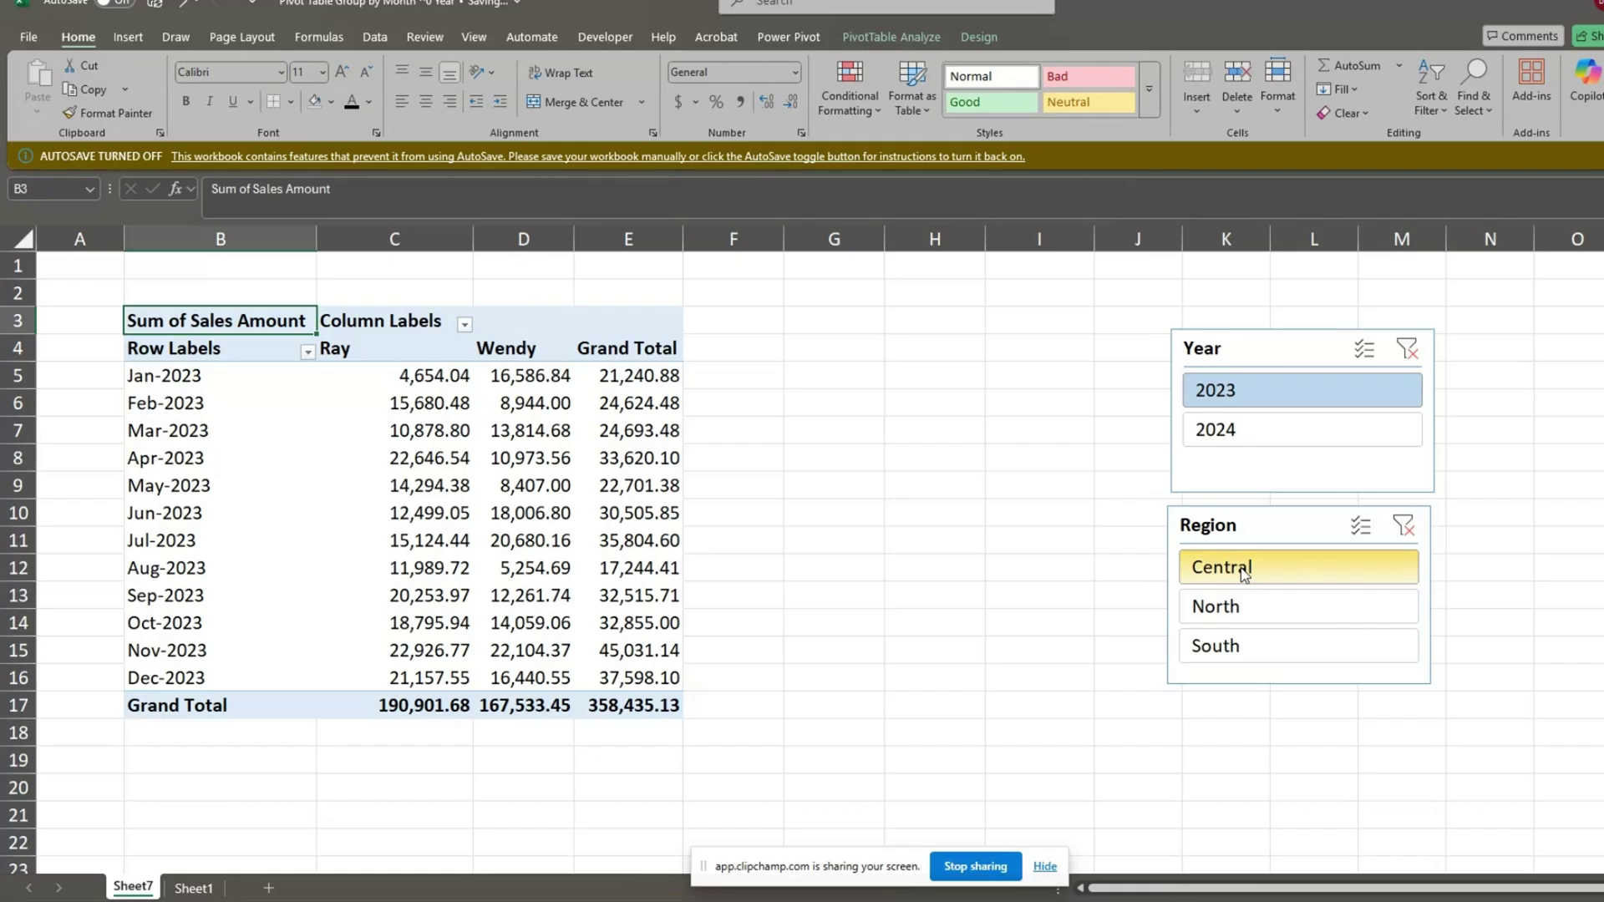
left_click(1267, 614)
left_click(1268, 646)
left_click(1402, 526)
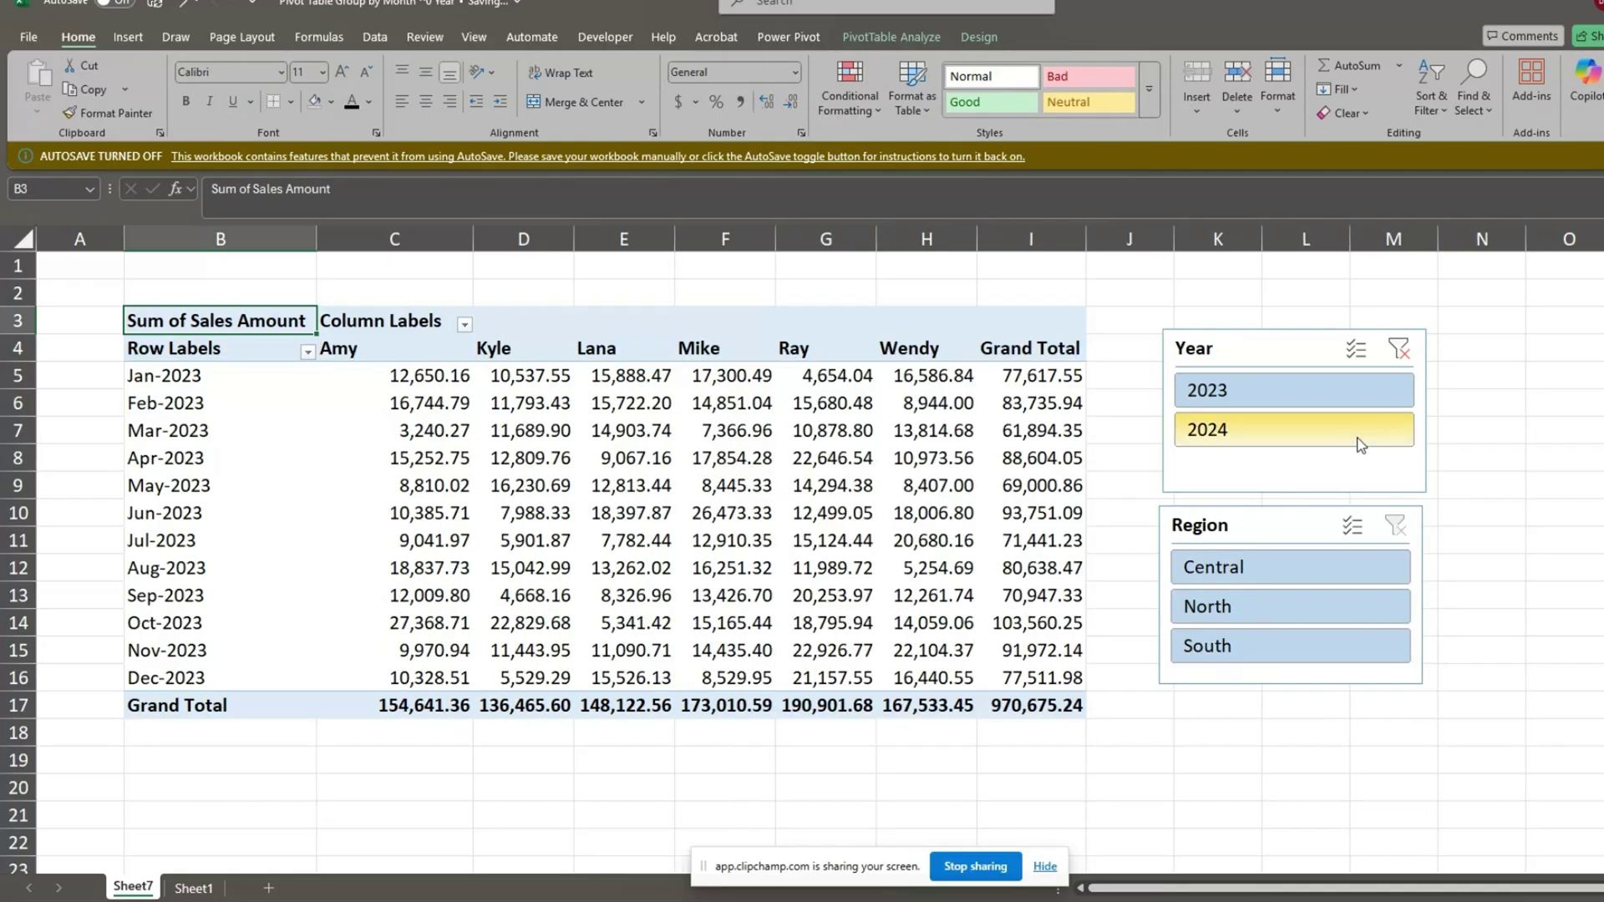